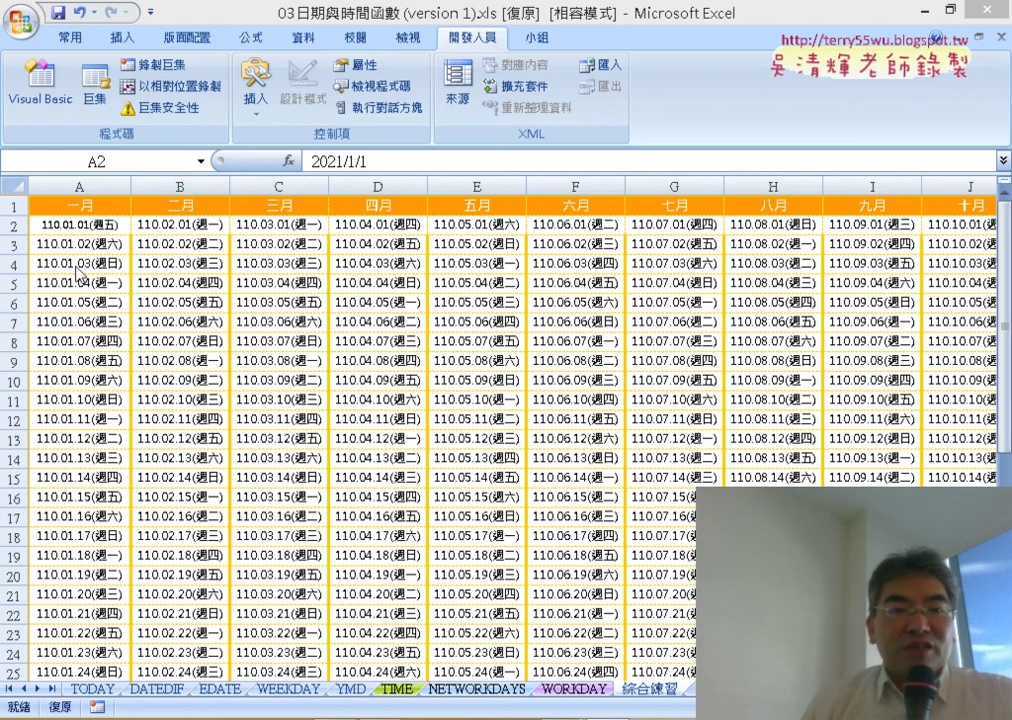
- Select the full date block A2:L31, from 一月 across to December
click(56, 206)
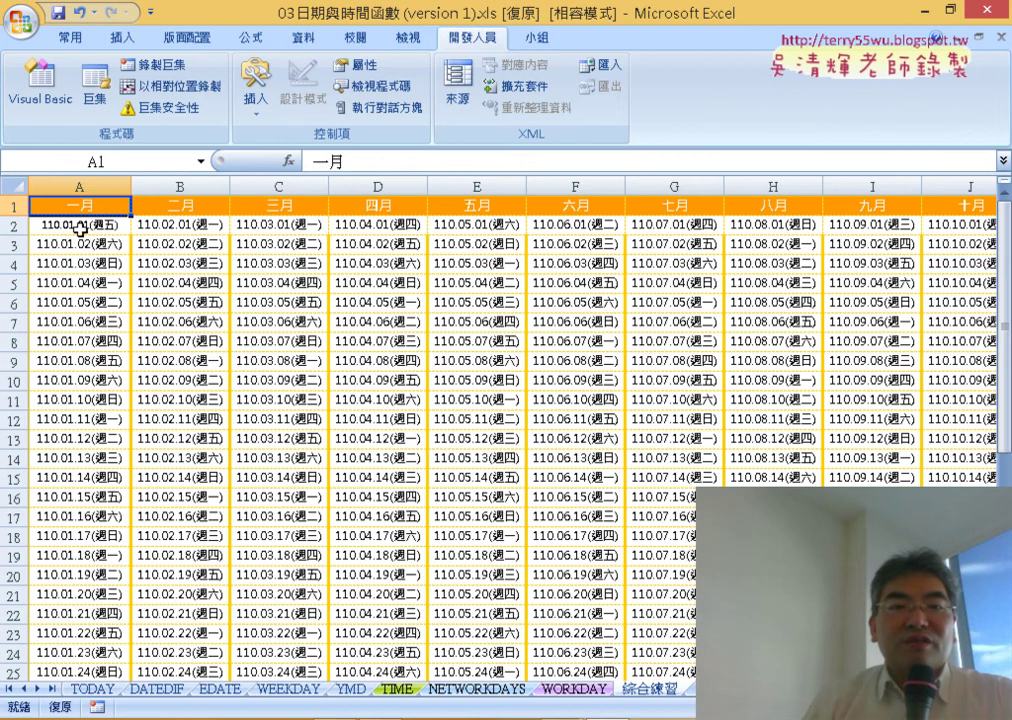
click(80, 229)
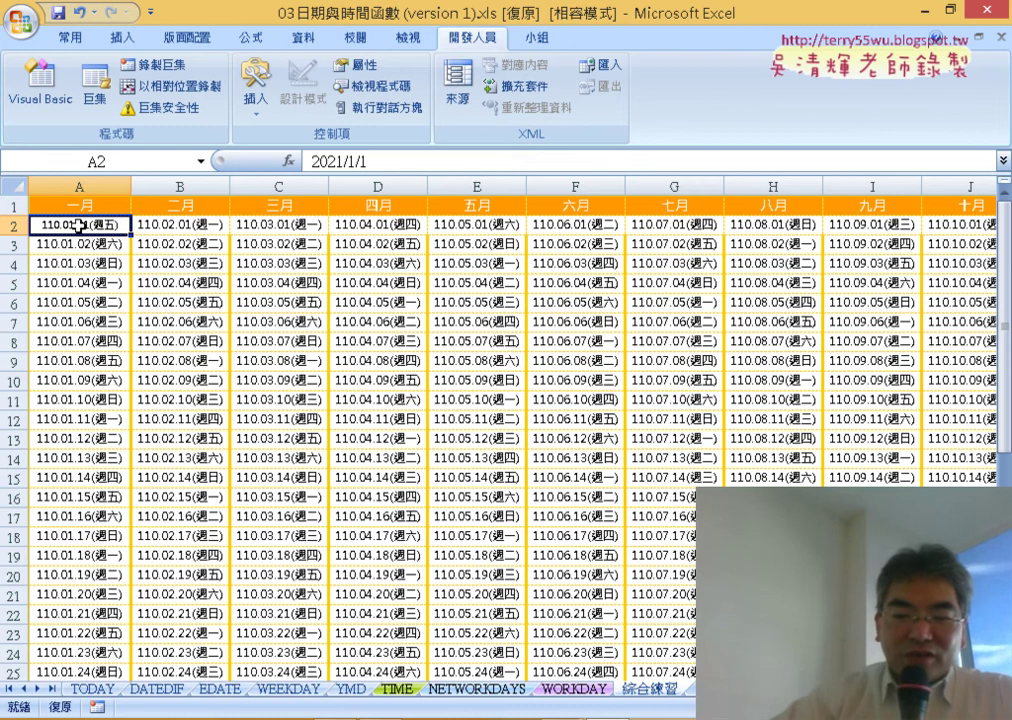
key(ctrl+shift+Right)
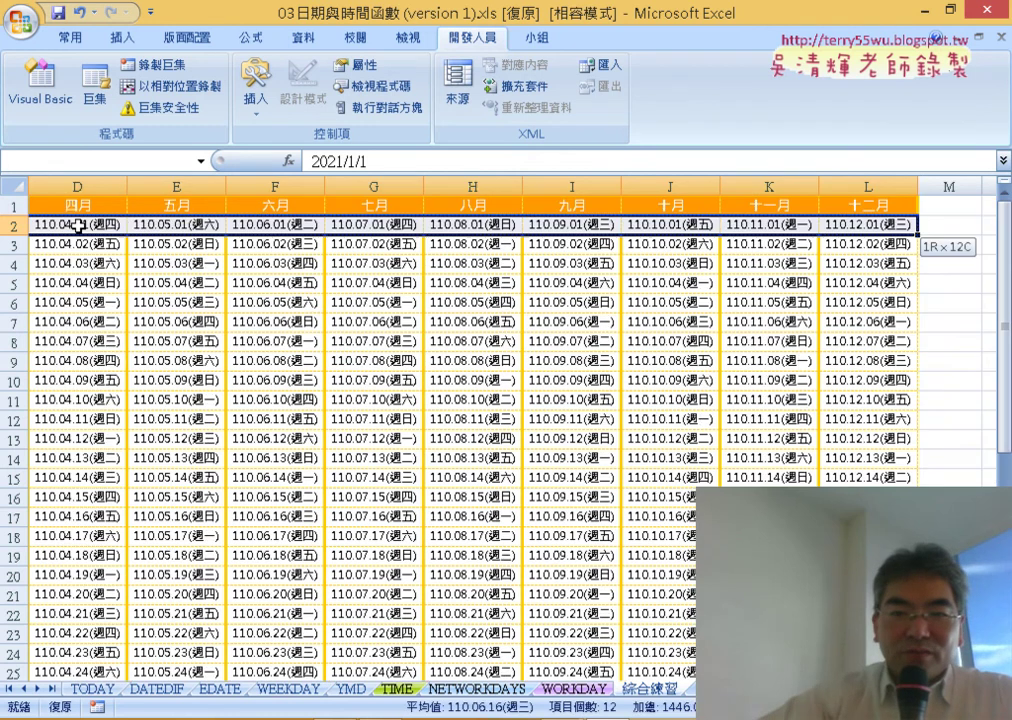
key(ctrl+shift+Down)
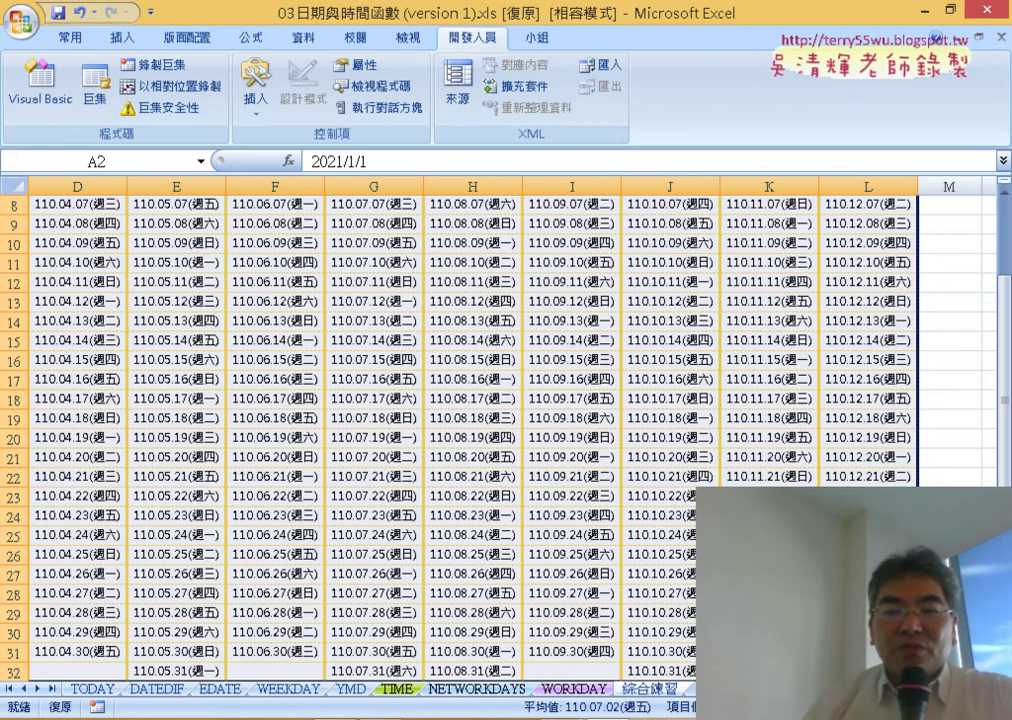
- Bring up the Conditional Formatting menu on the Home ribbon
scroll(346, 331, left, 3)
scroll(337, 334, up, 3)
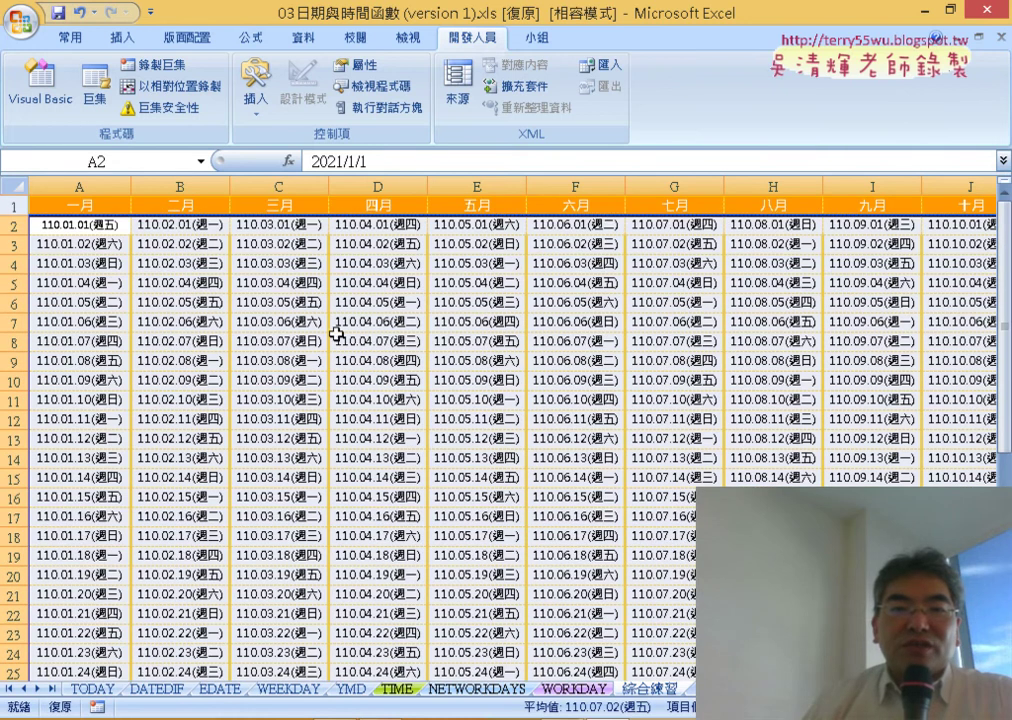
click(66, 38)
click(651, 103)
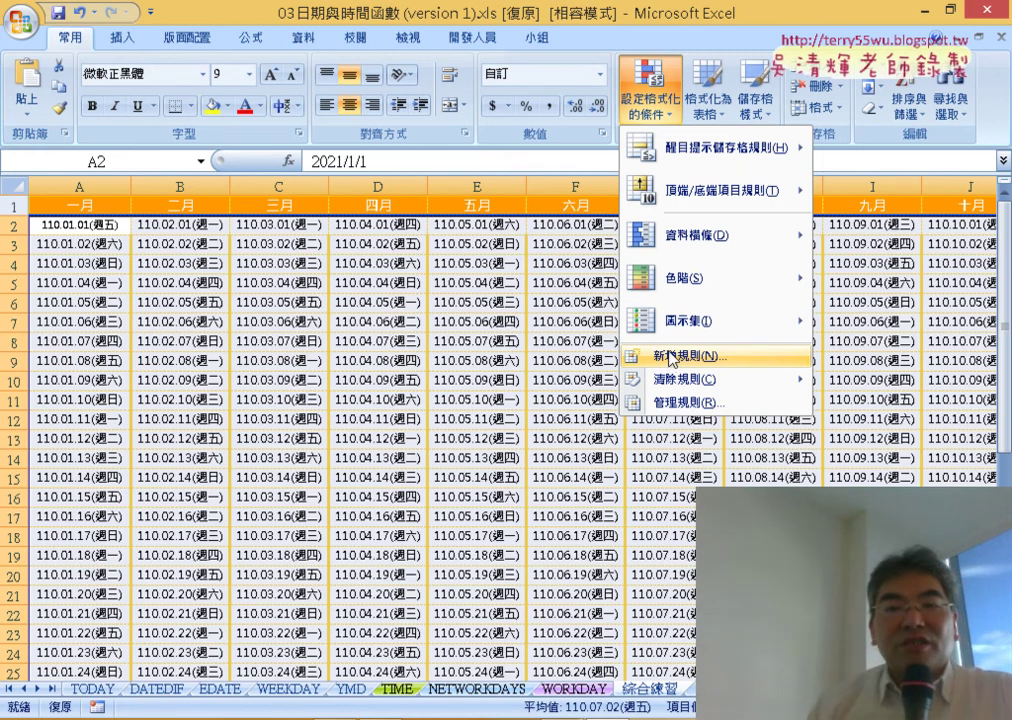
- Begin a New Rule and pick the 'Use a formula to determine which cells to format' type
click(671, 358)
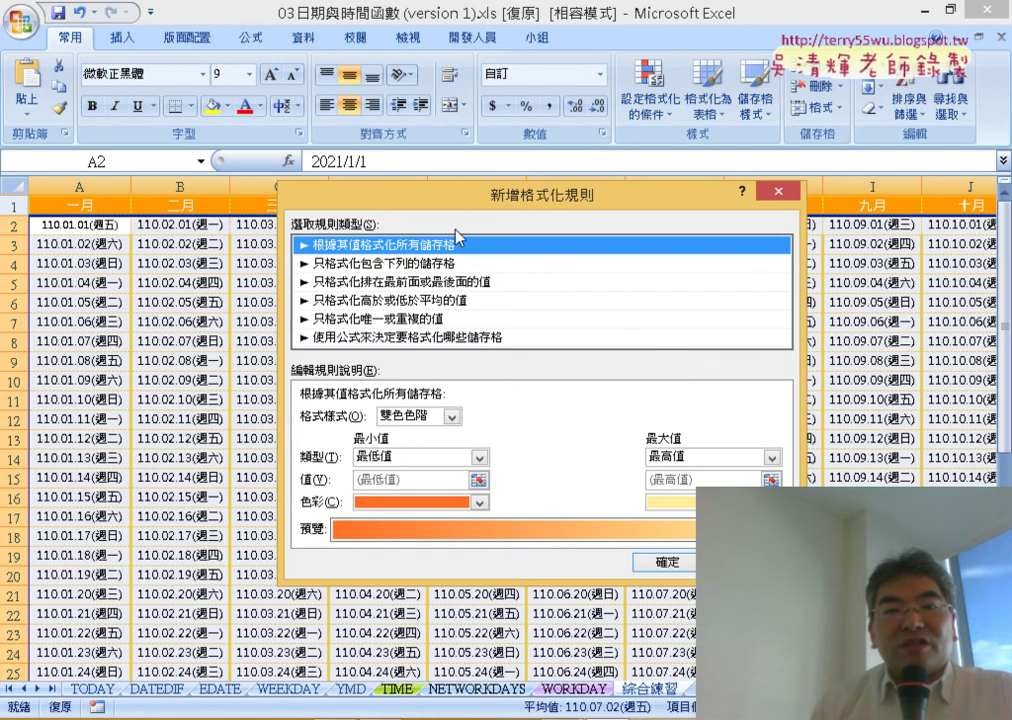
click(398, 264)
click(398, 282)
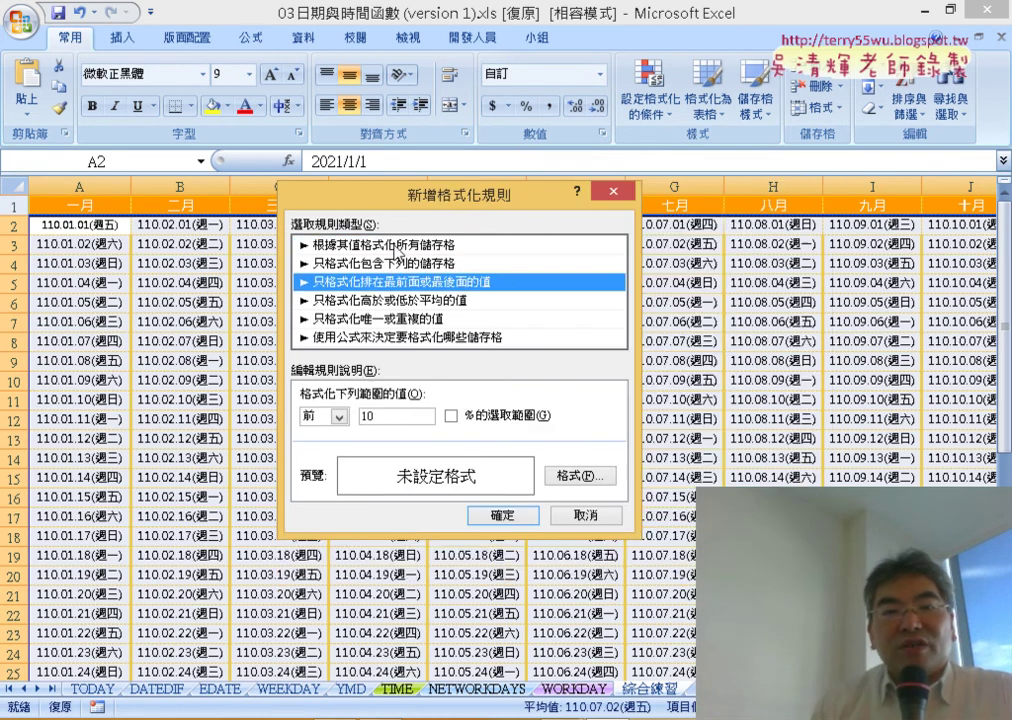
click(397, 249)
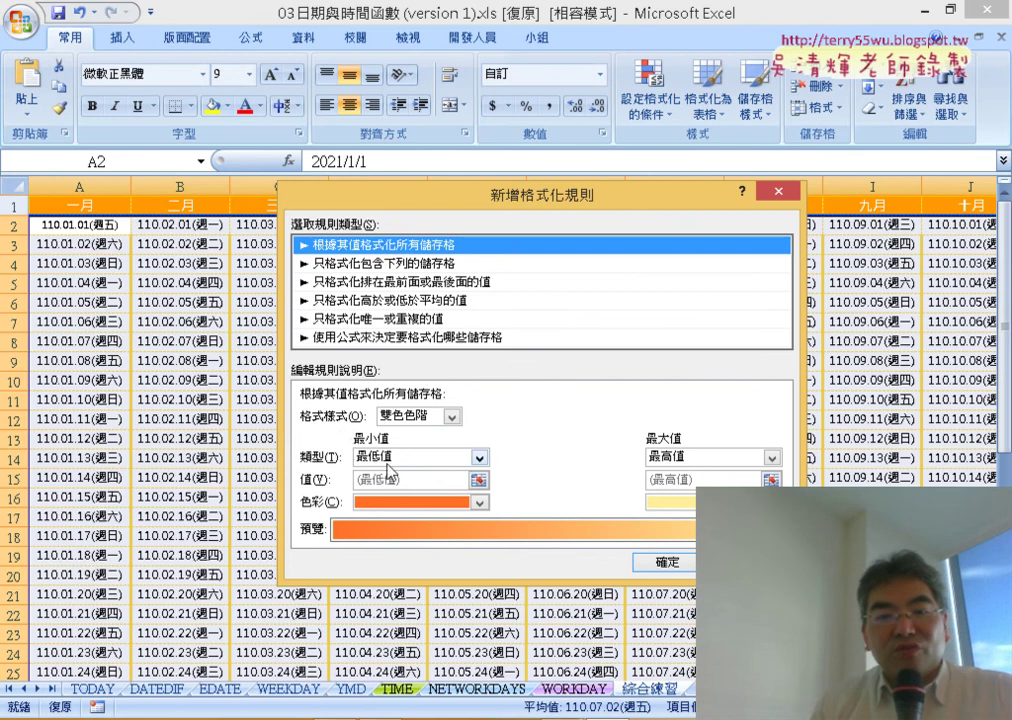
click(378, 266)
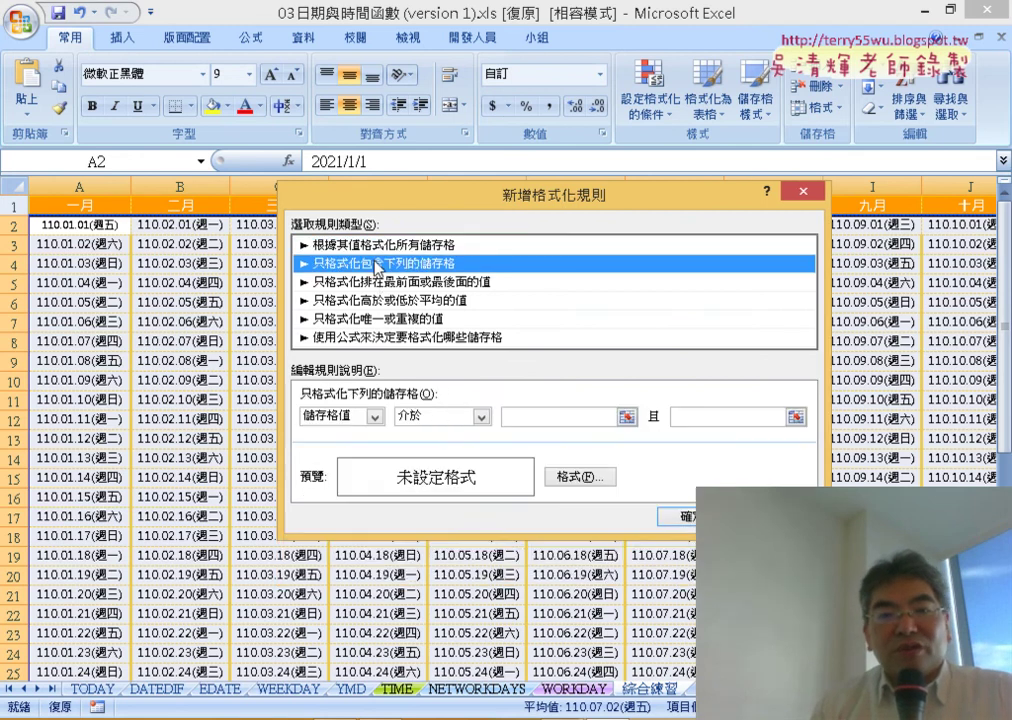
click(377, 284)
click(377, 300)
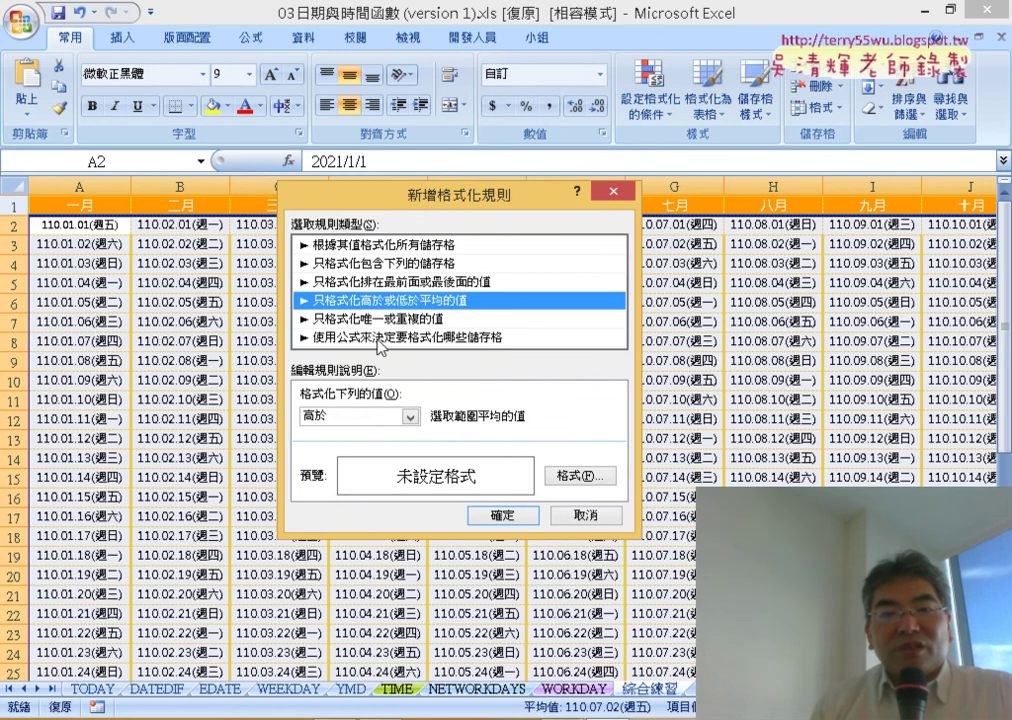
click(380, 338)
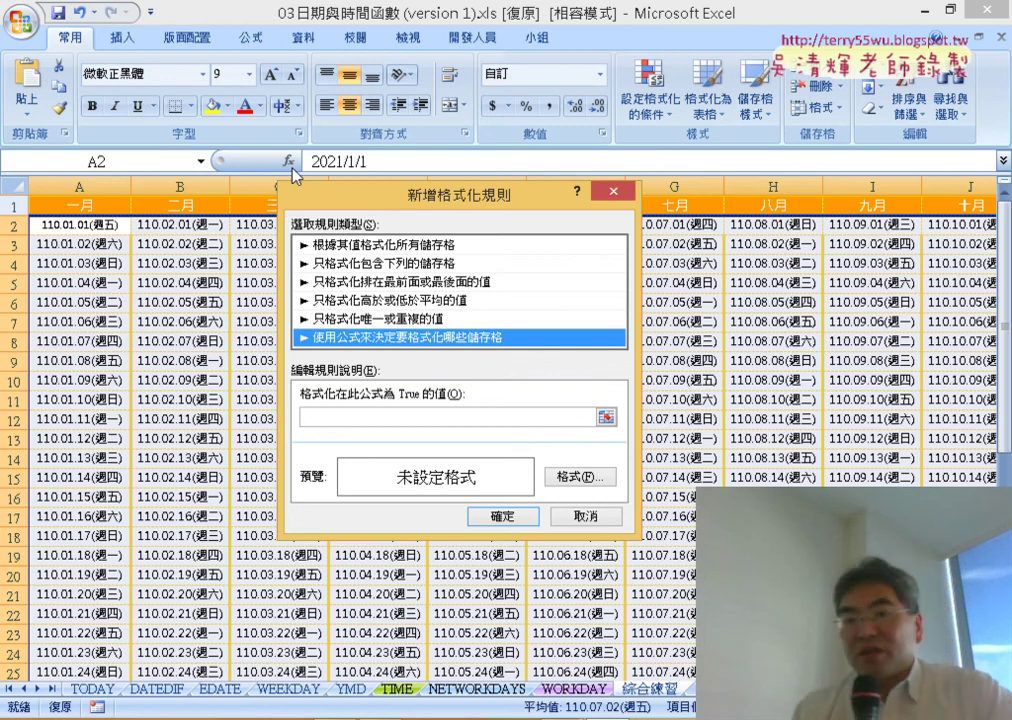
- Enter =weekday(A2)=7 as the rule formula to flag Saturday dates
click(331, 418)
text(=weekday)
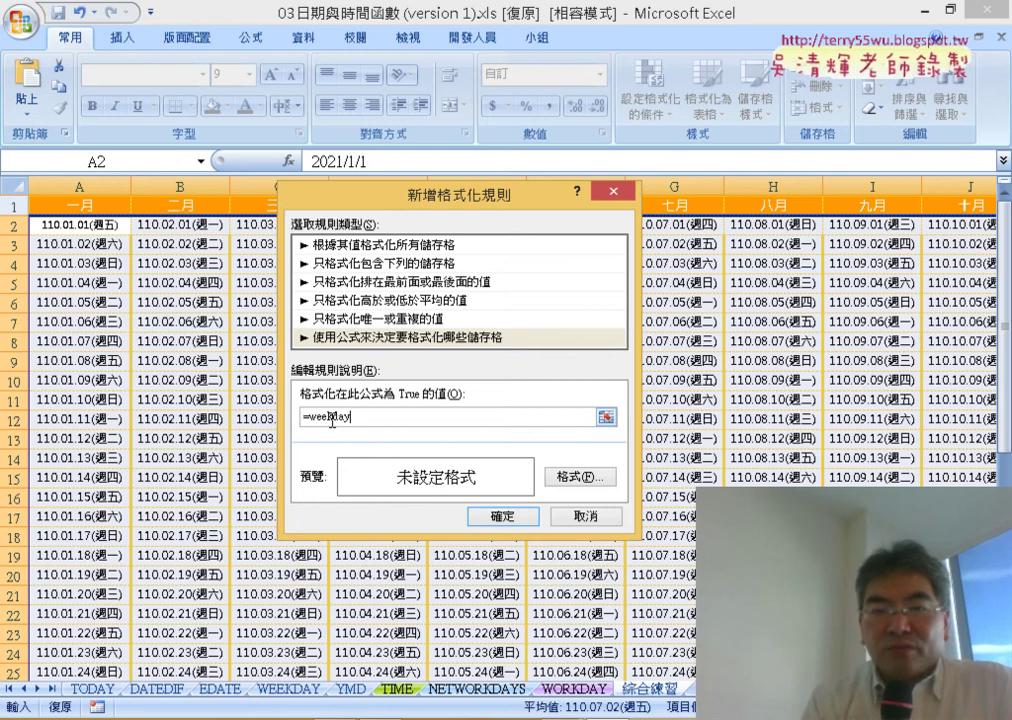
text(()
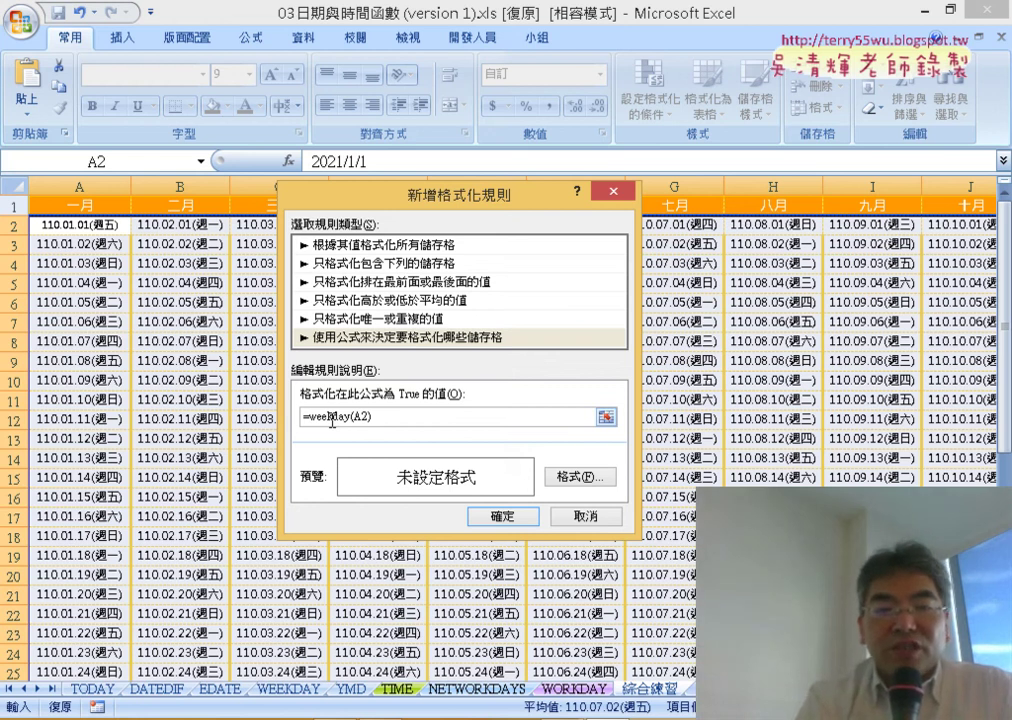
text(=)
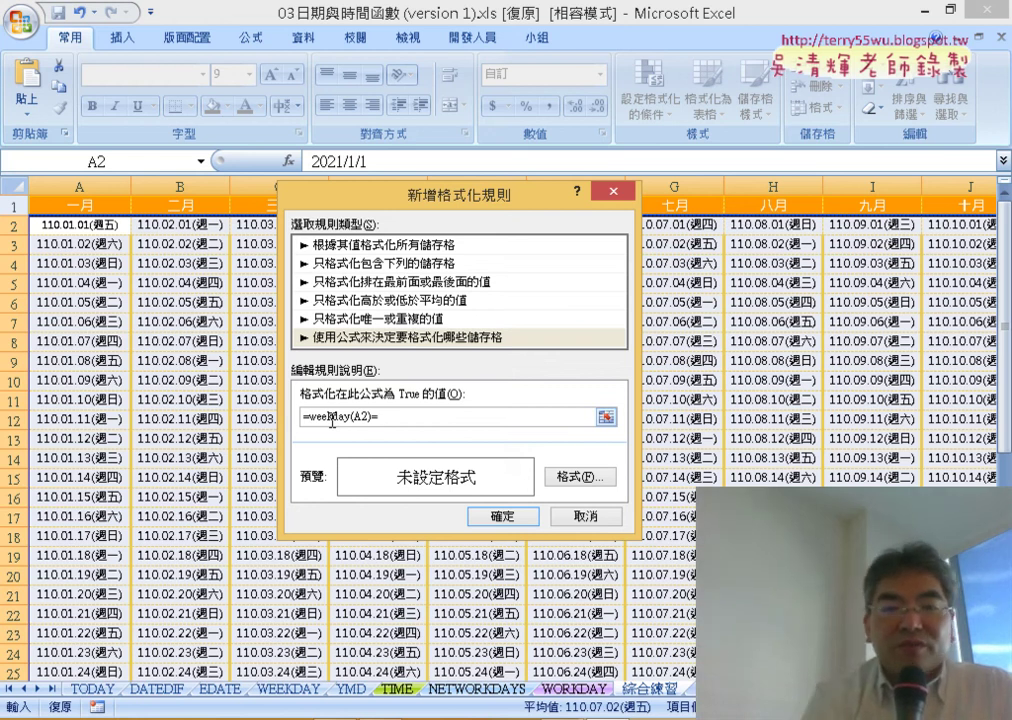
text(7)
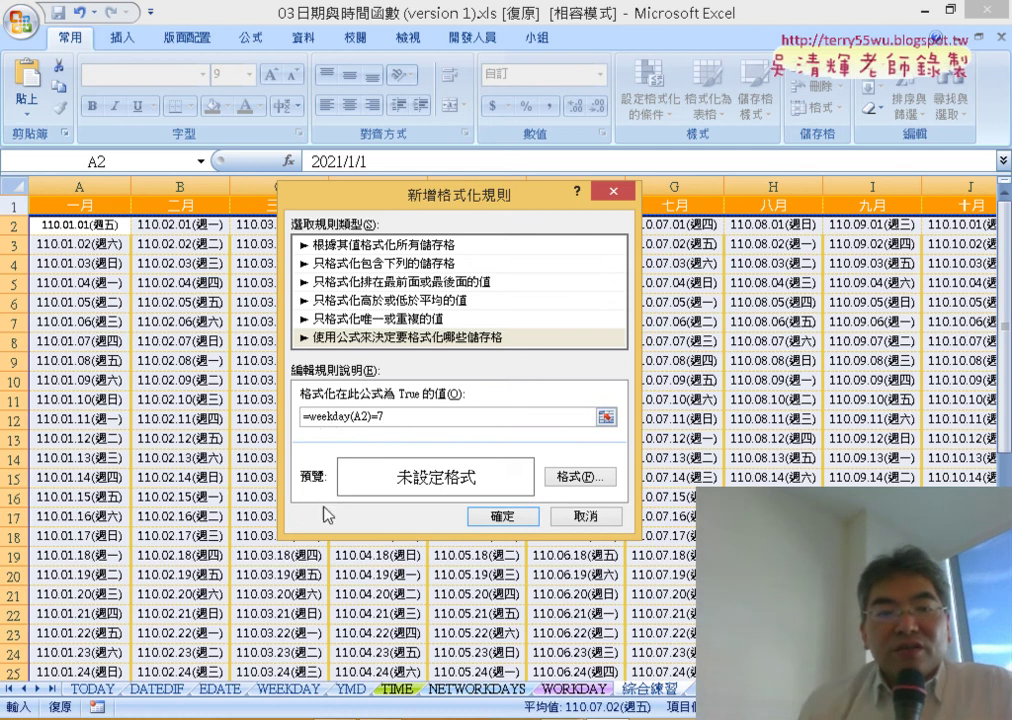
drag(309, 416, 390, 418)
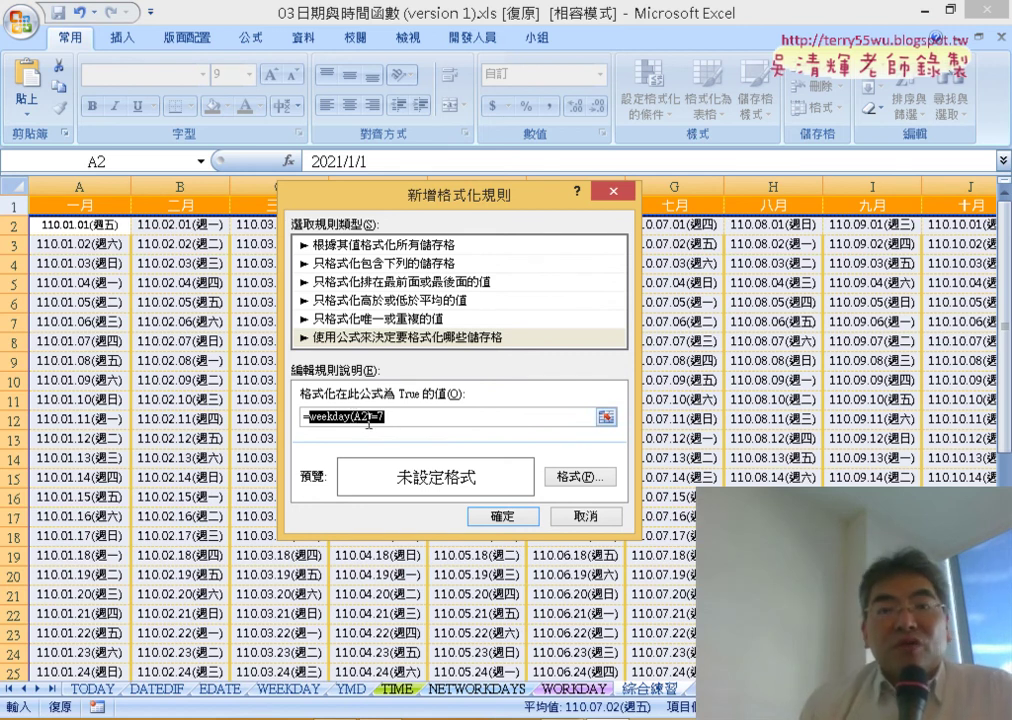
click(589, 484)
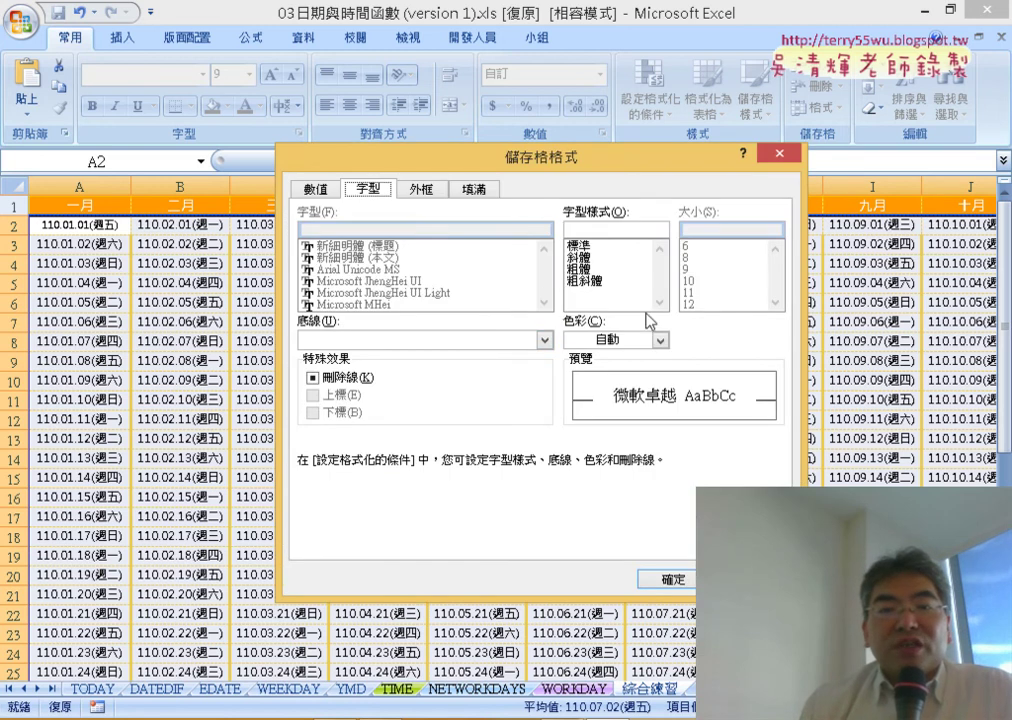
- Give Saturday matches dark olive-green text and a light green fill, and apply the rule
click(633, 344)
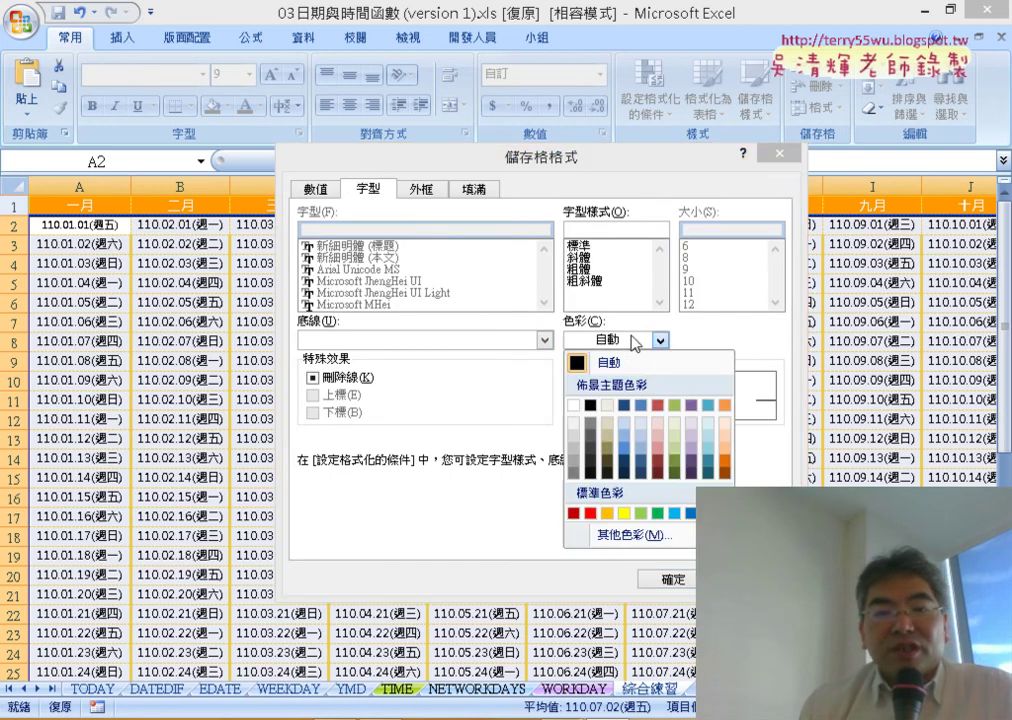
click(677, 474)
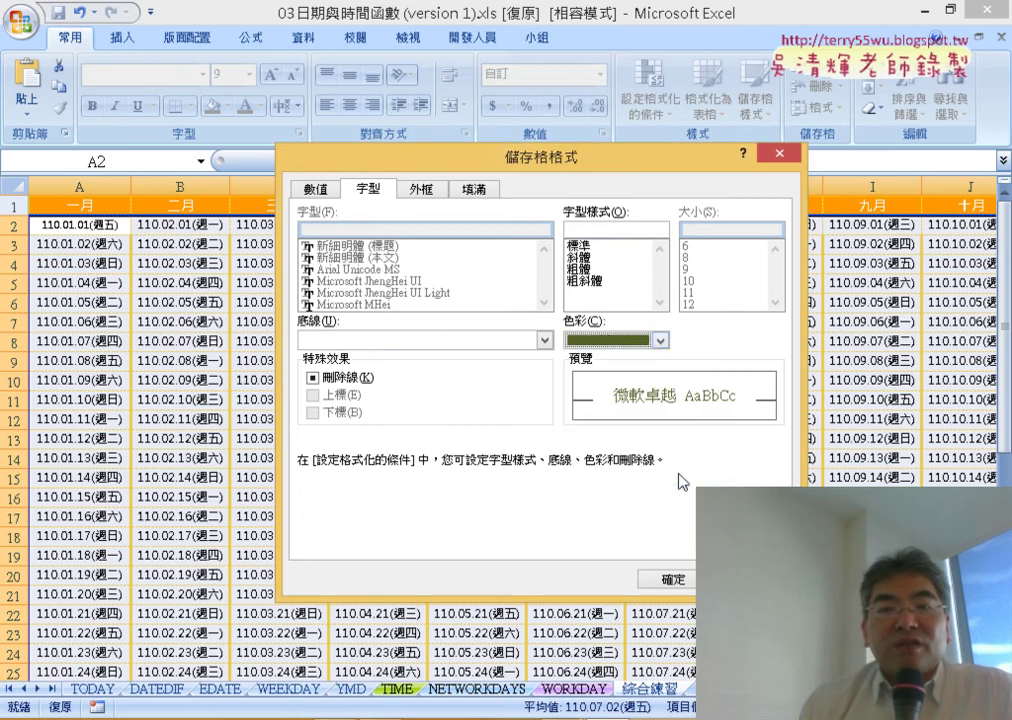
click(484, 192)
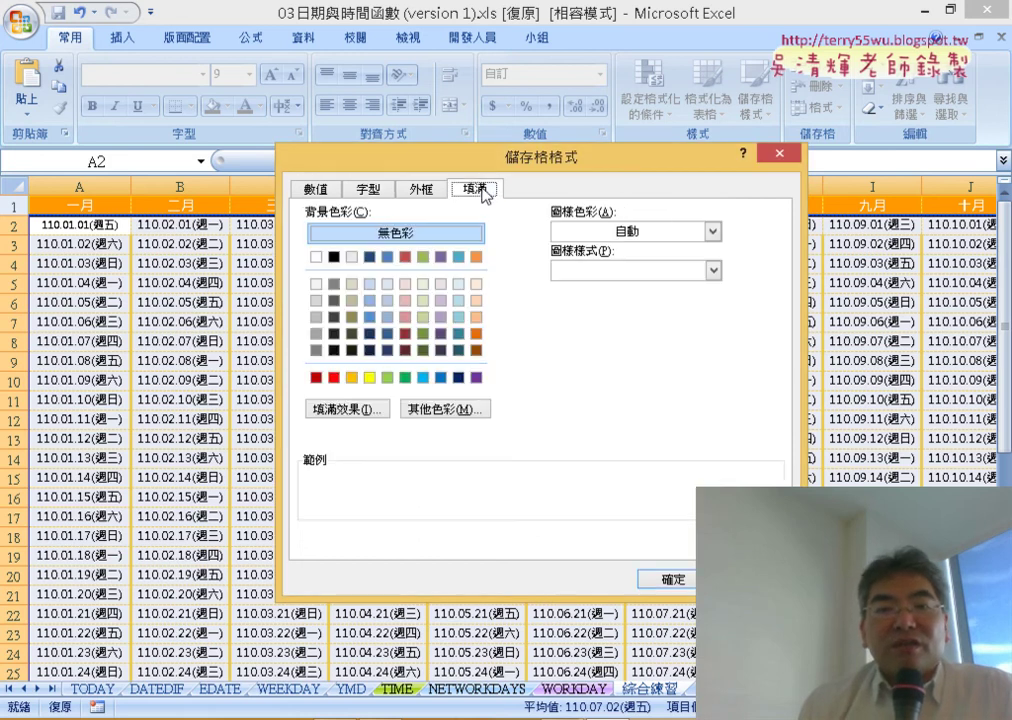
click(422, 287)
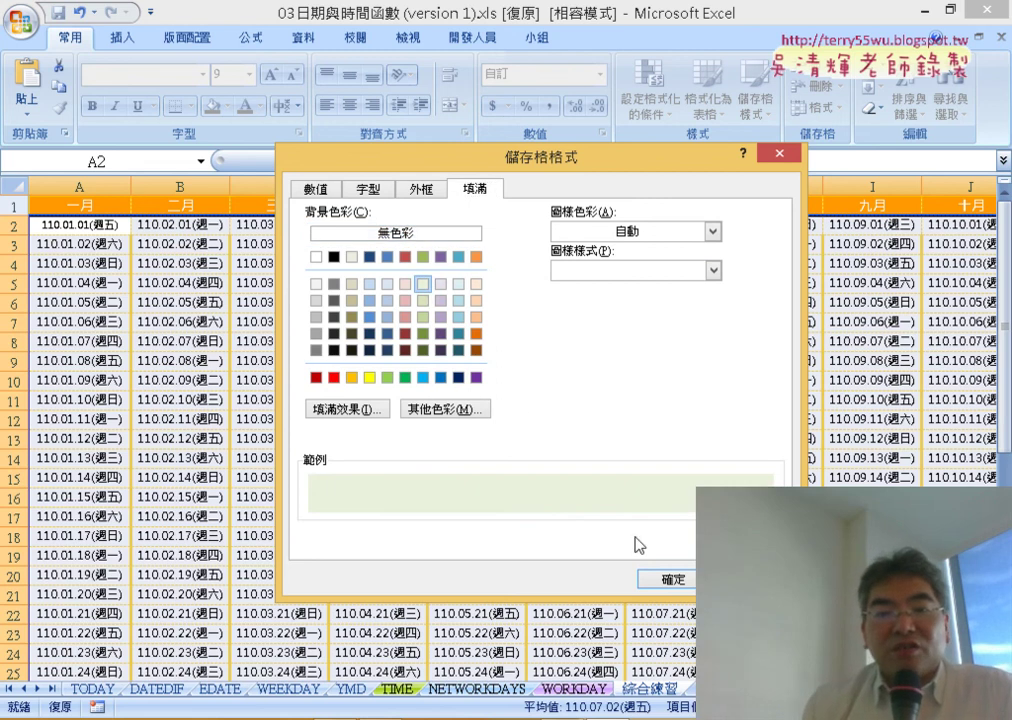
click(672, 584)
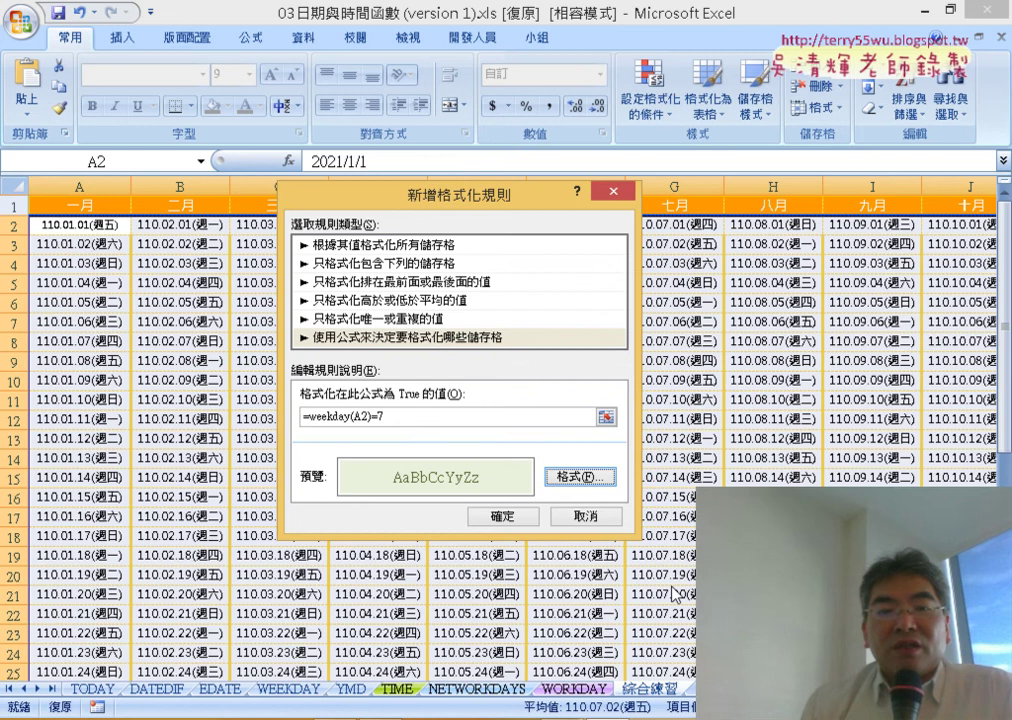
click(490, 518)
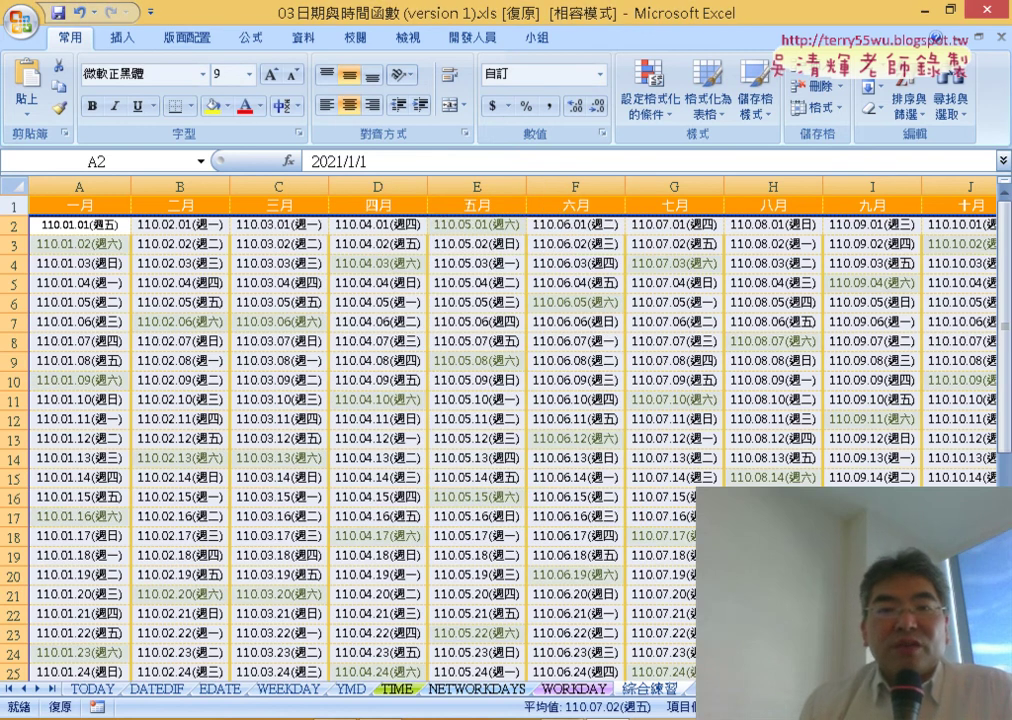
- Create a second formula rule with =weekday(A2)=1 to catch Sundays
click(650, 88)
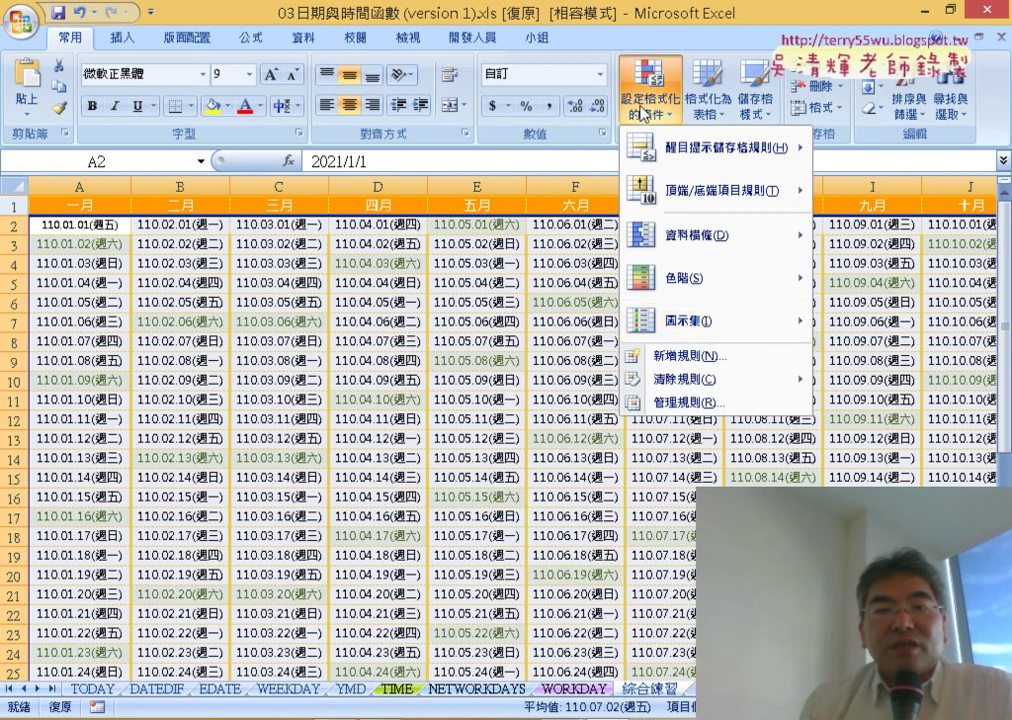
click(712, 362)
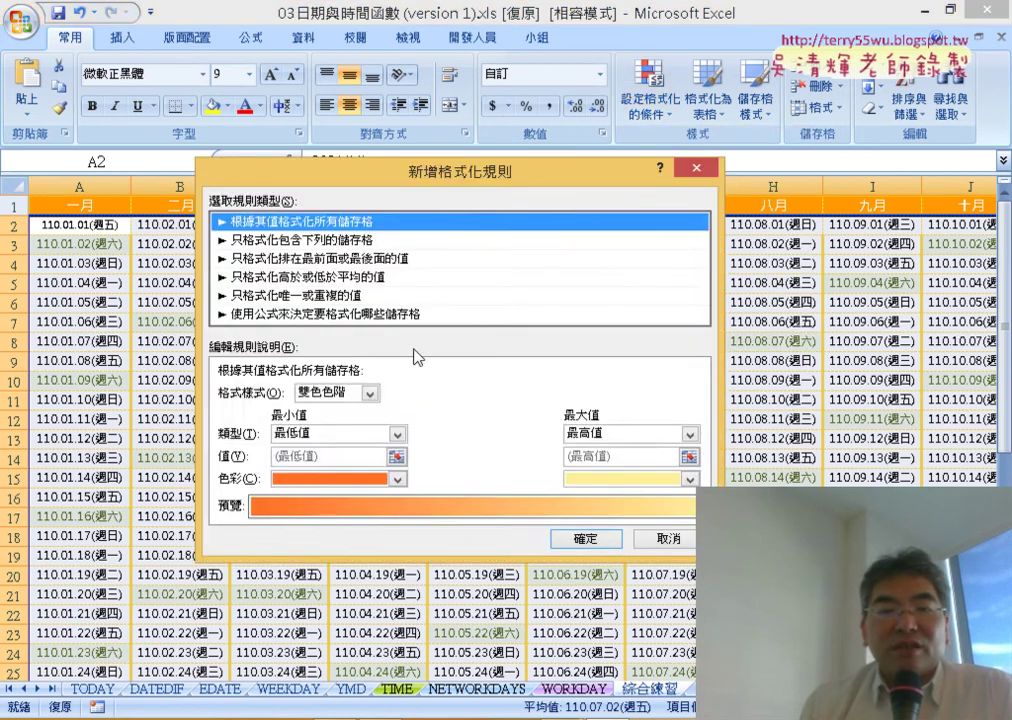
click(322, 314)
click(283, 392)
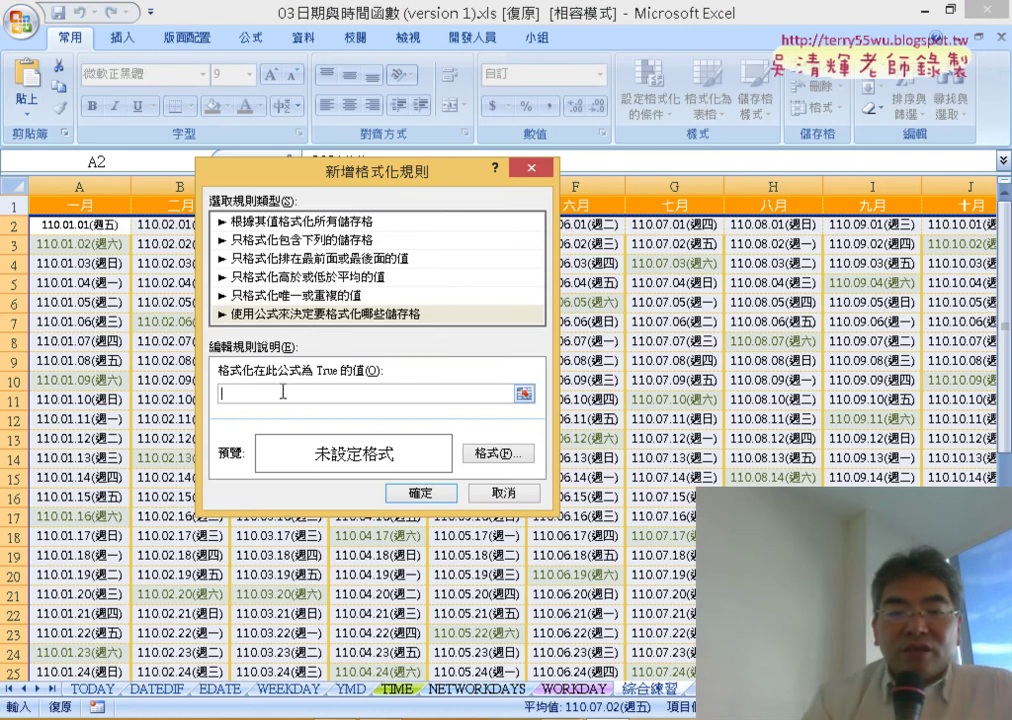
text(=week)
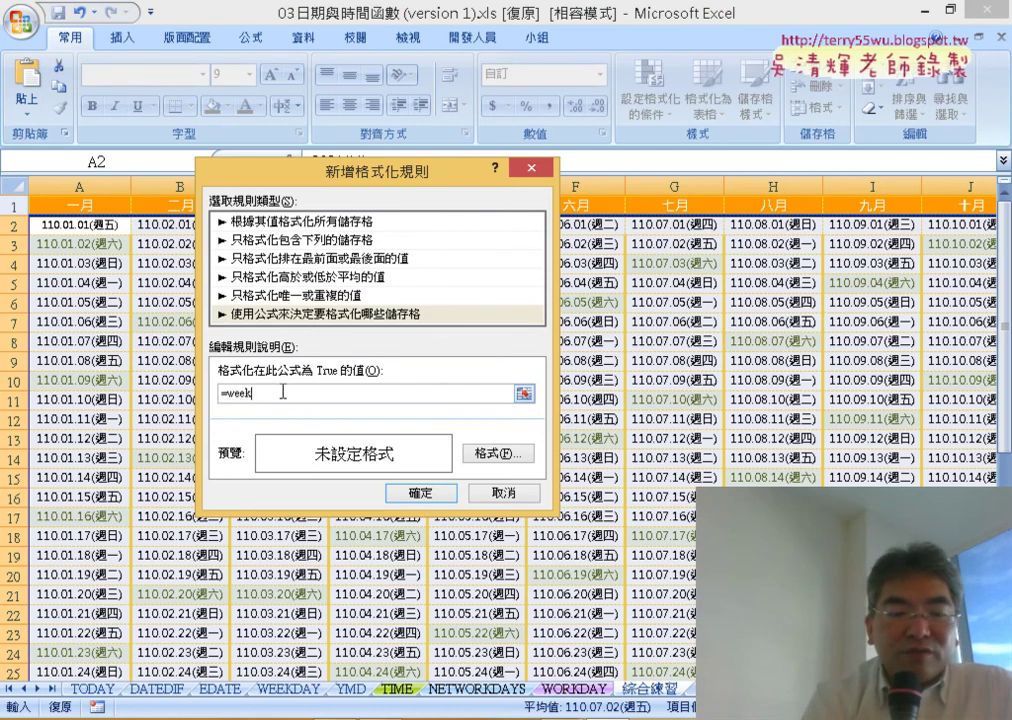
text(day)
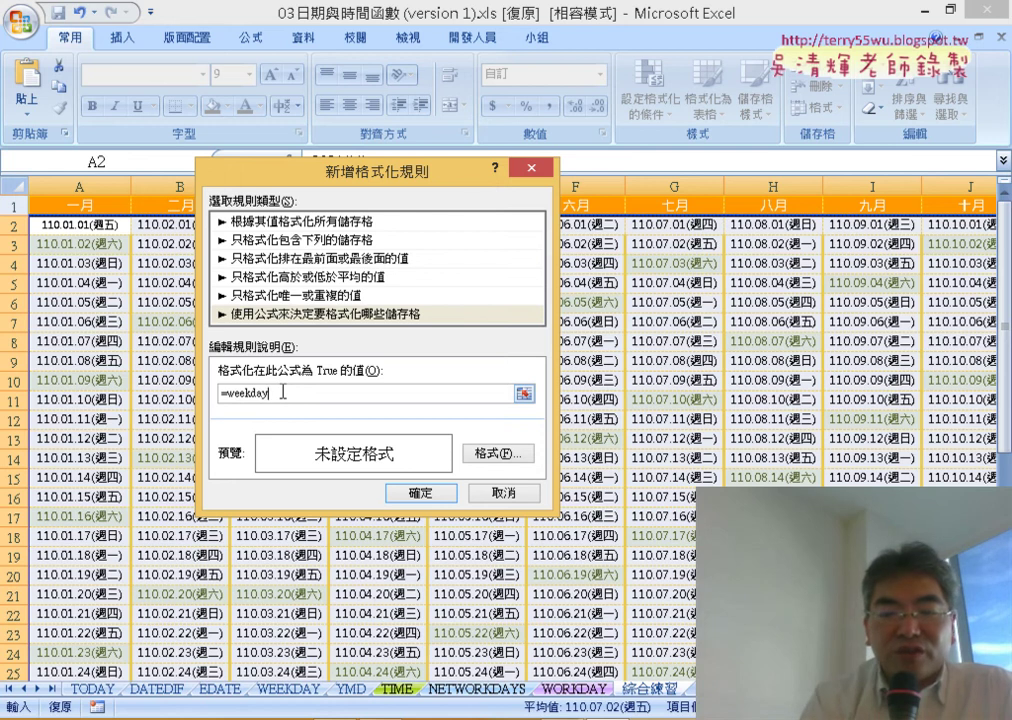
text(()
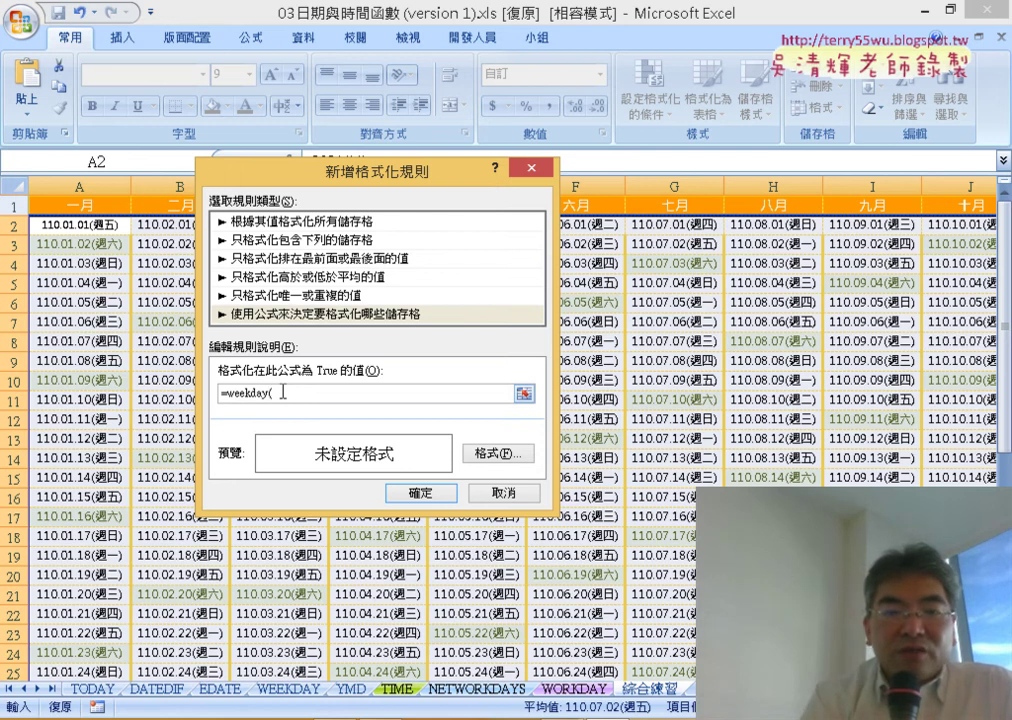
text(A2)
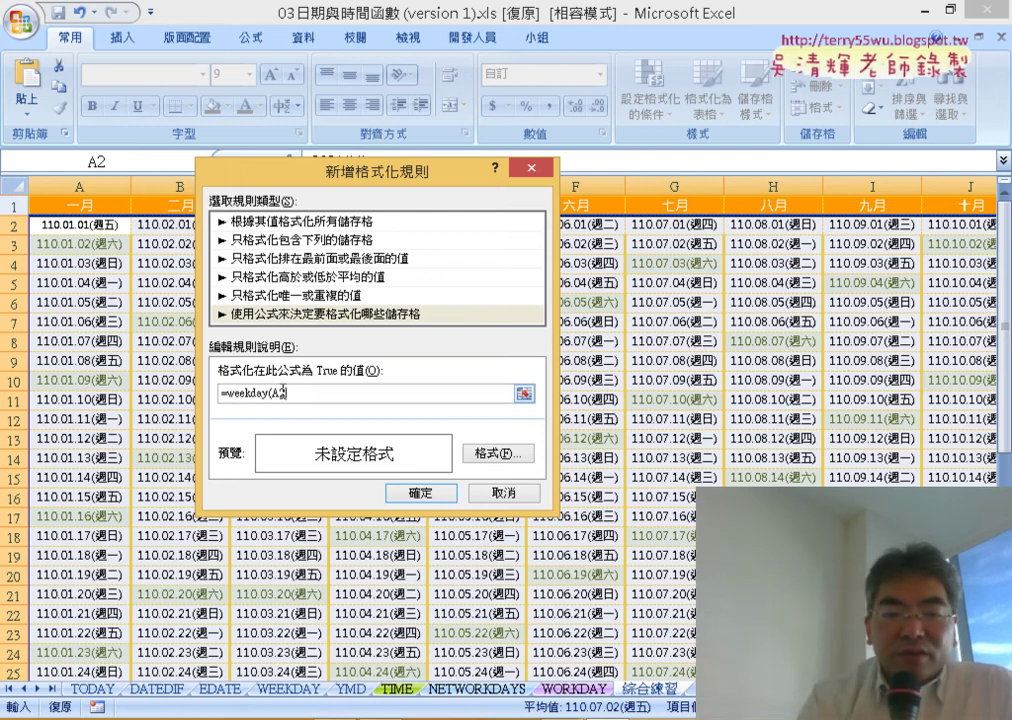
text()=)
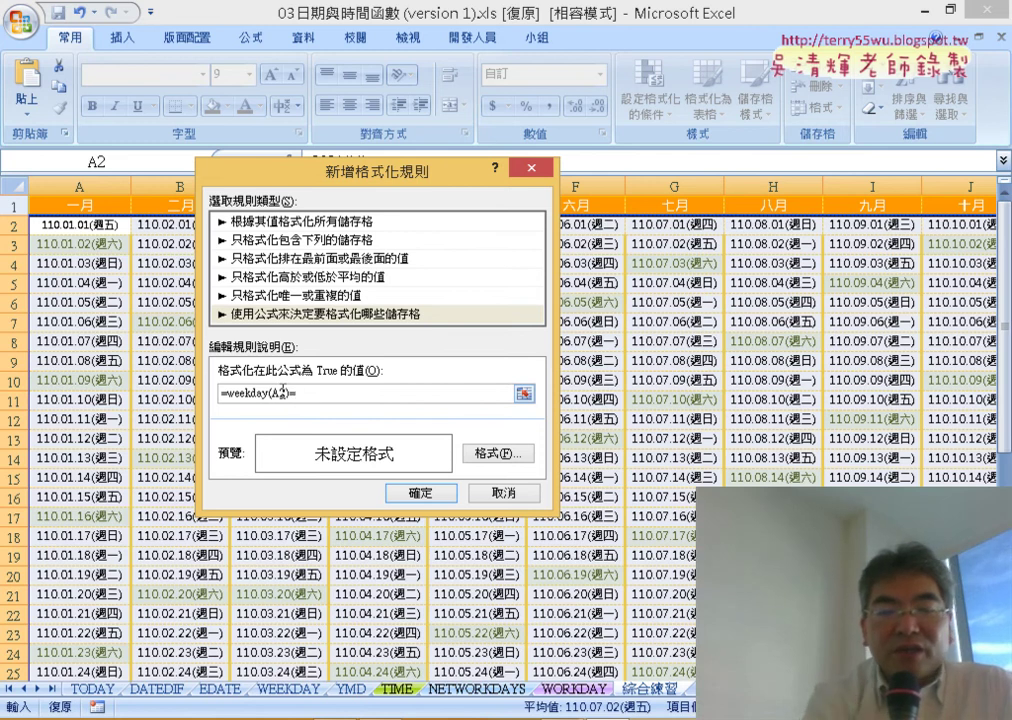
text(1)
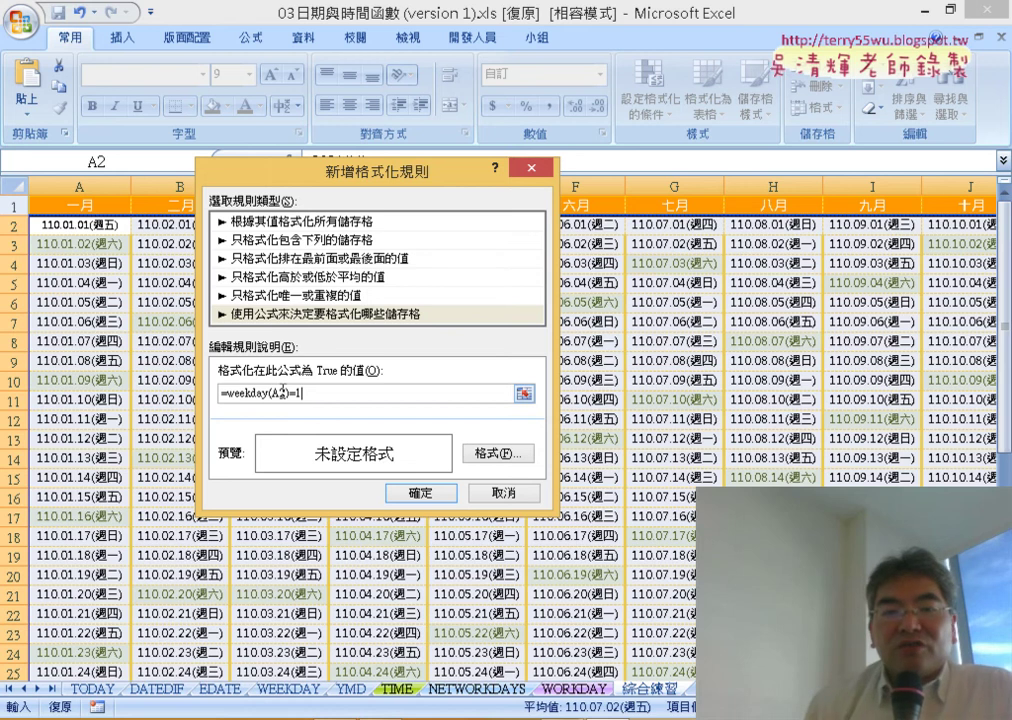
- Format the Sunday rule with a yellow fill and red text, then apply it
click(508, 454)
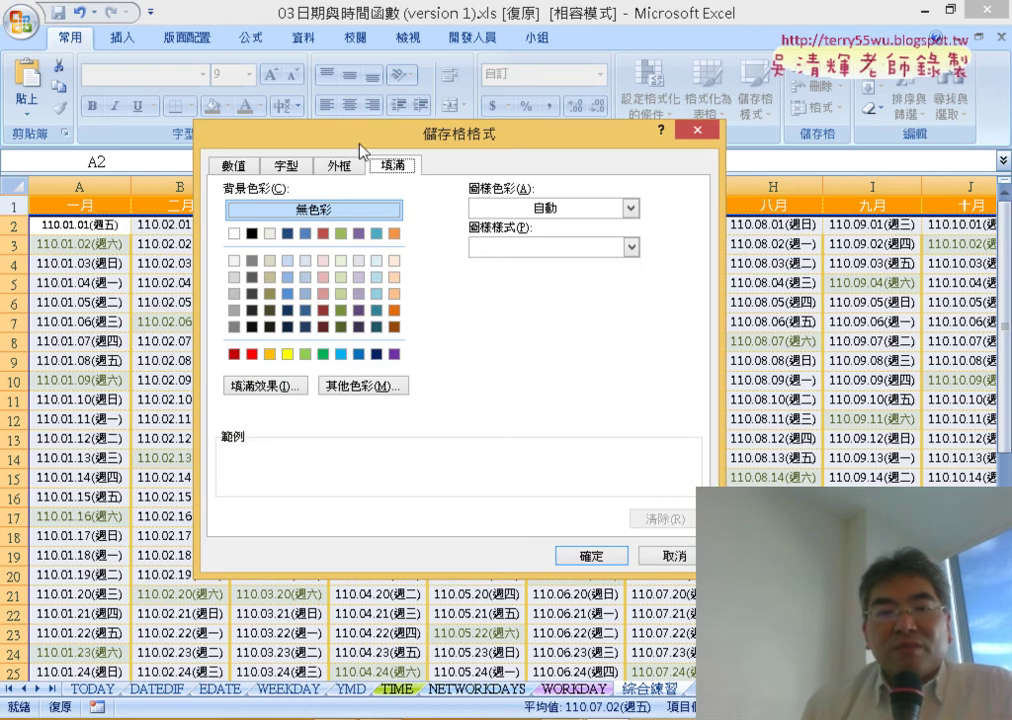
click(288, 354)
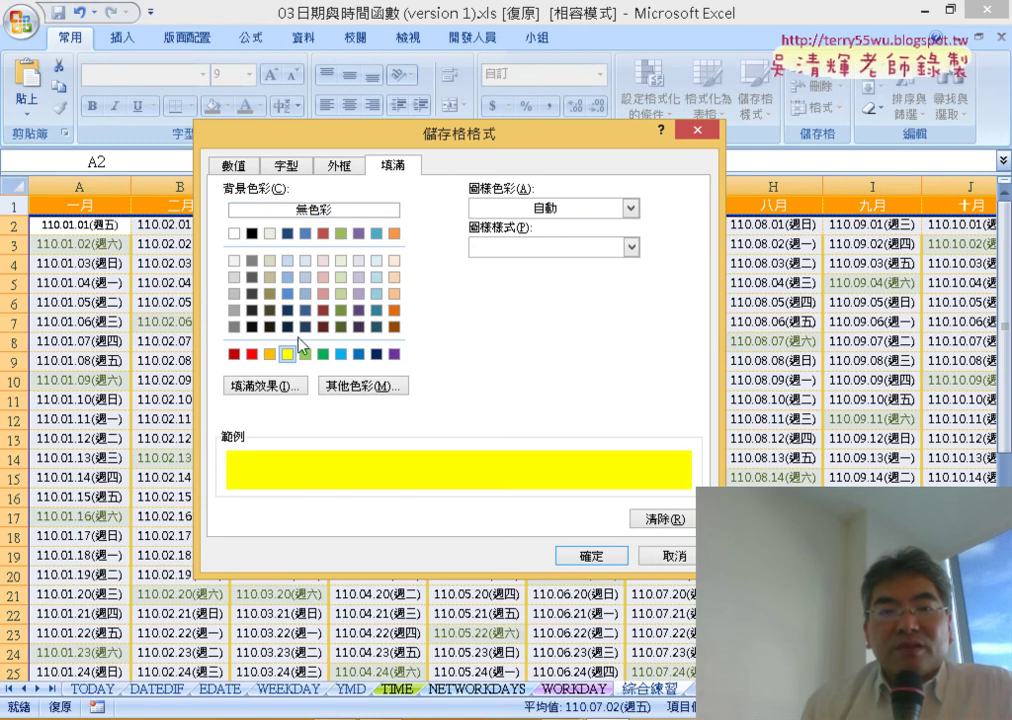
click(302, 168)
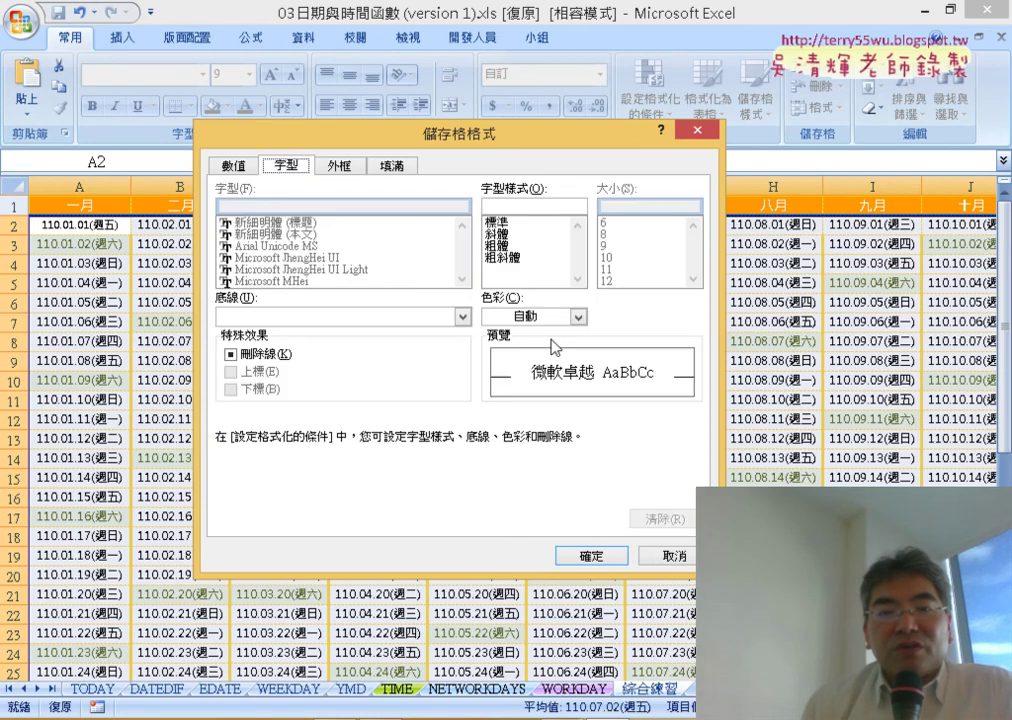
click(578, 316)
click(526, 481)
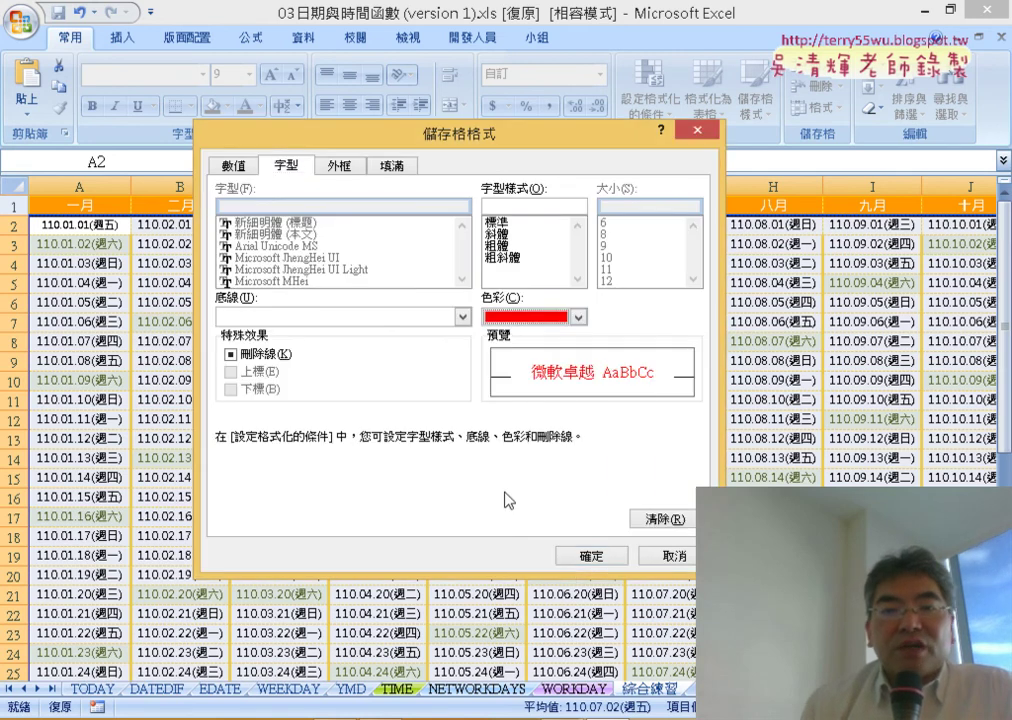
click(598, 563)
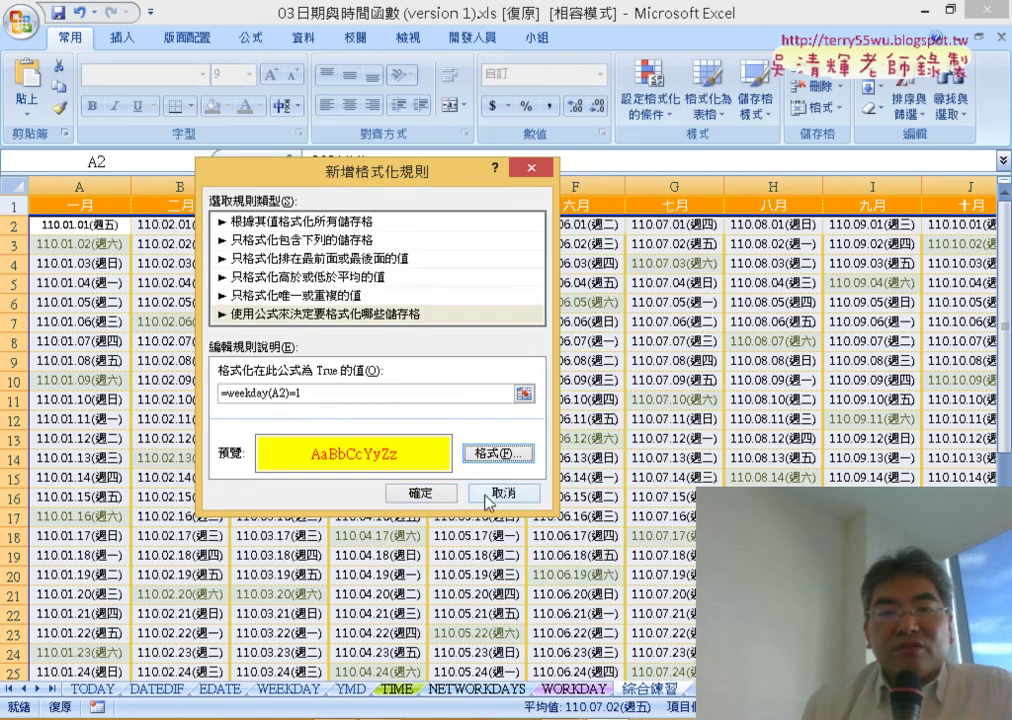
click(441, 493)
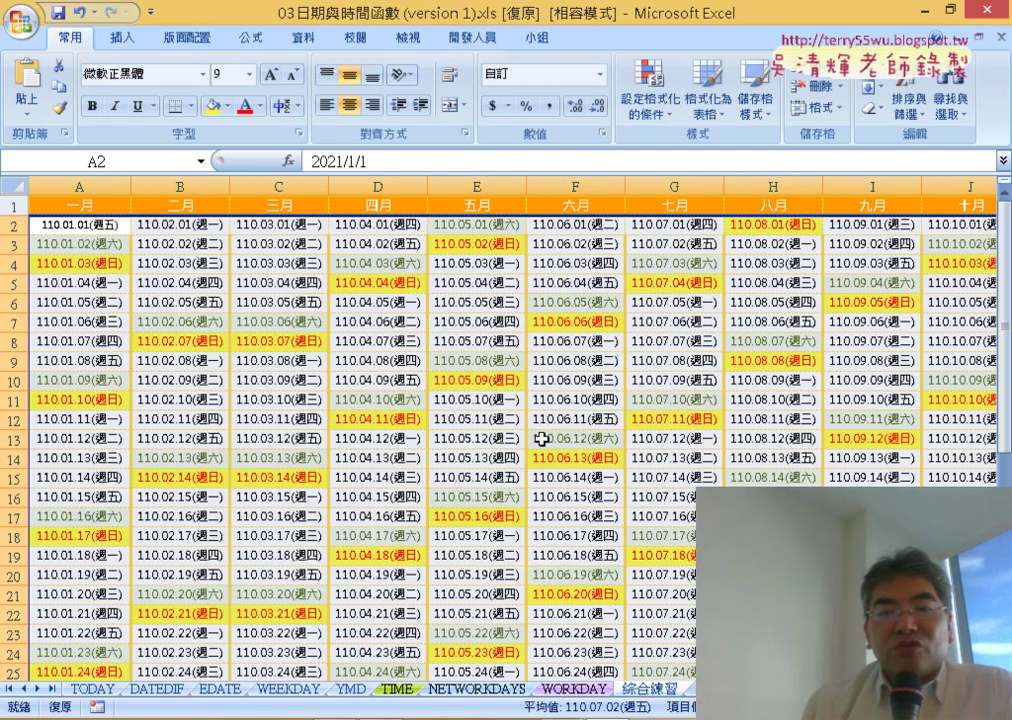
- Inspect the date formulas in G14, A3, A4 and B7, and review the conditional formatting menu
click(722, 458)
scroll(722, 458, down, 1)
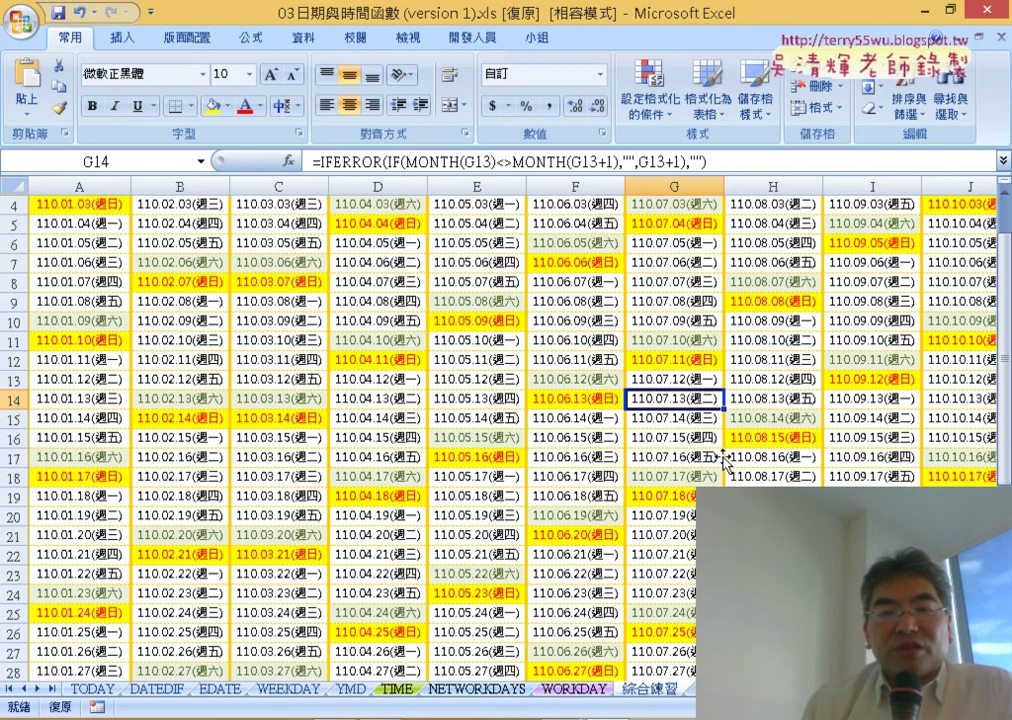
scroll(722, 458, down, 3)
scroll(725, 460, up, 4)
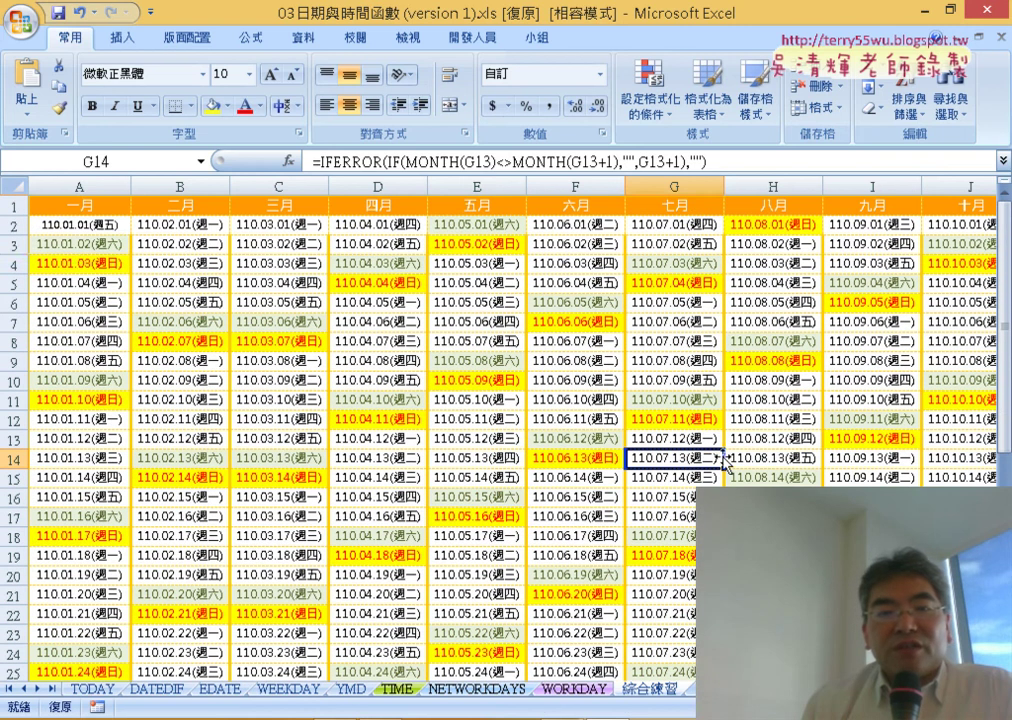
click(102, 250)
click(113, 265)
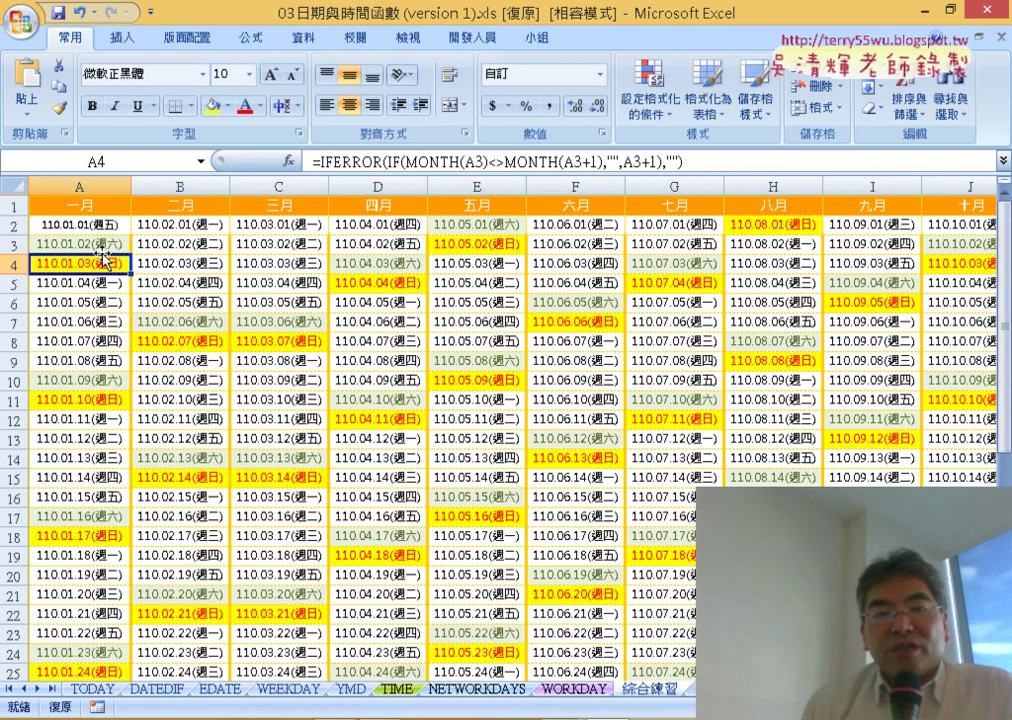
click(105, 245)
click(196, 323)
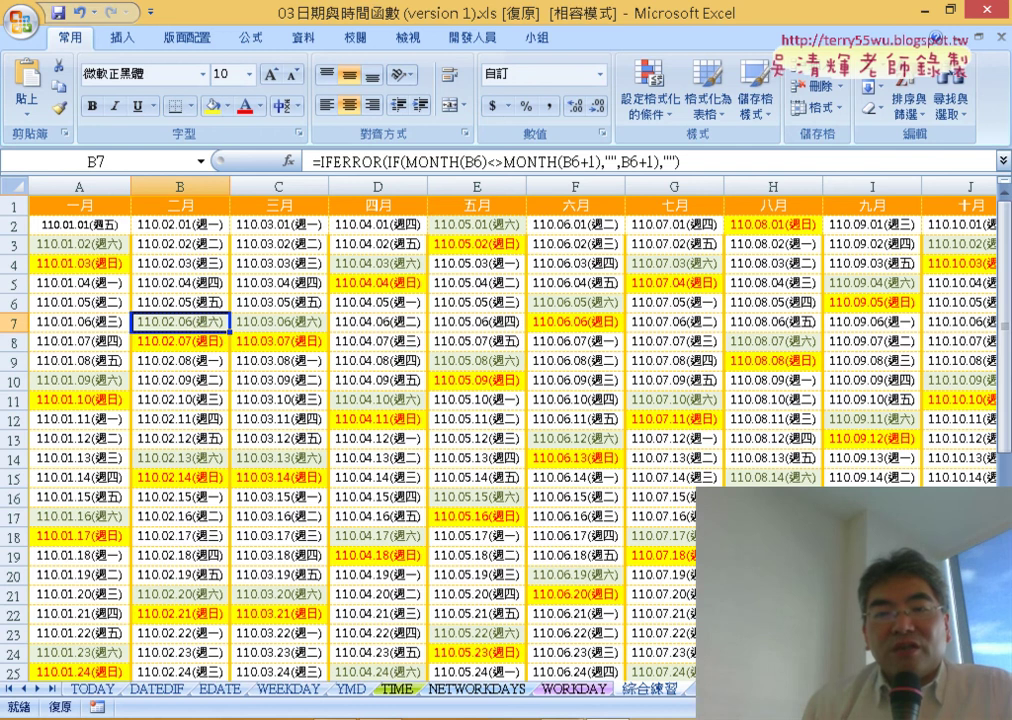
scroll(510, 430, right, 4)
scroll(510, 430, left, 4)
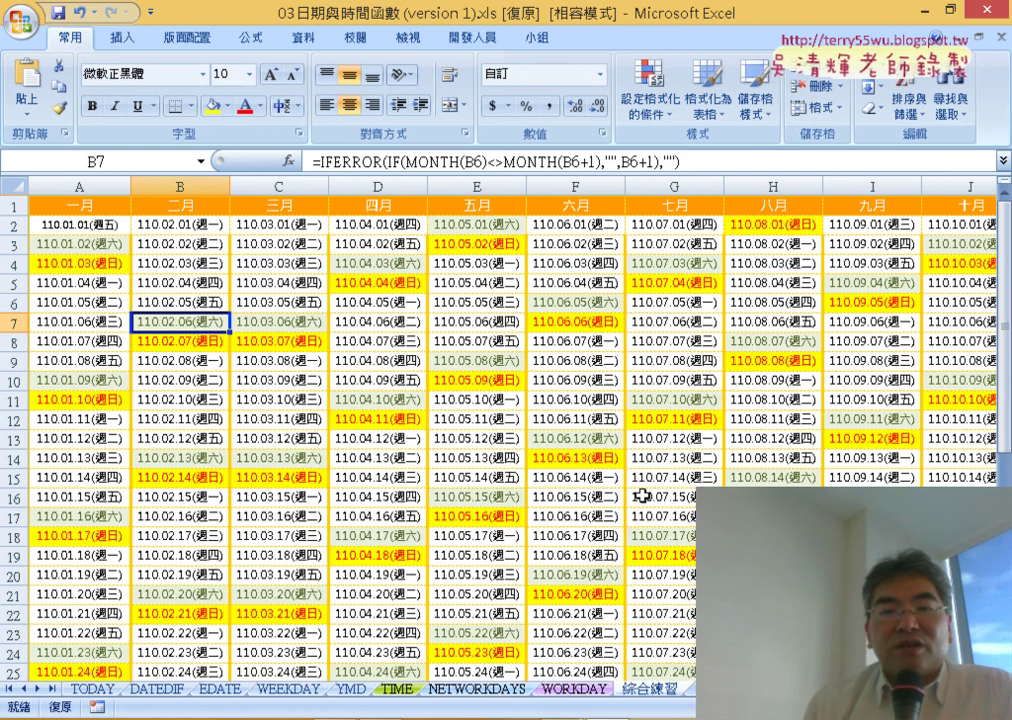
scroll(642, 494, down, 6)
scroll(648, 482, up, 6)
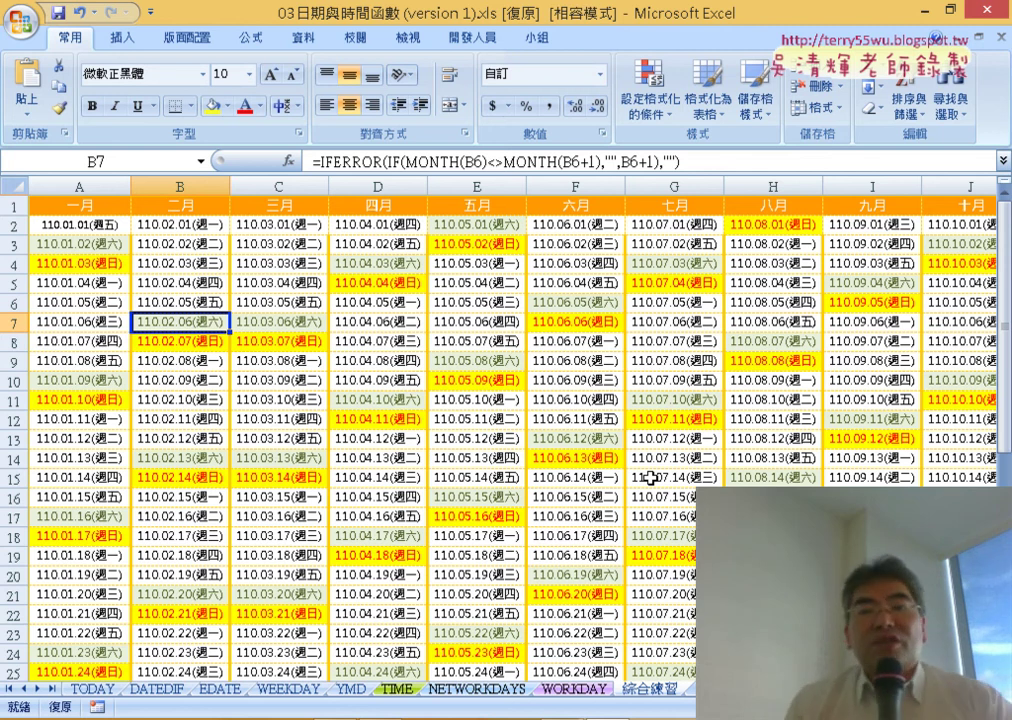
click(649, 118)
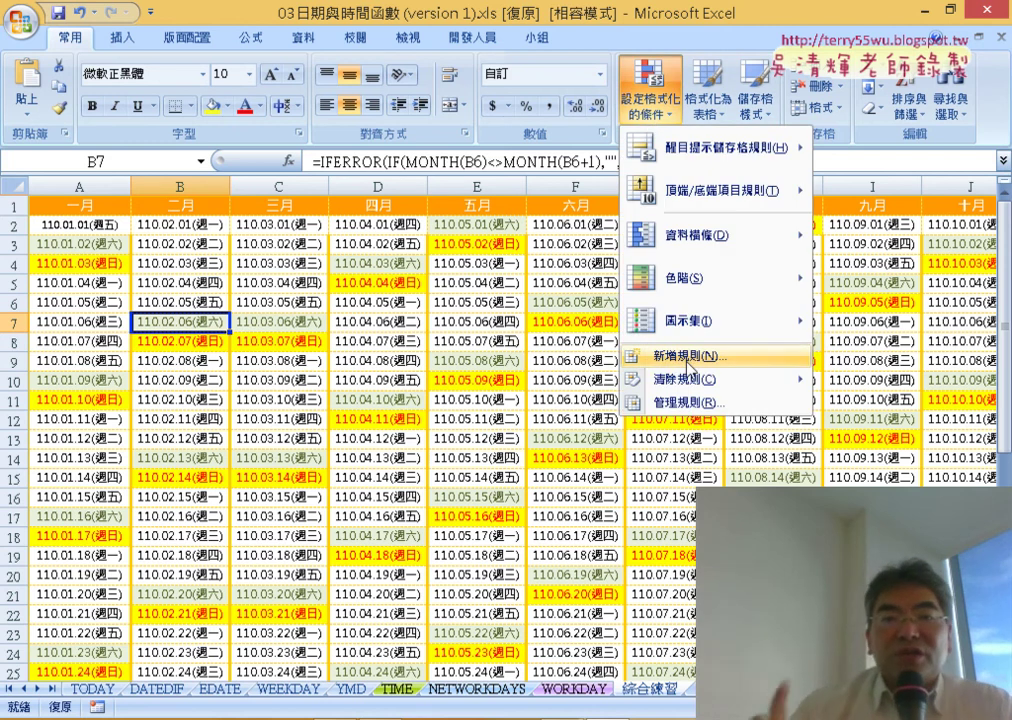
click(412, 440)
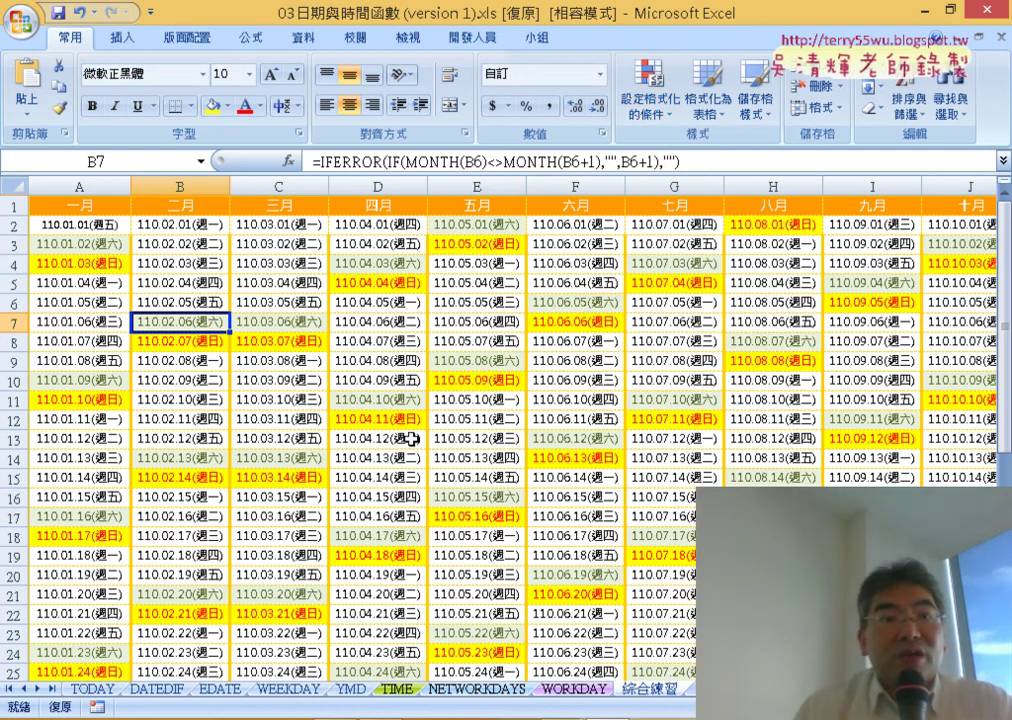
- Select the date block A2:L31 starting from cell A2
click(75, 226)
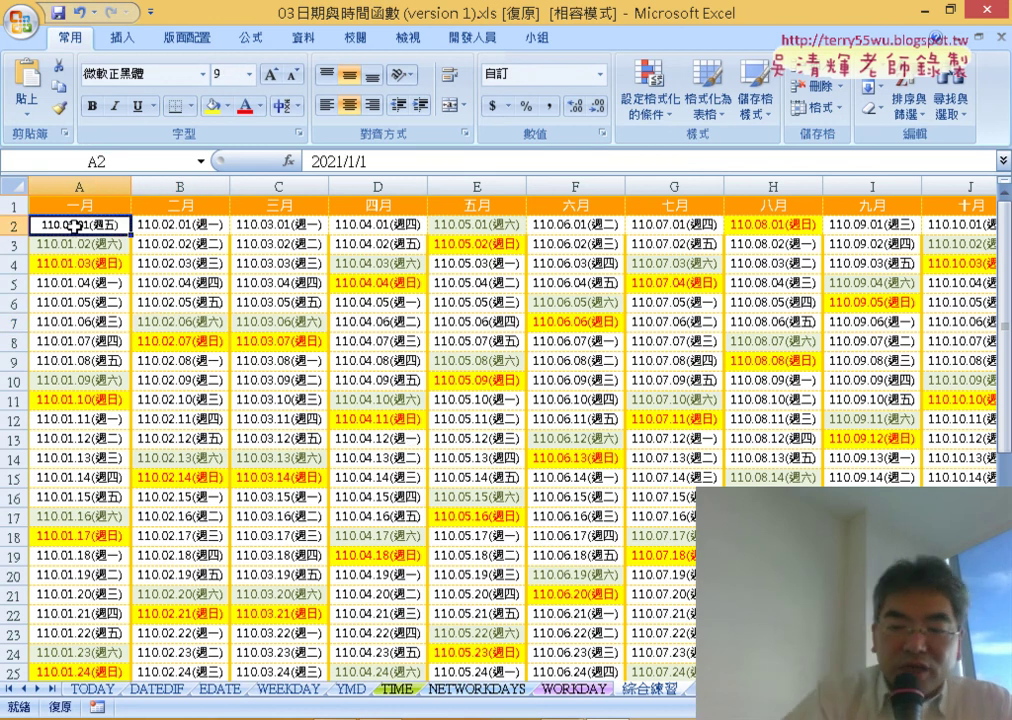
key(ctrl+shift+Down)
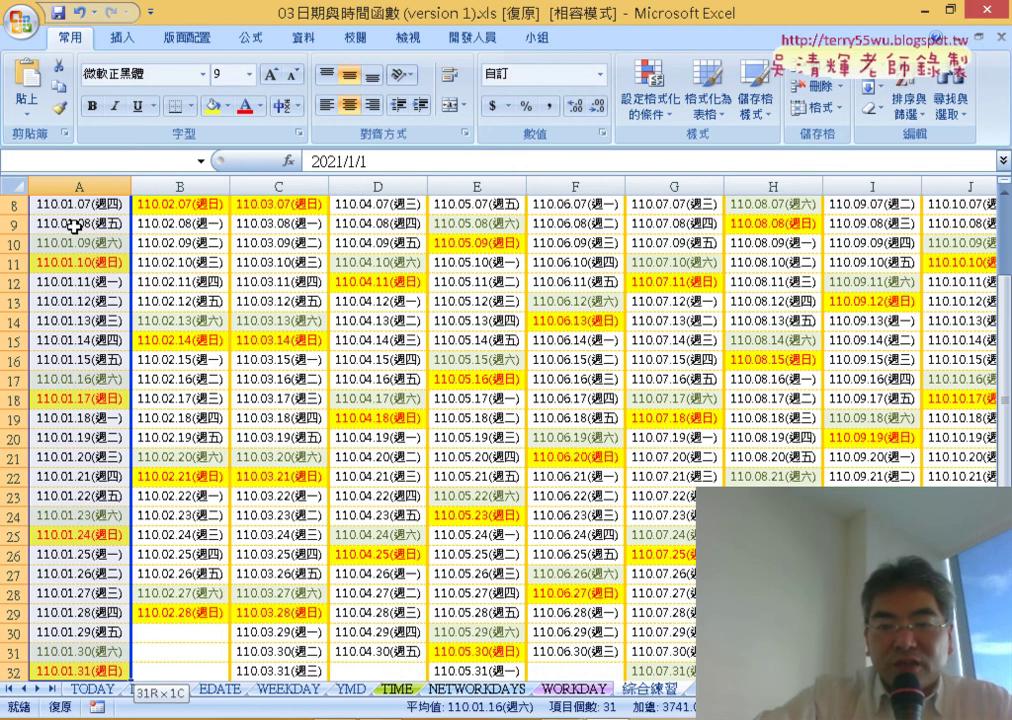
key(ctrl+shift+Right)
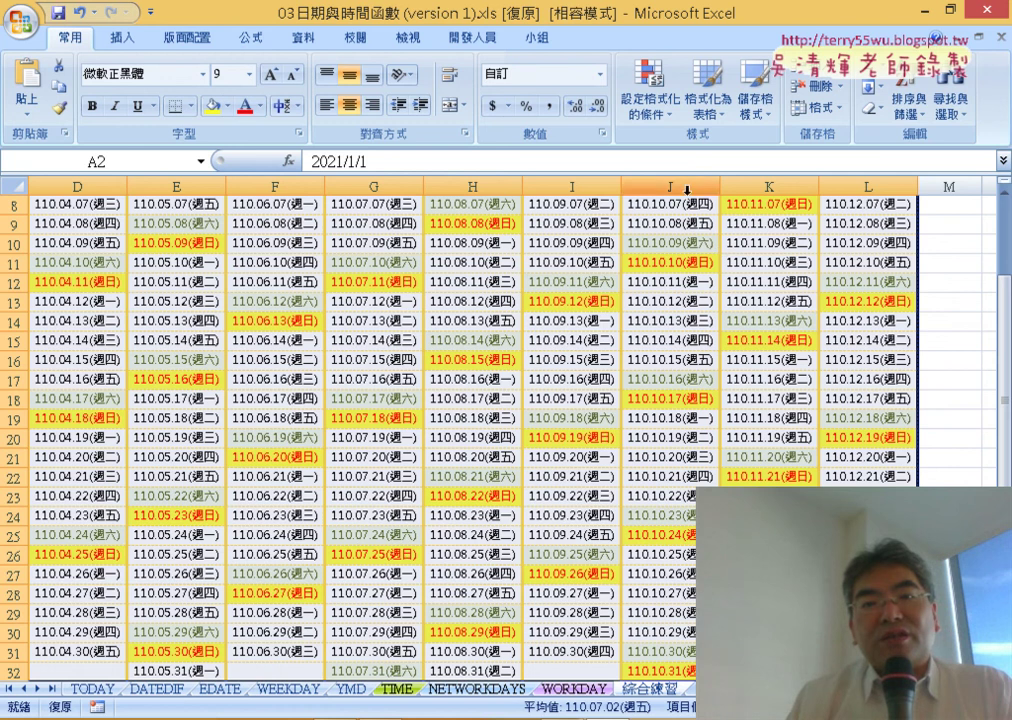
- Clear all conditional formatting rules from the sheet, then undo to restore the coloured dates
click(650, 88)
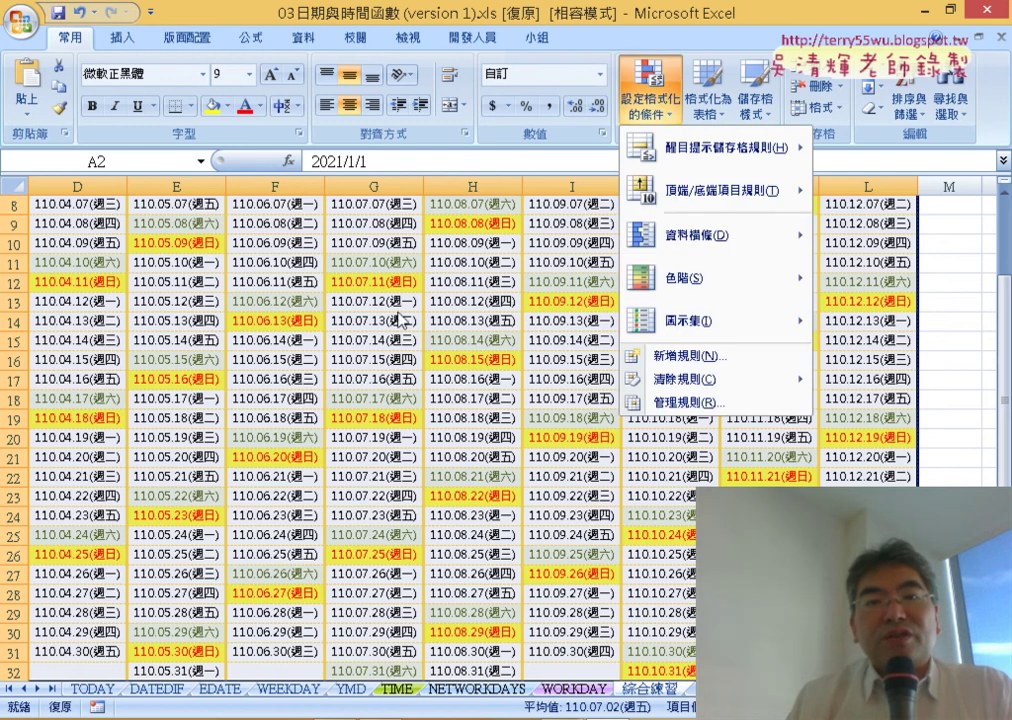
click(845, 131)
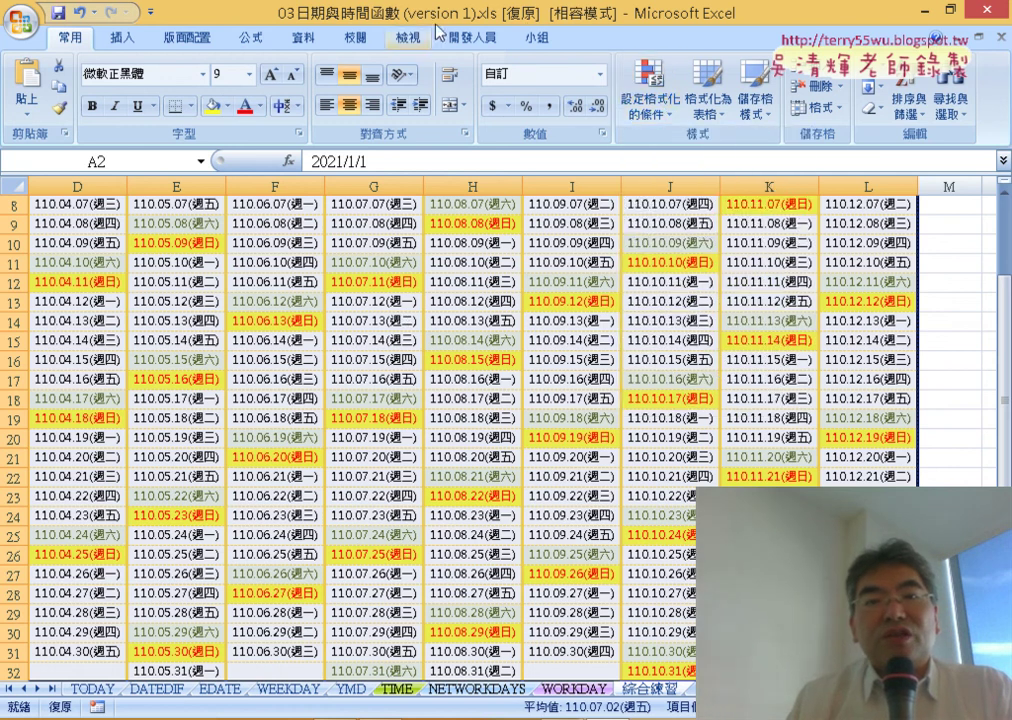
click(660, 114)
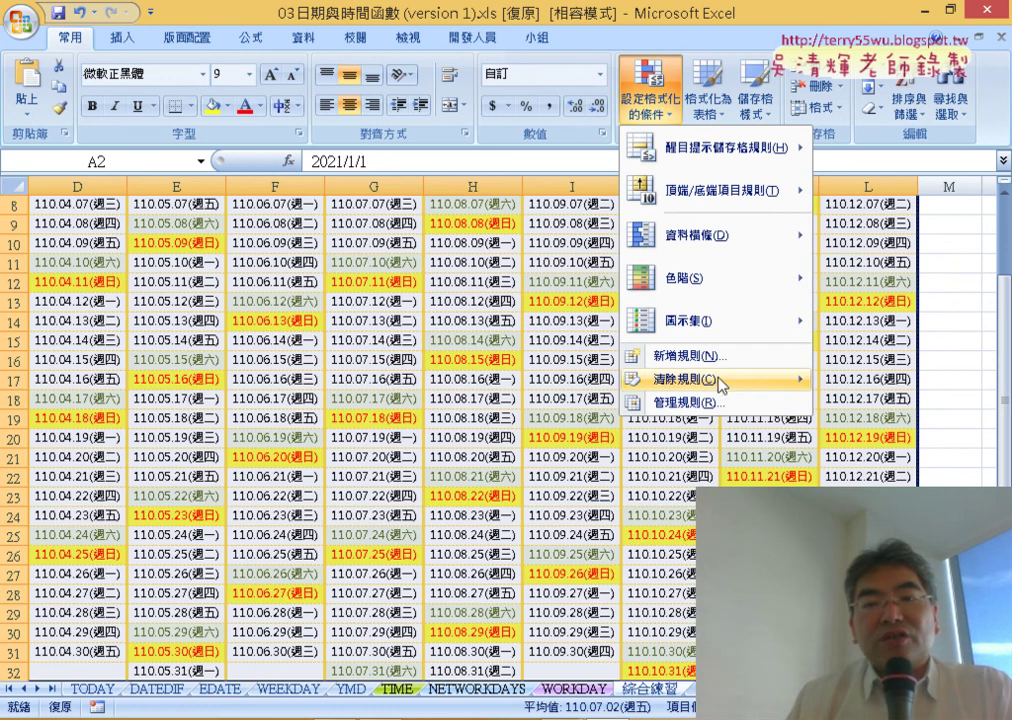
mouse_move(700, 379)
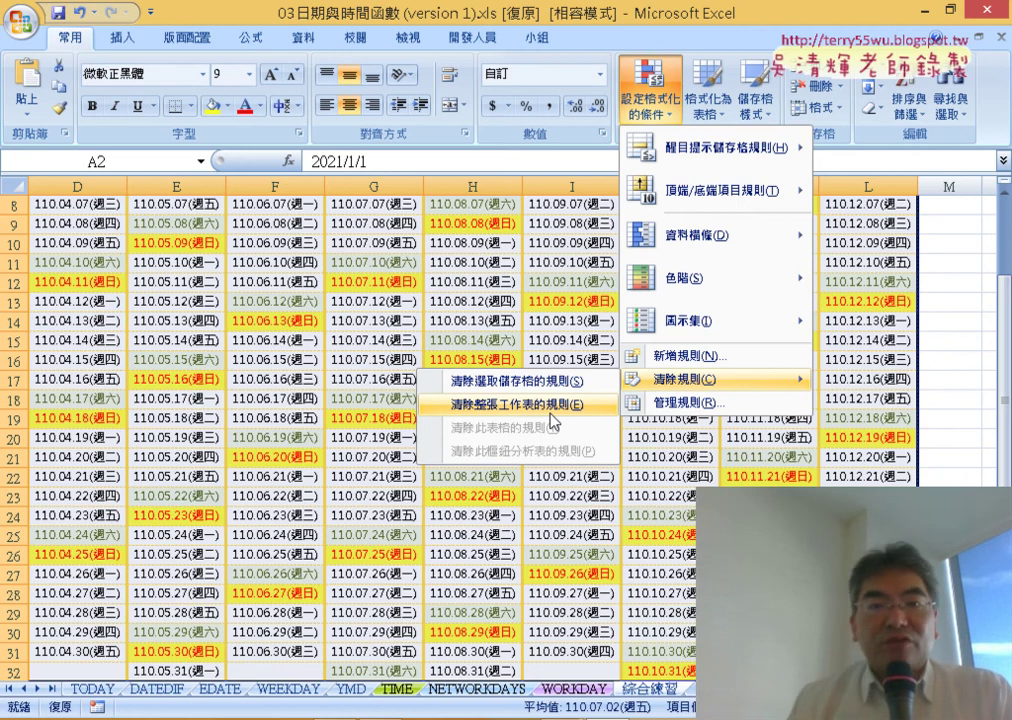
click(550, 410)
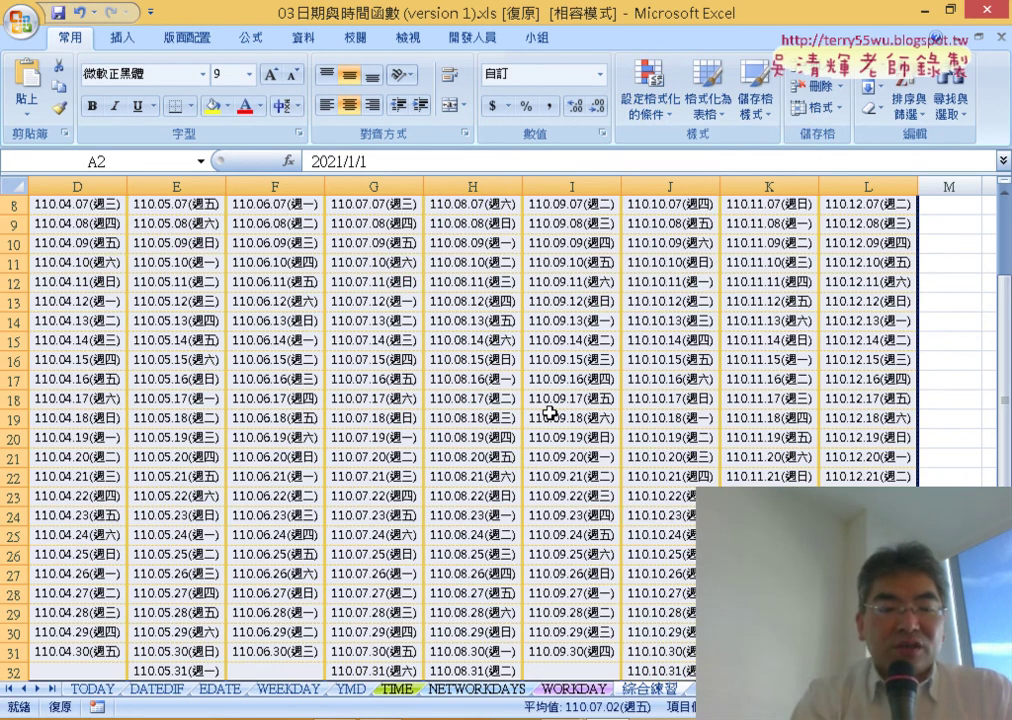
key(ctrl+z)
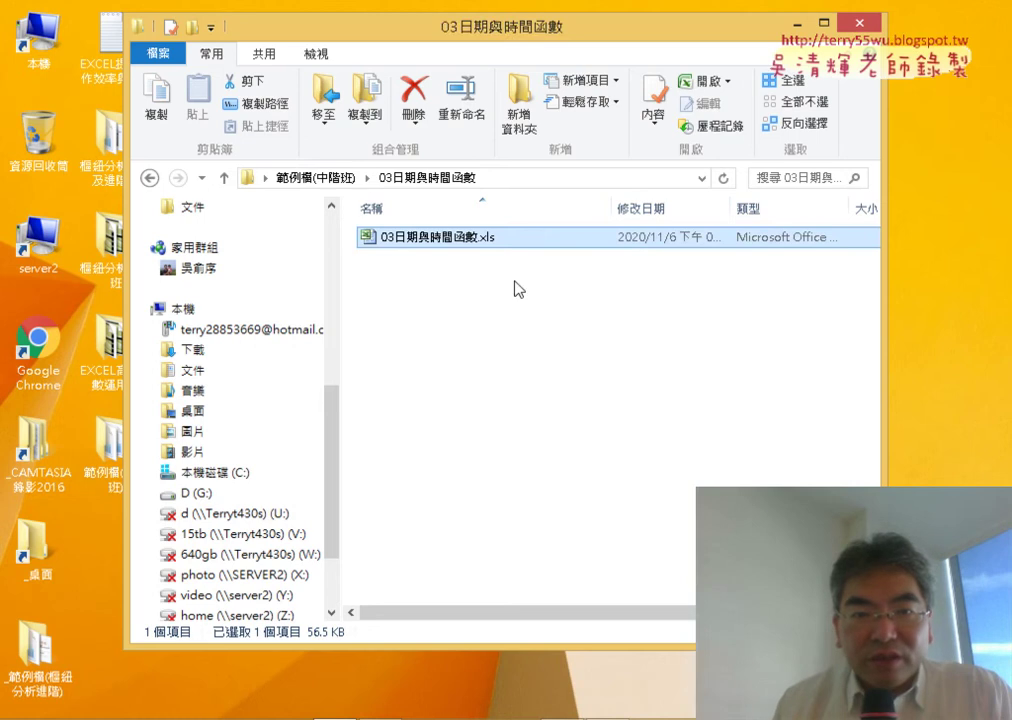
- Go up to 範例檔(中階班), enter the 04數學函數 folder and open 04數學函數.xls
click(330, 179)
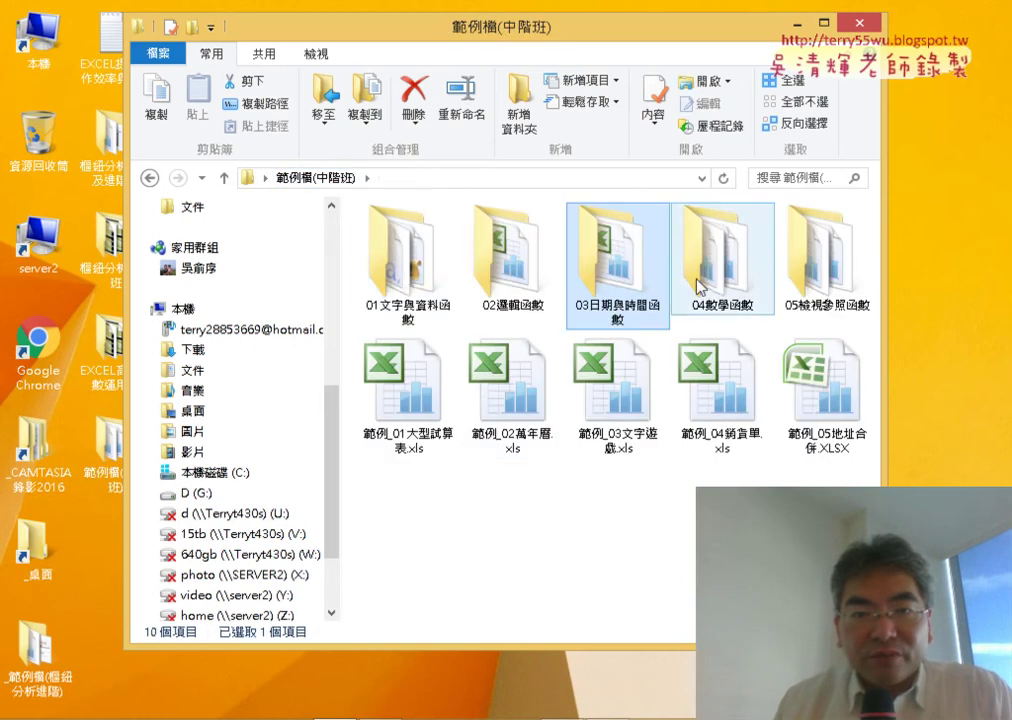
double_click(700, 287)
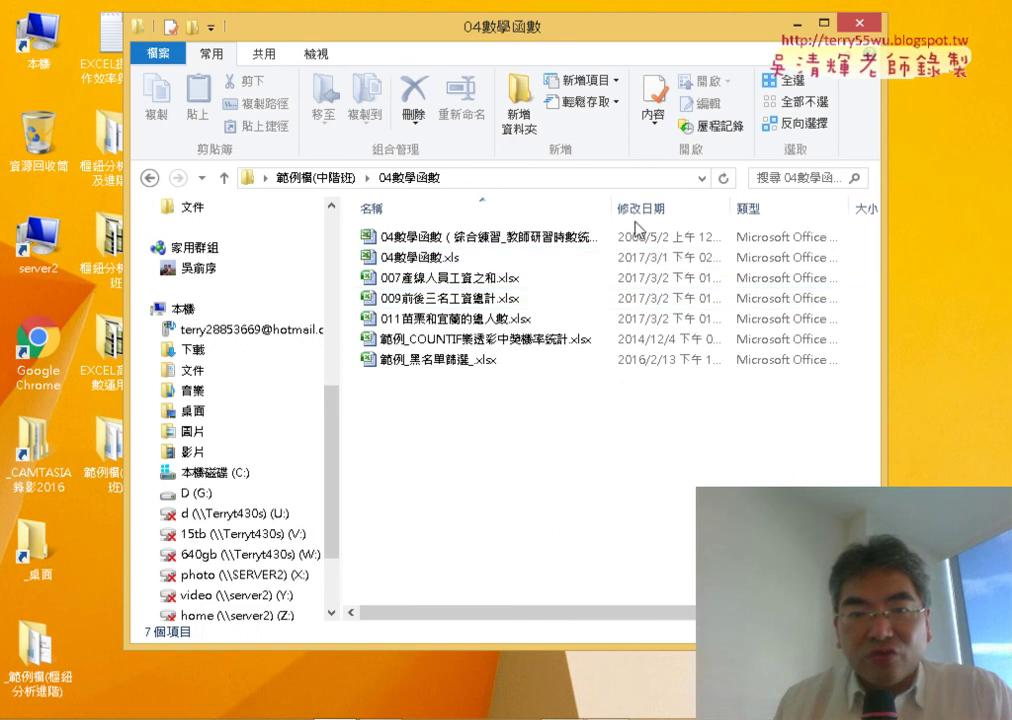
drag(612, 208, 722, 204)
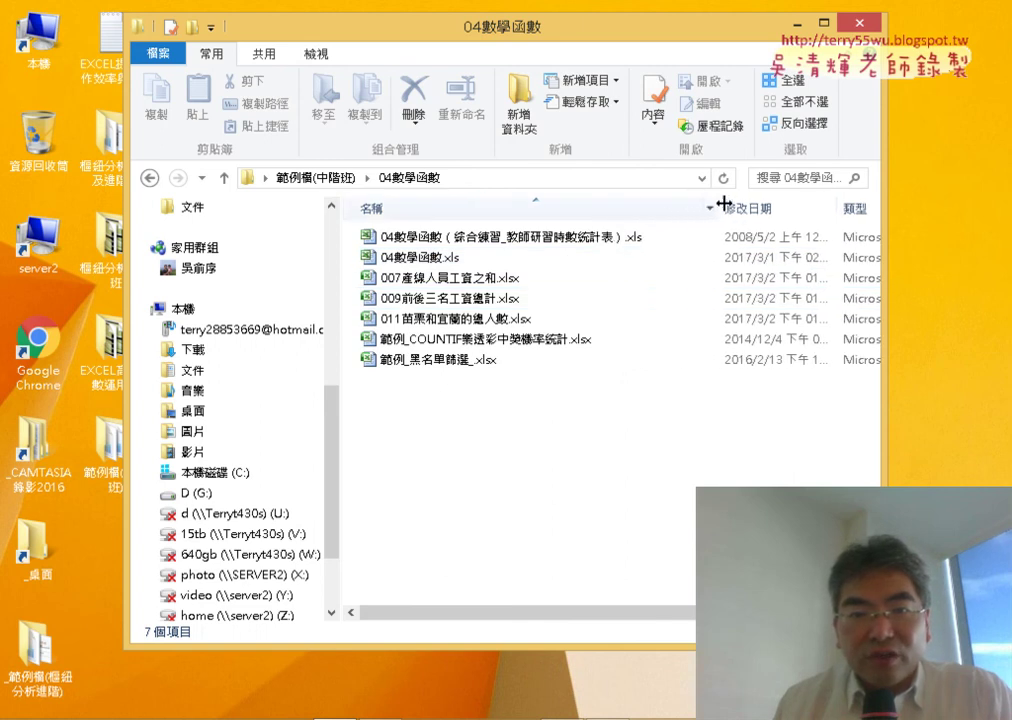
click(418, 259)
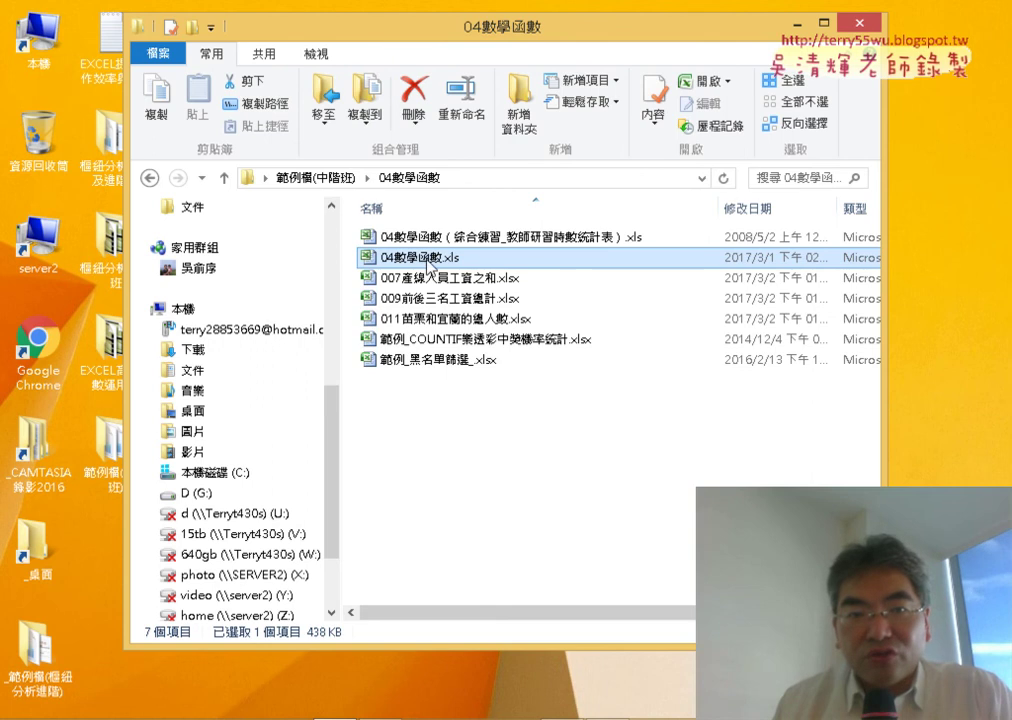
double_click(416, 260)
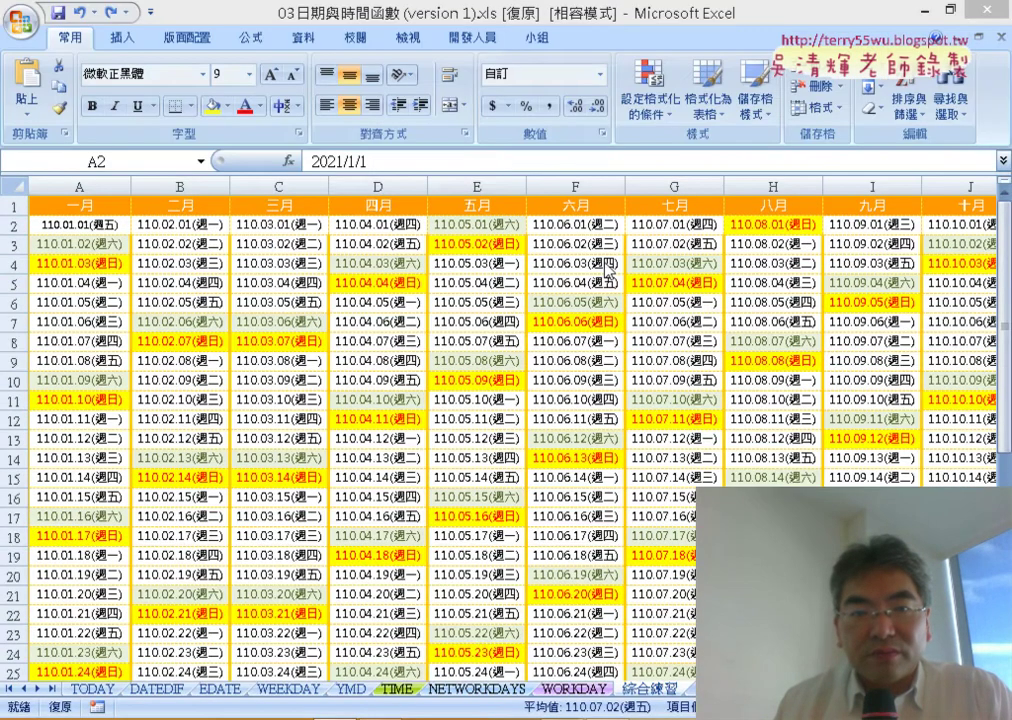
- Switch to the SUMIF sheet and select cell C8 for the sales bonus total
scroll(648, 311, down, 2)
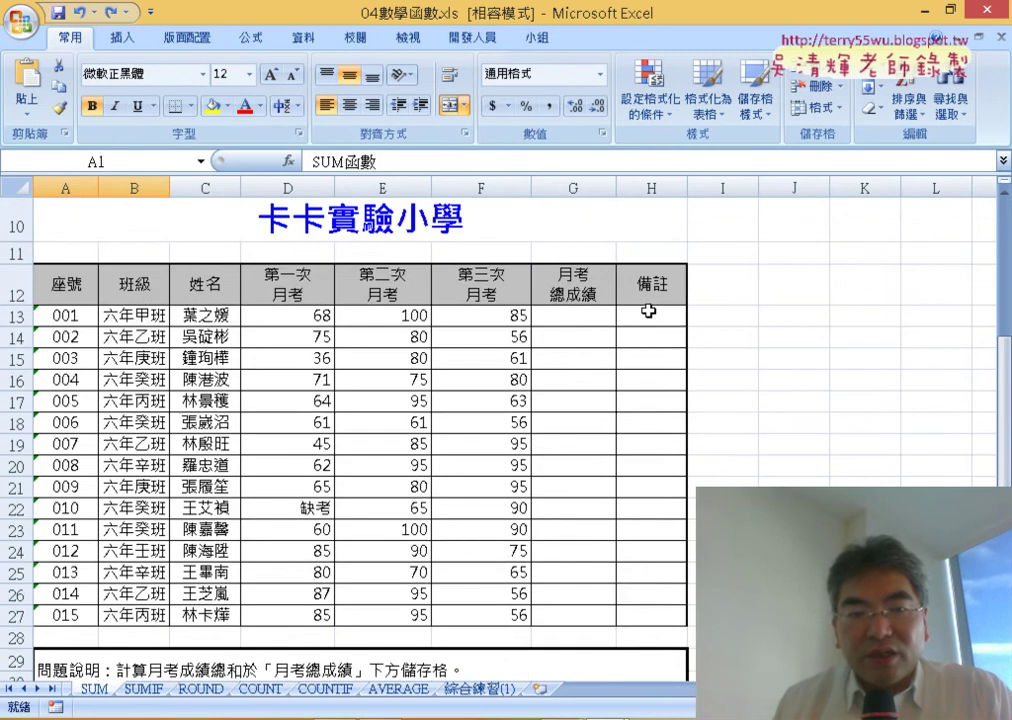
scroll(649, 311, down, 1)
scroll(648, 311, up, 1)
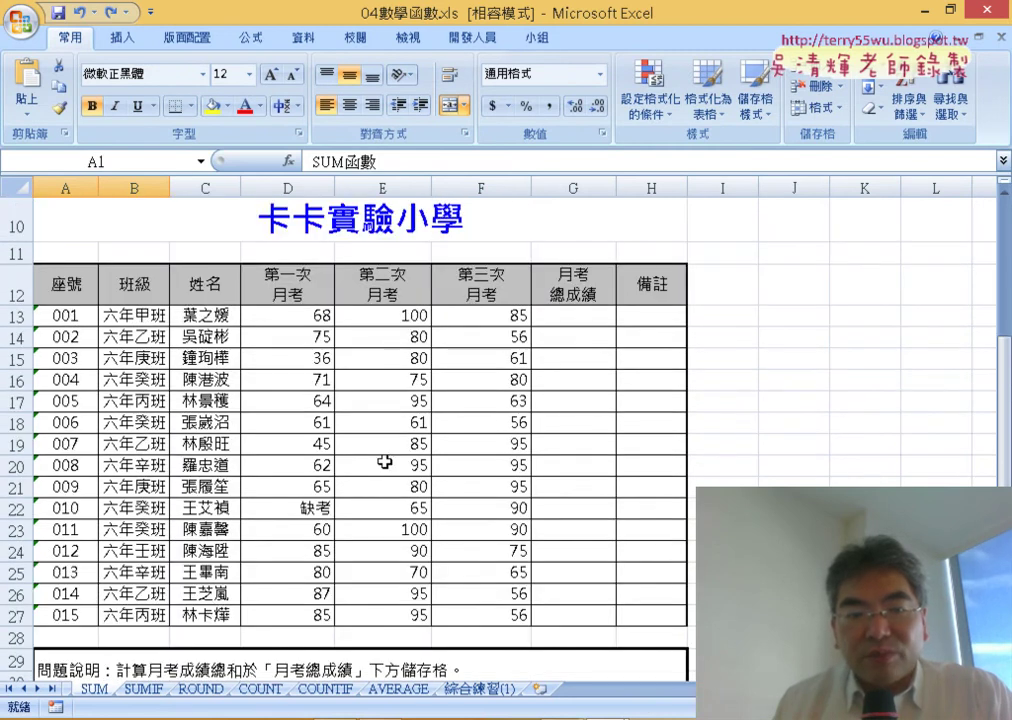
click(144, 690)
click(95, 690)
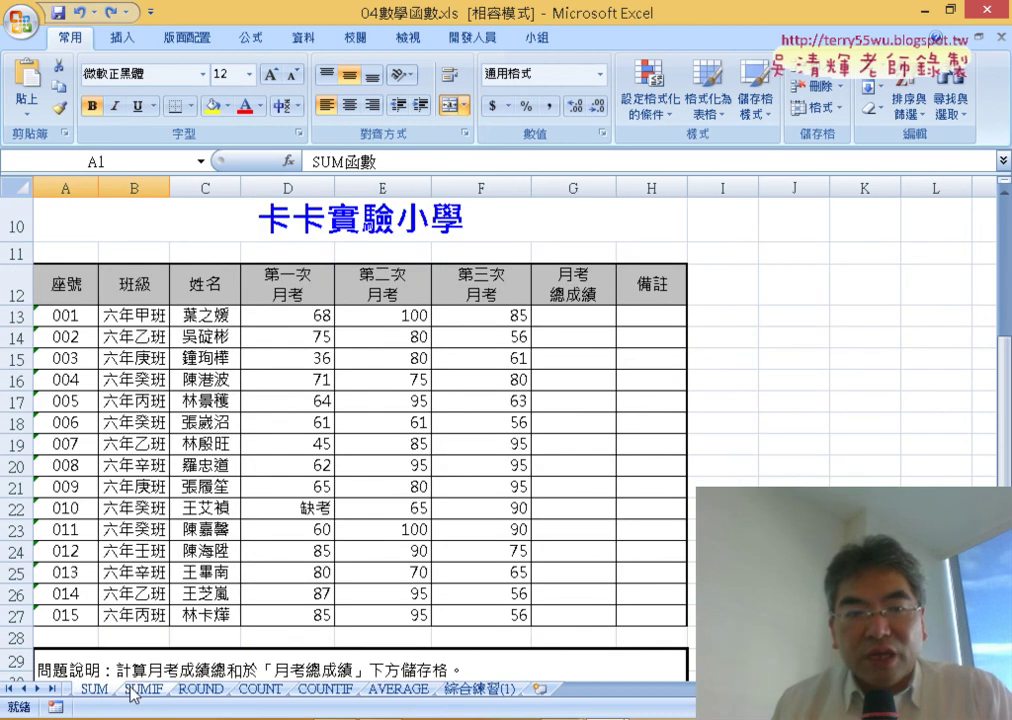
click(142, 690)
scroll(457, 575, up, 3)
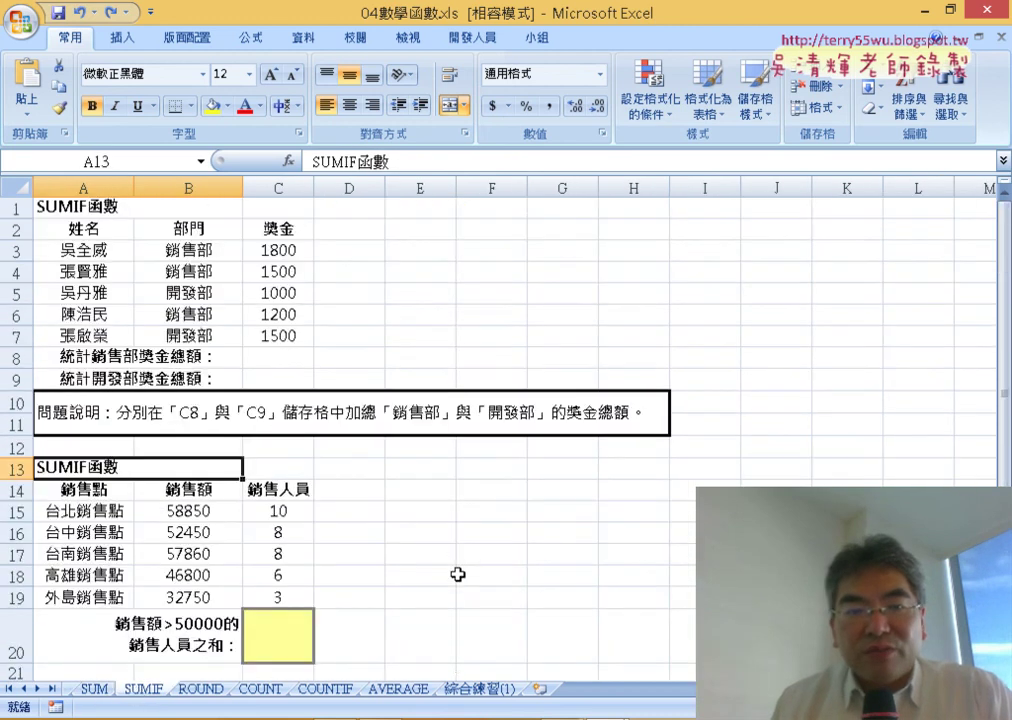
click(293, 356)
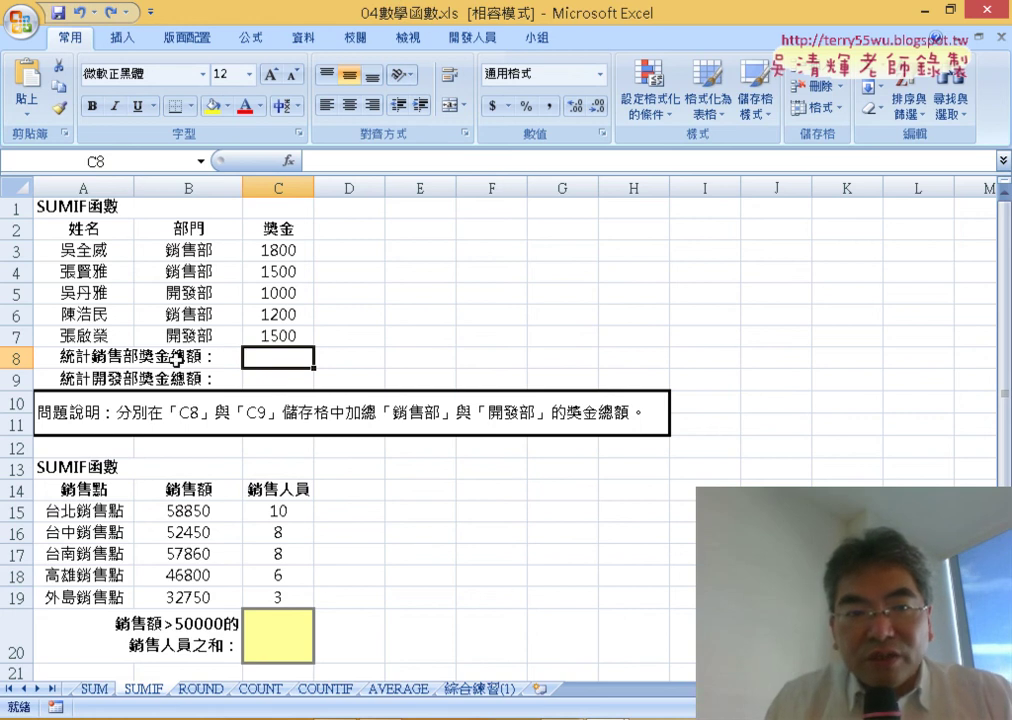
- Point out the departments in B3:B7 and the matching bonus amounts in C3:C7
drag(292, 251, 290, 336)
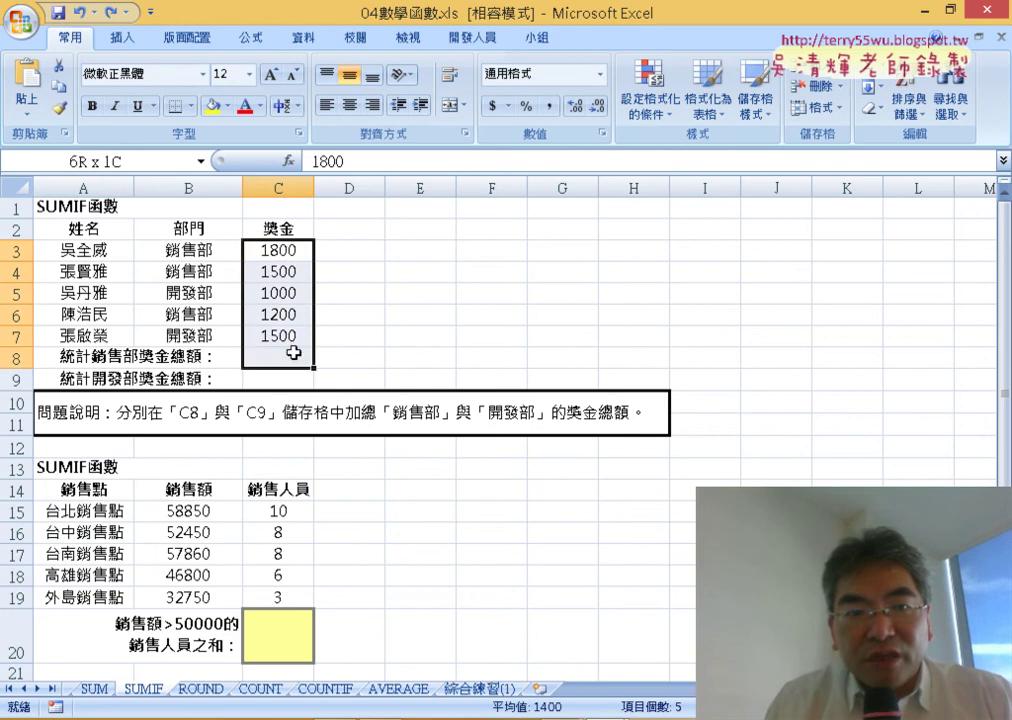
click(201, 253)
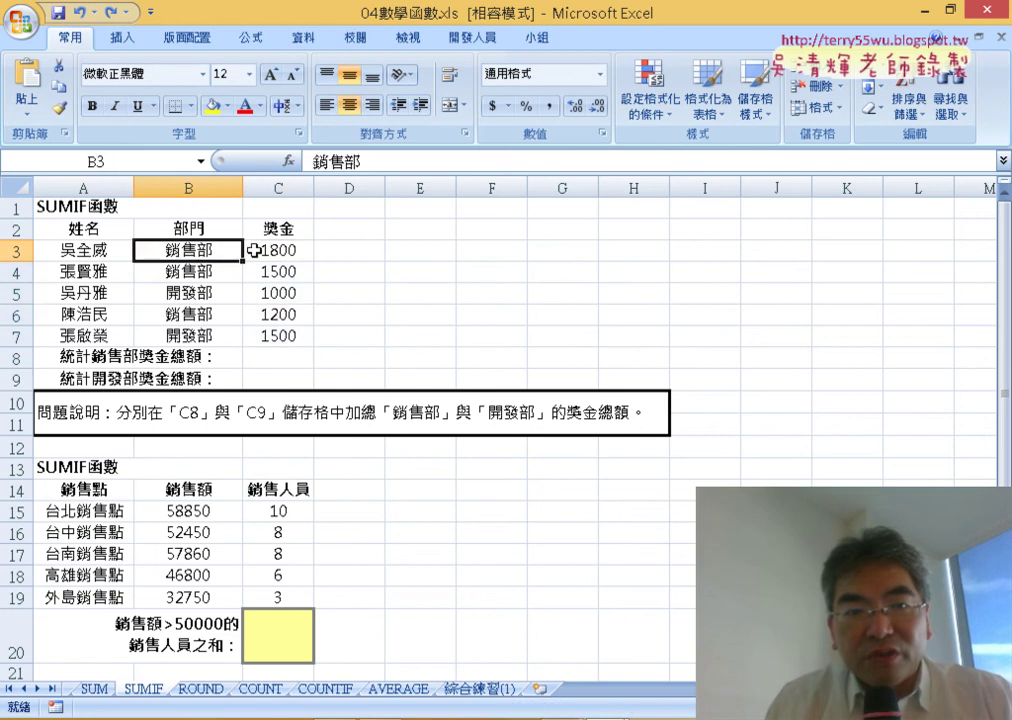
click(255, 250)
click(185, 253)
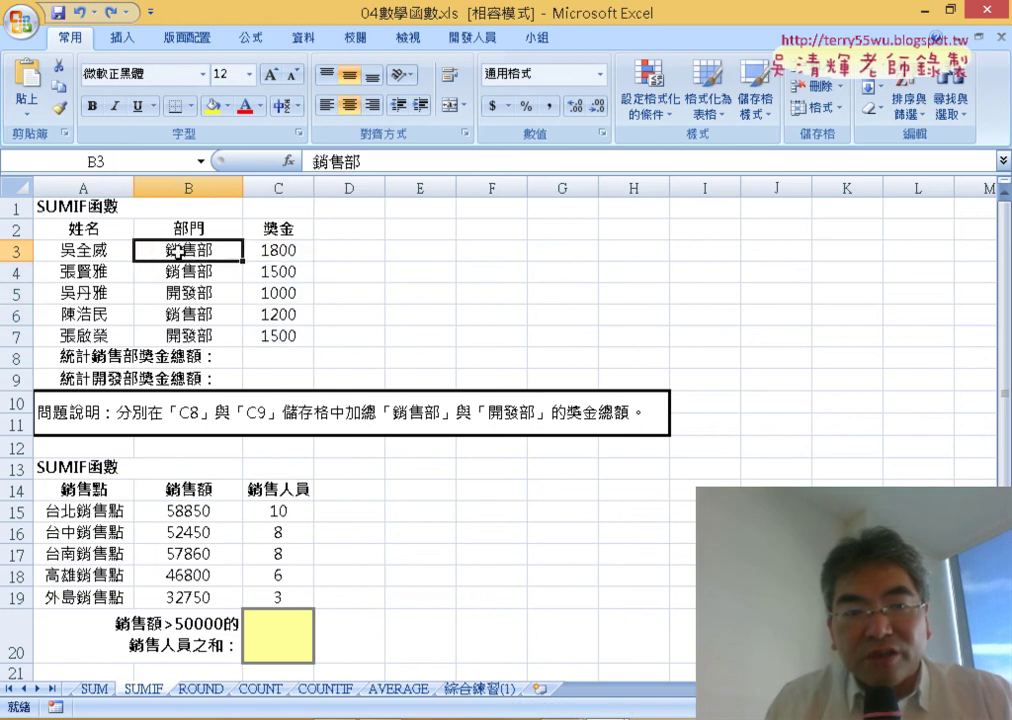
click(279, 250)
click(203, 252)
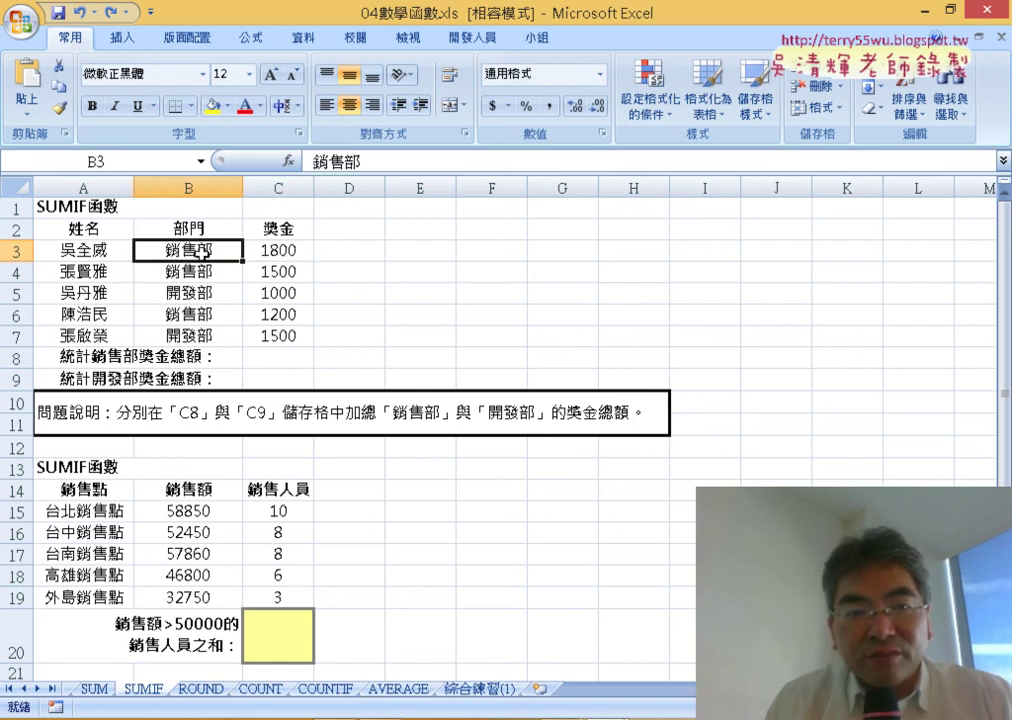
drag(203, 252, 203, 336)
drag(288, 250, 287, 334)
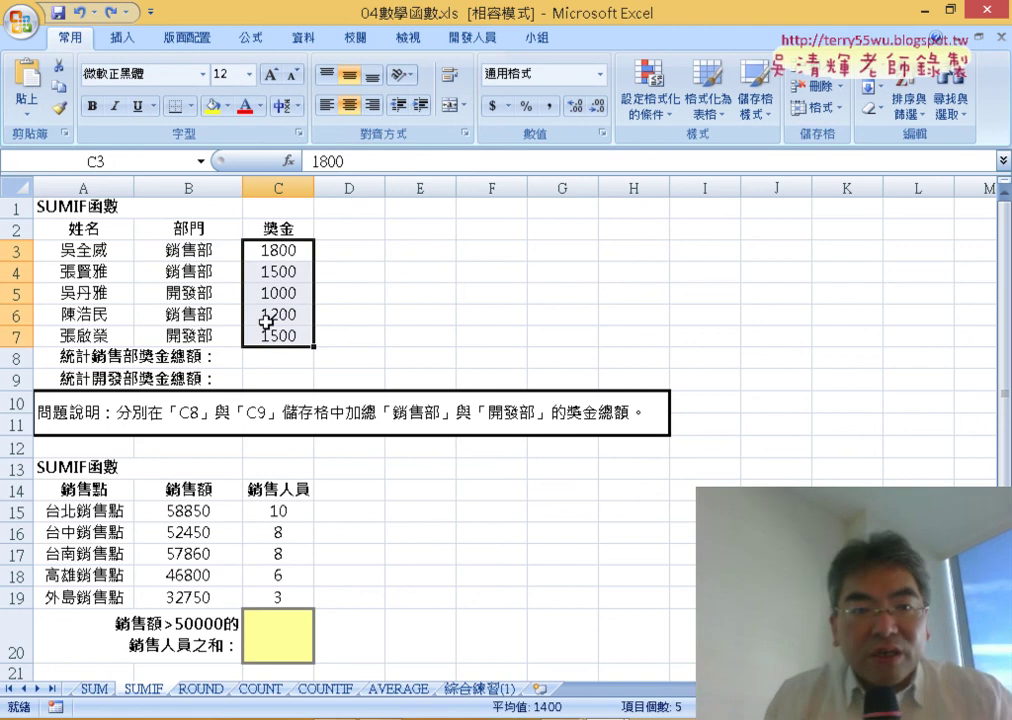
- Highlight 銷售部 in the row 8 label, then start inserting a function into C8
click(279, 356)
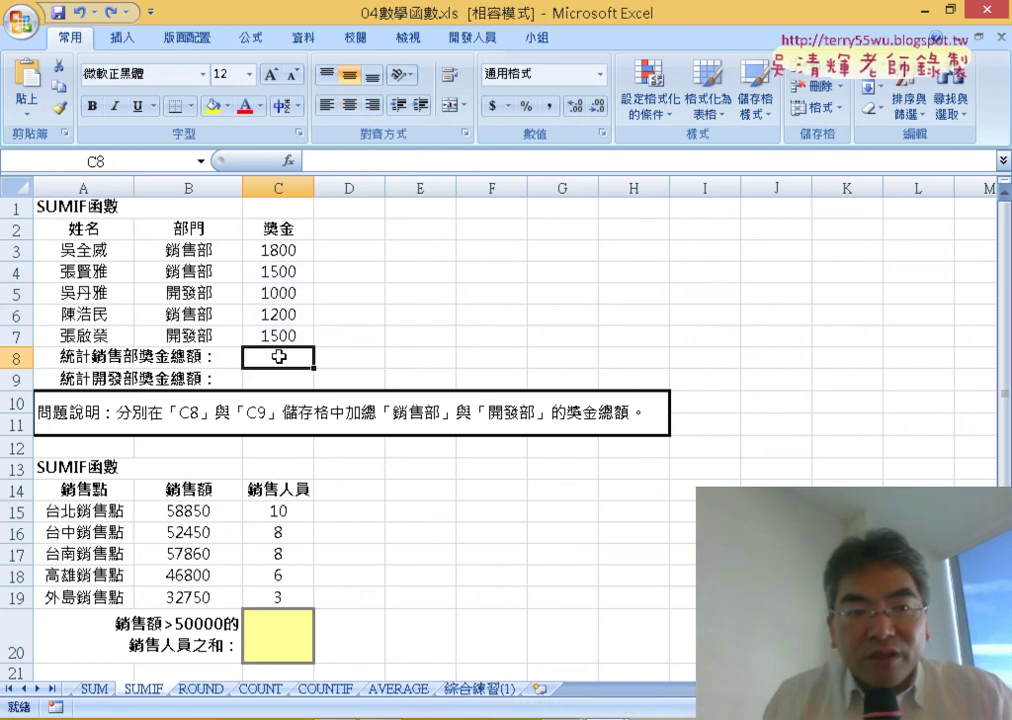
click(130, 354)
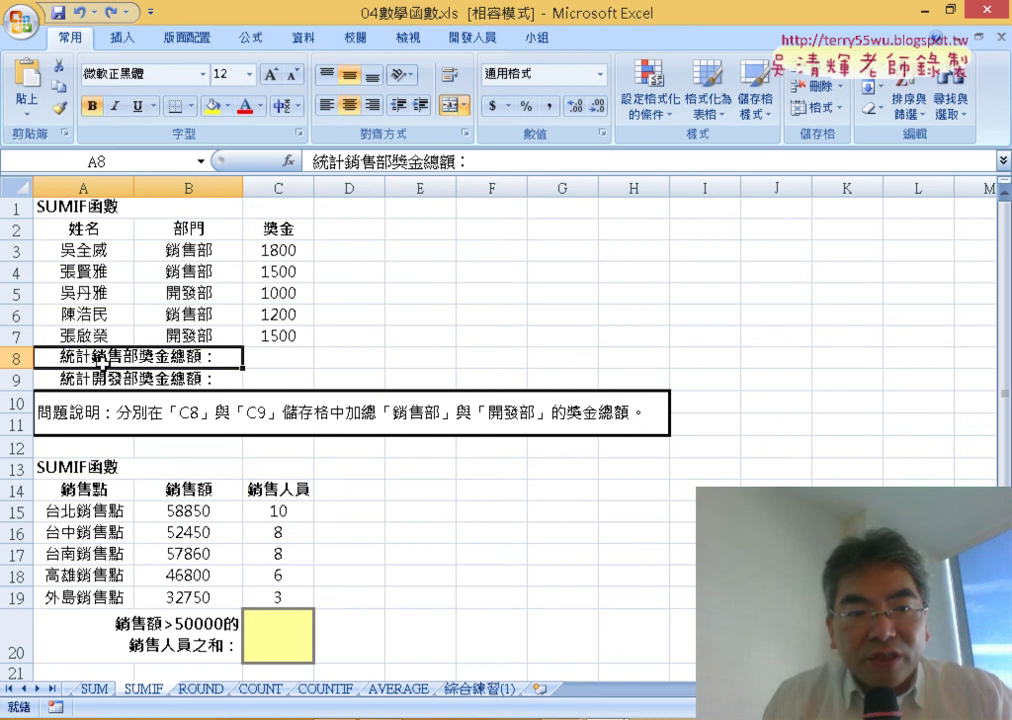
double_click(101, 360)
drag(92, 357, 138, 357)
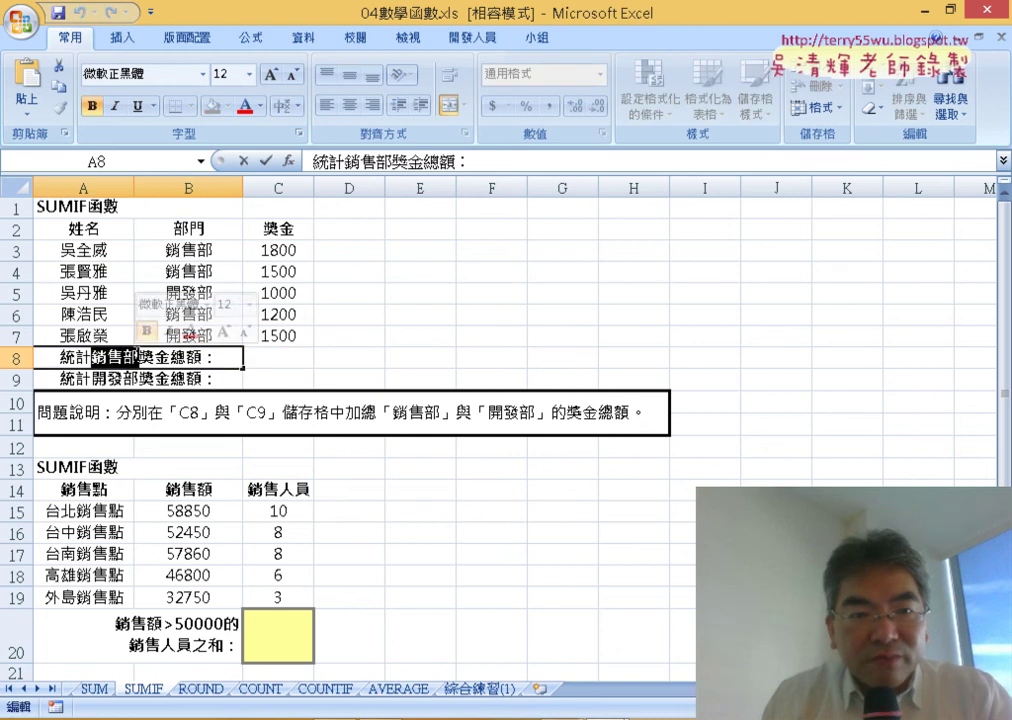
click(271, 359)
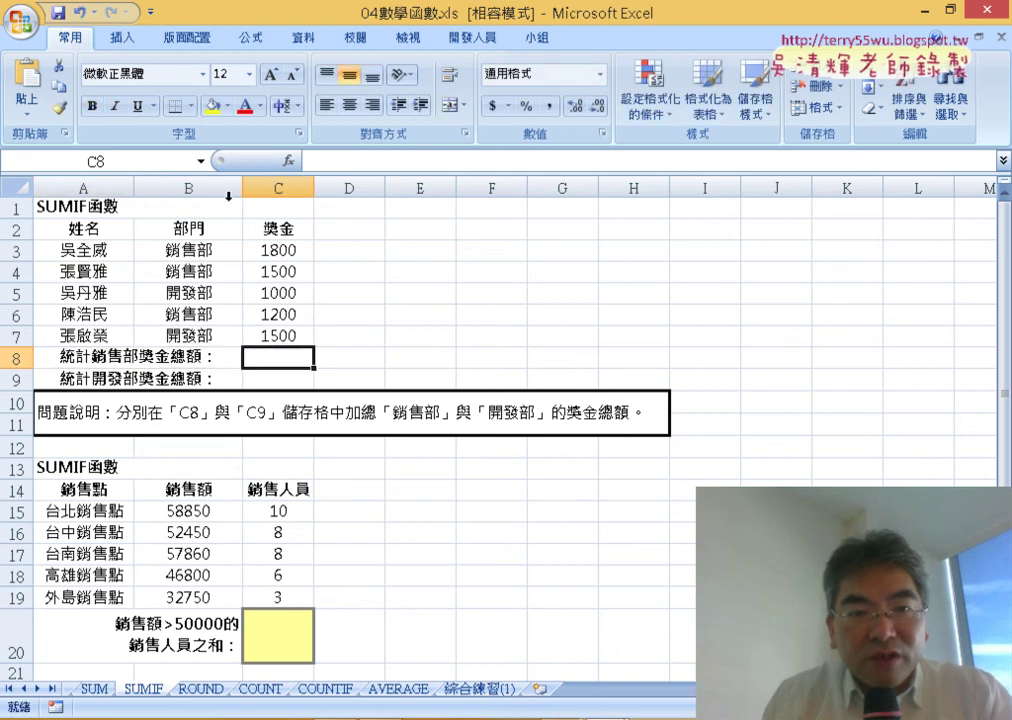
click(287, 161)
- Choose SUMIF from the 數學與三角函數 category and confirm it for C8
drag(400, 181, 617, 46)
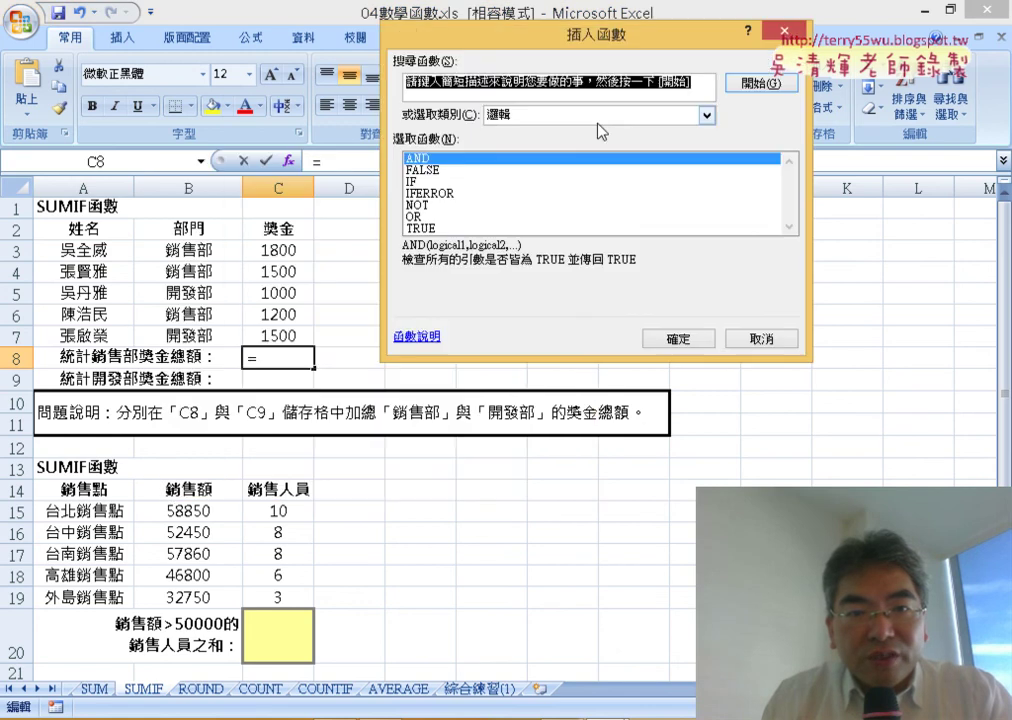
click(593, 116)
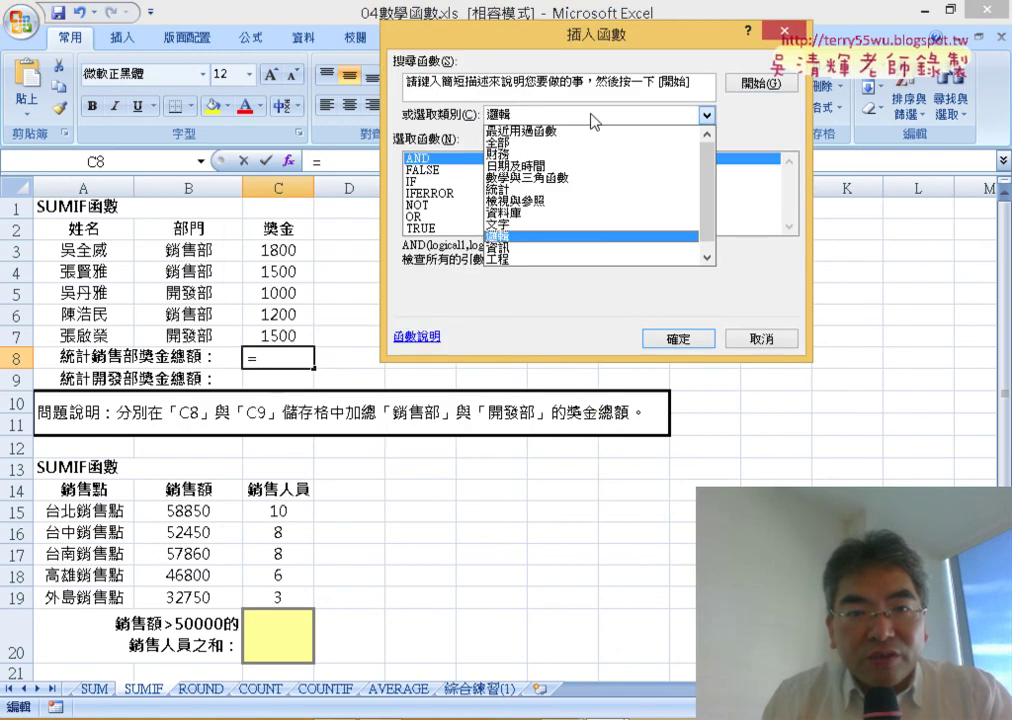
click(603, 178)
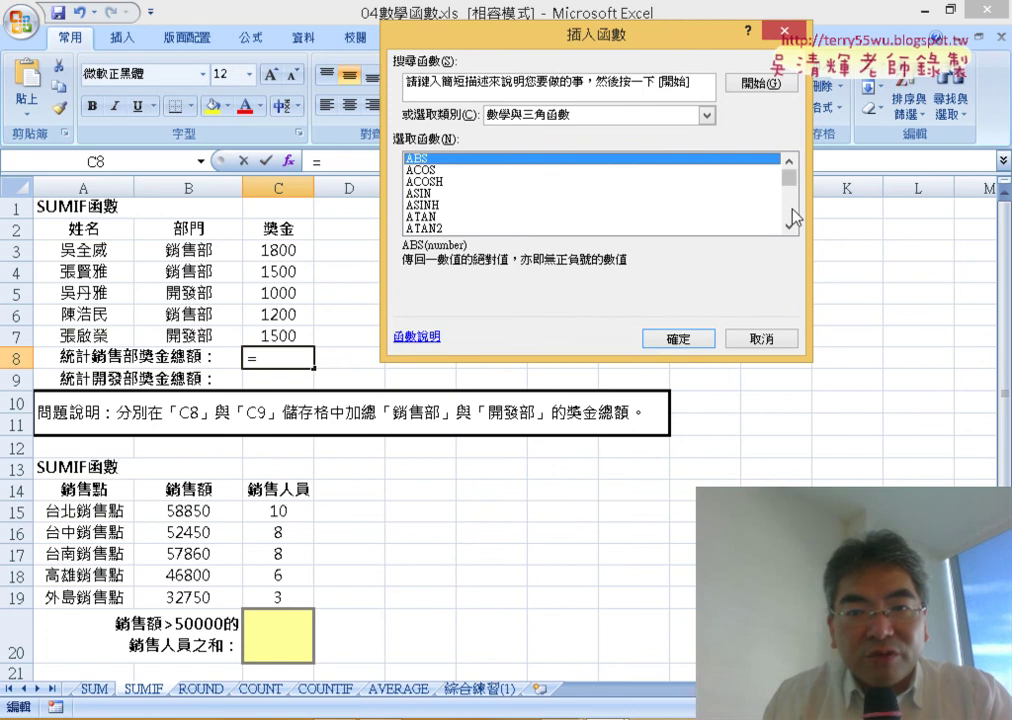
scroll(793, 218, down, 4)
scroll(795, 212, down, 8)
scroll(789, 203, down, 6)
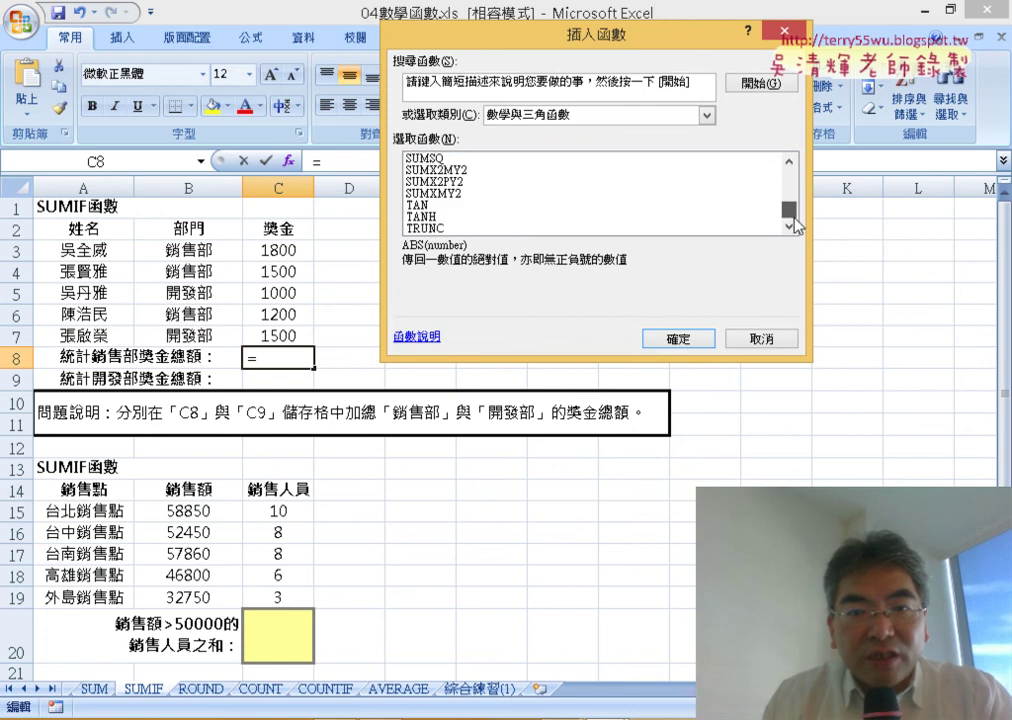
scroll(789, 173, up, 2)
scroll(440, 200, up, 1)
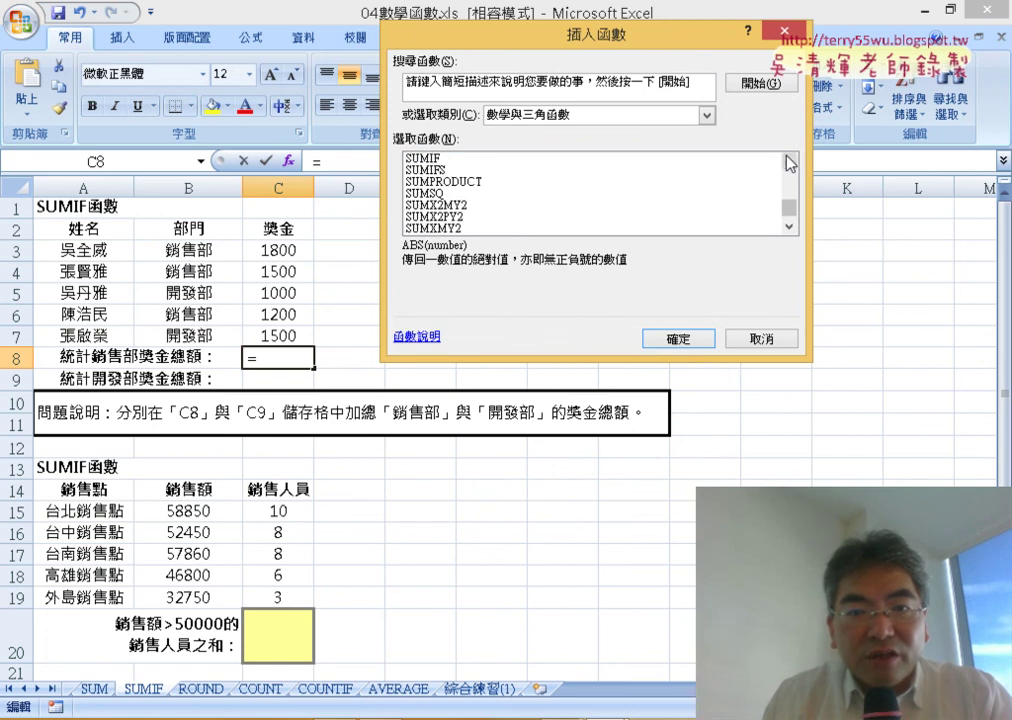
scroll(440, 200, up, 1)
click(443, 171)
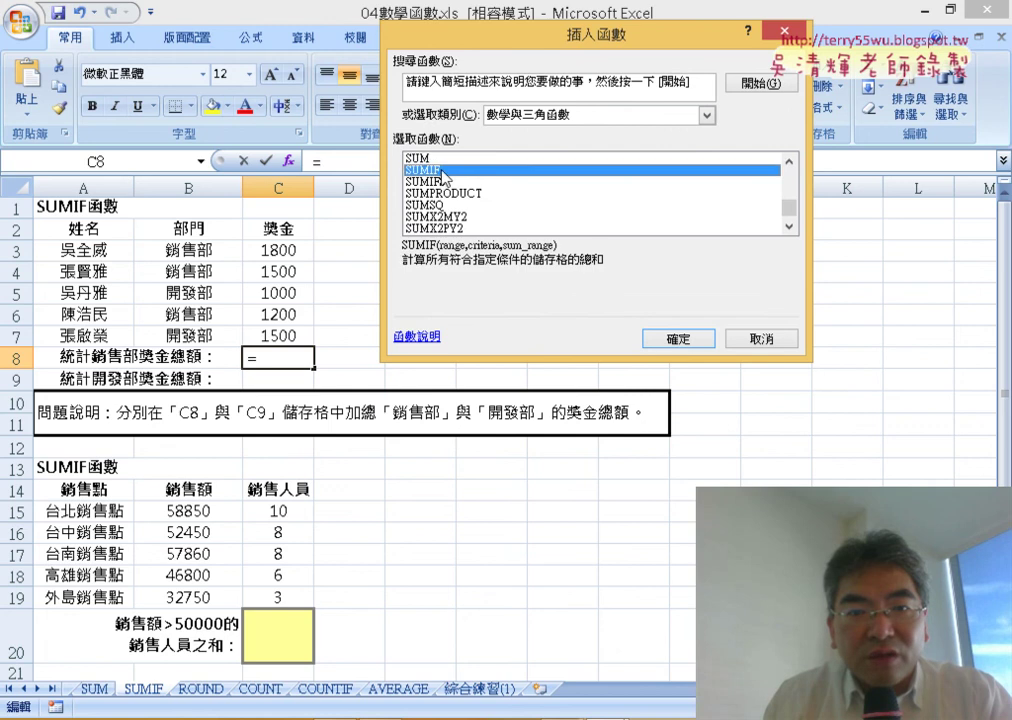
click(679, 340)
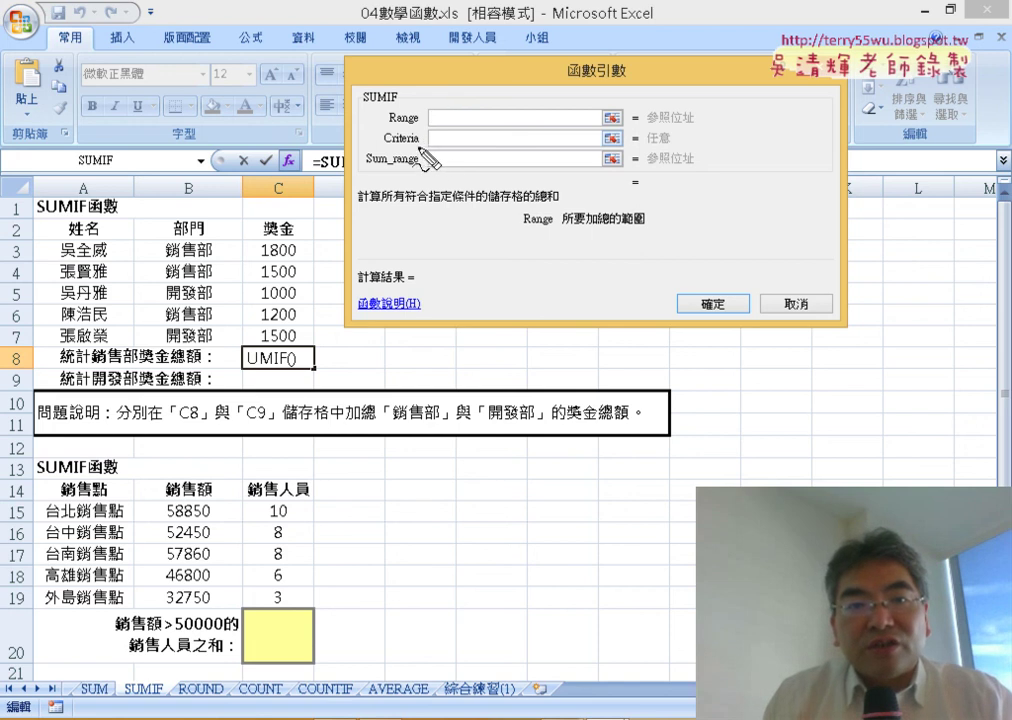
- Set SUMIF's Range to B3:B7 and its Criteria to 銷售部
mouse_move(420, 145)
mouse_down()
mouse_move(390, 151)
mouse_move(425, 153)
mouse_up()
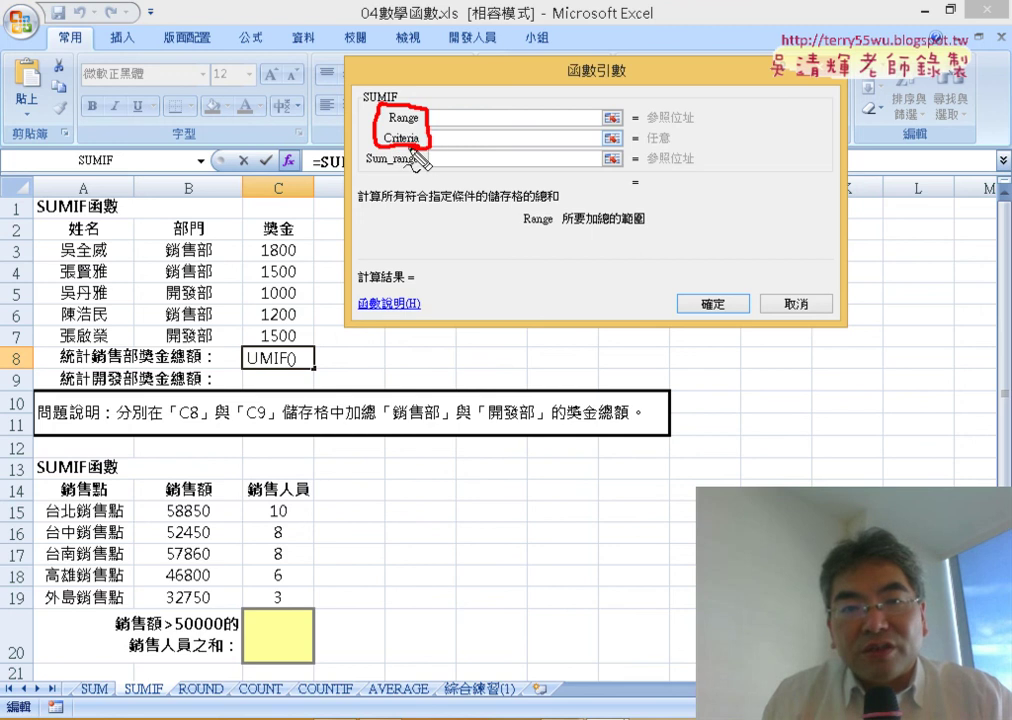
drag(420, 168, 374, 171)
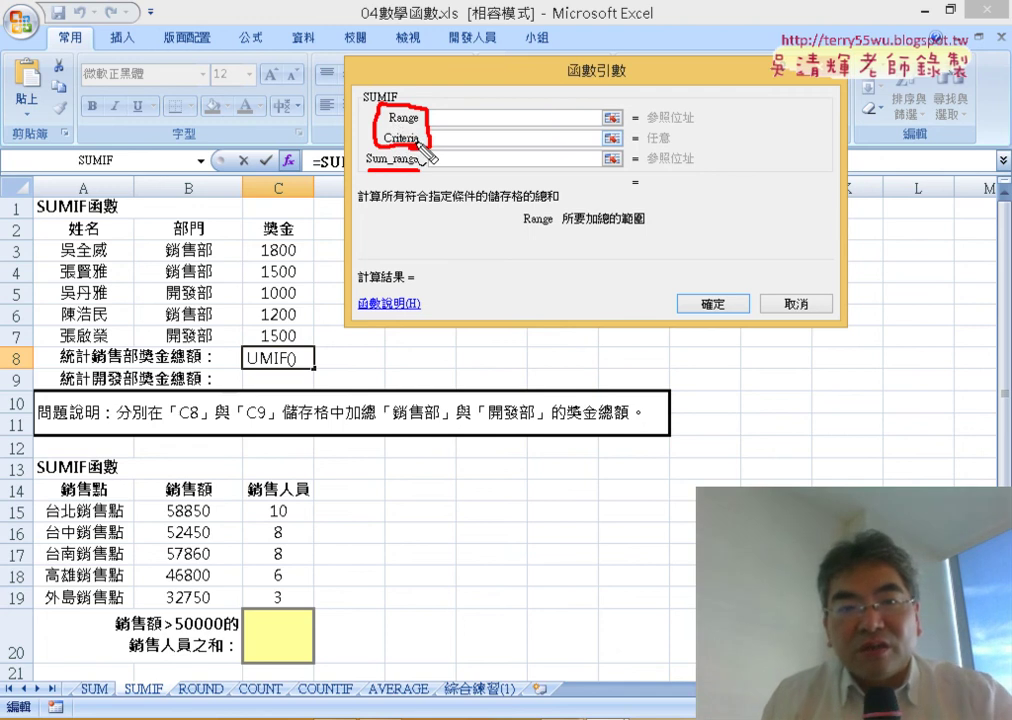
key(Escape)
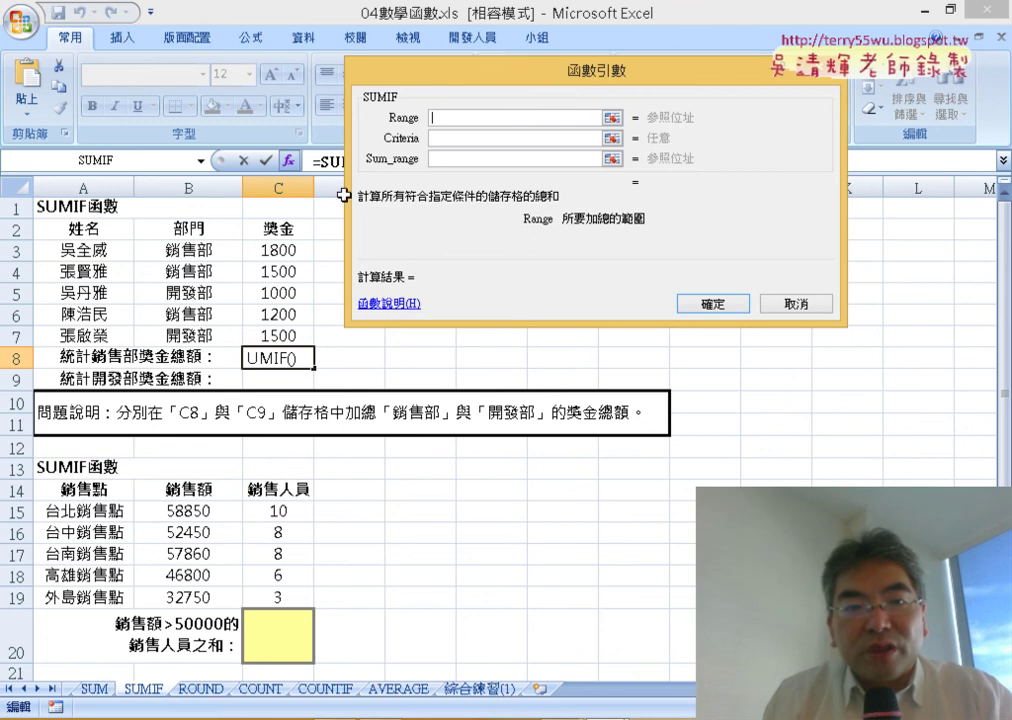
drag(212, 250, 210, 336)
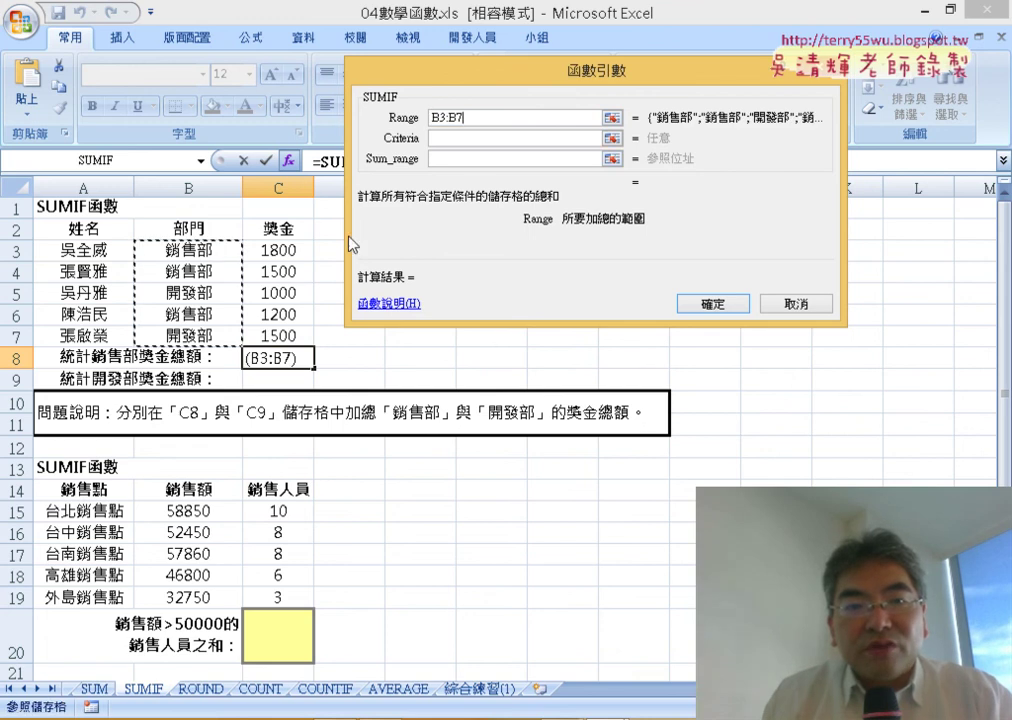
click(476, 140)
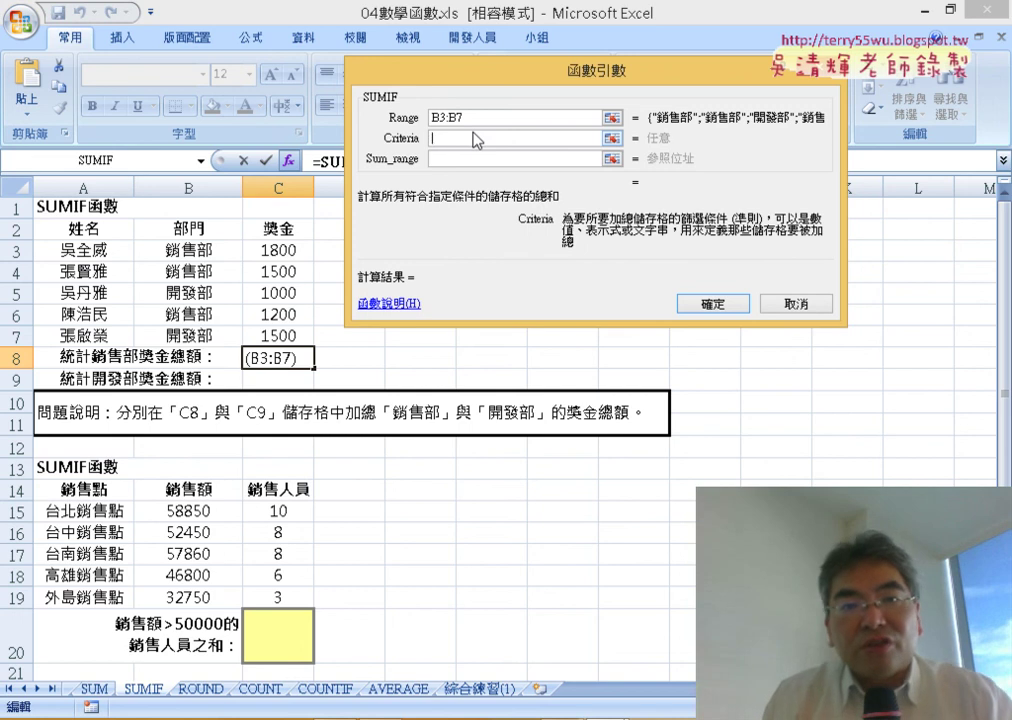
text(銷售部)
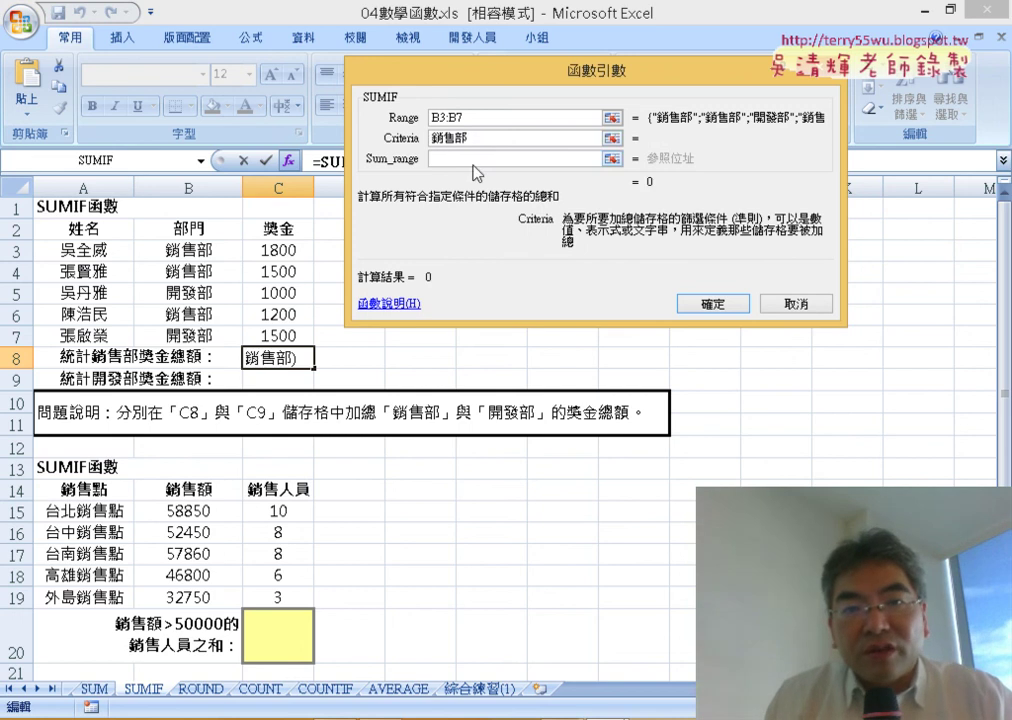
click(474, 163)
- Set Sum_range to C3:C7 and confirm the formula, giving 4500 in C8
drag(488, 134, 432, 137)
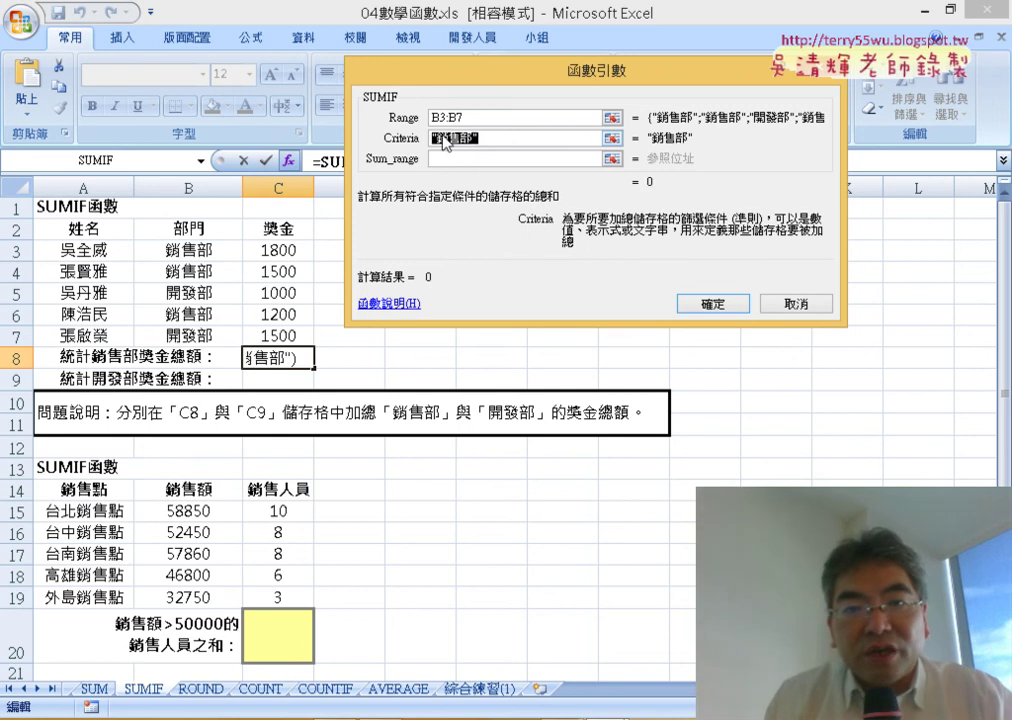
click(489, 138)
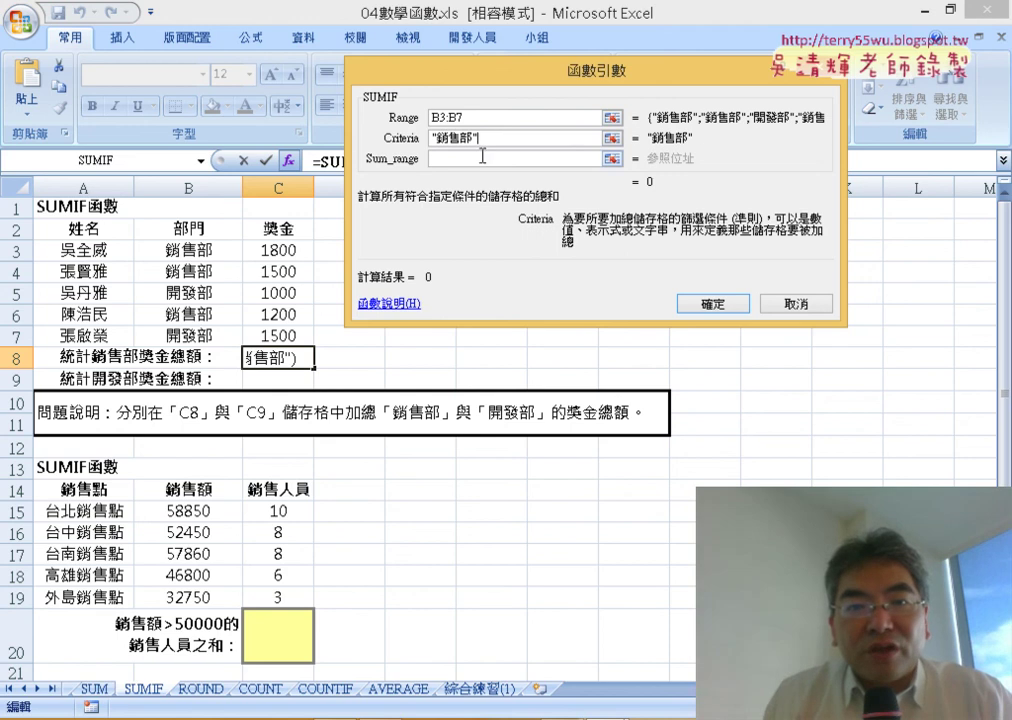
drag(652, 77, 723, 78)
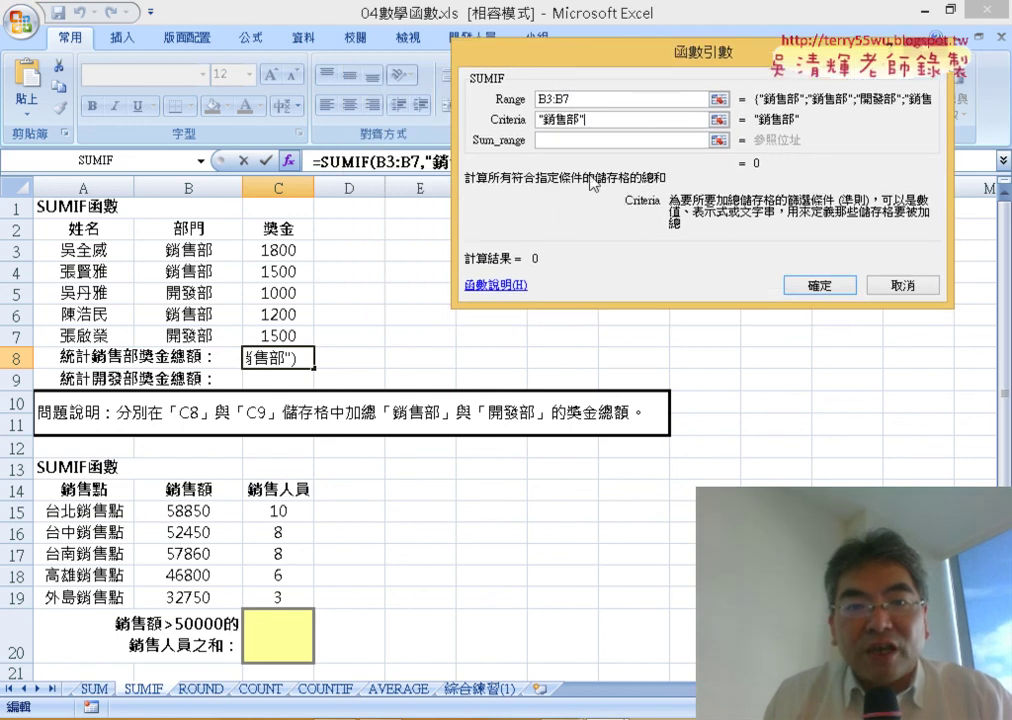
click(576, 141)
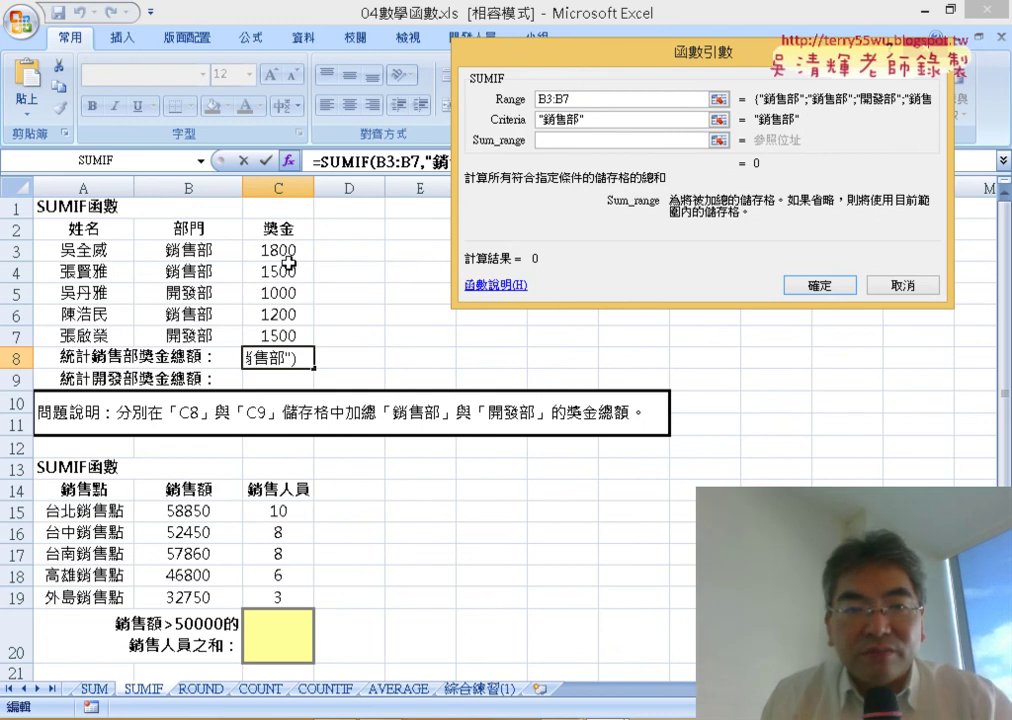
drag(285, 252, 305, 333)
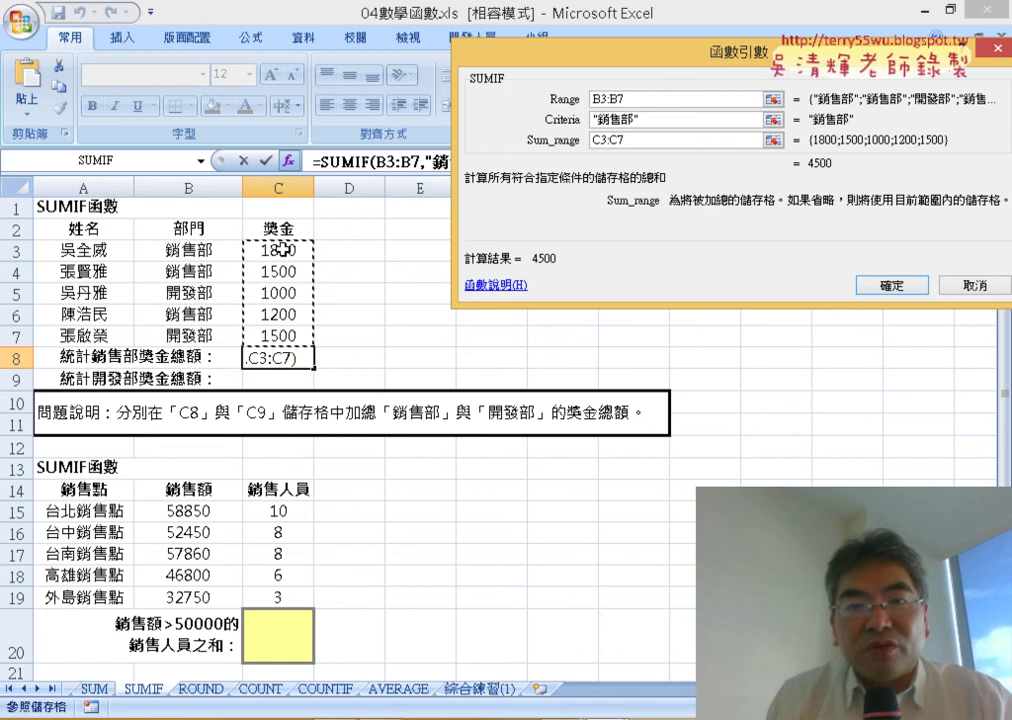
click(889, 286)
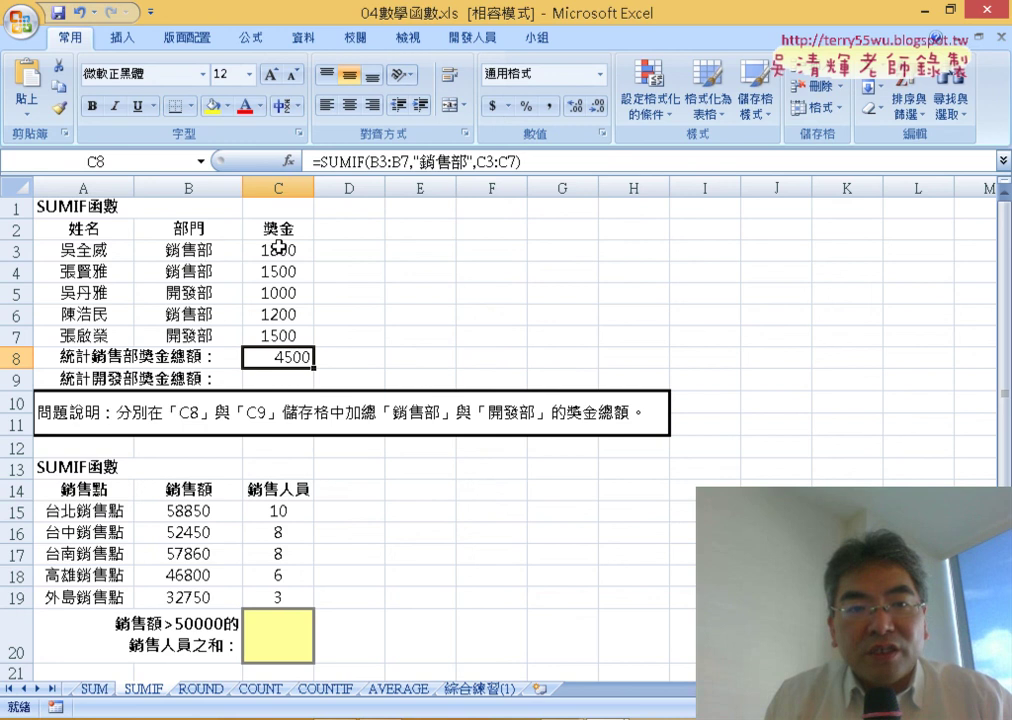
- Check the 銷售部 bonuses in C3, C4 and C6 against C8's total
click(287, 250)
click(288, 271)
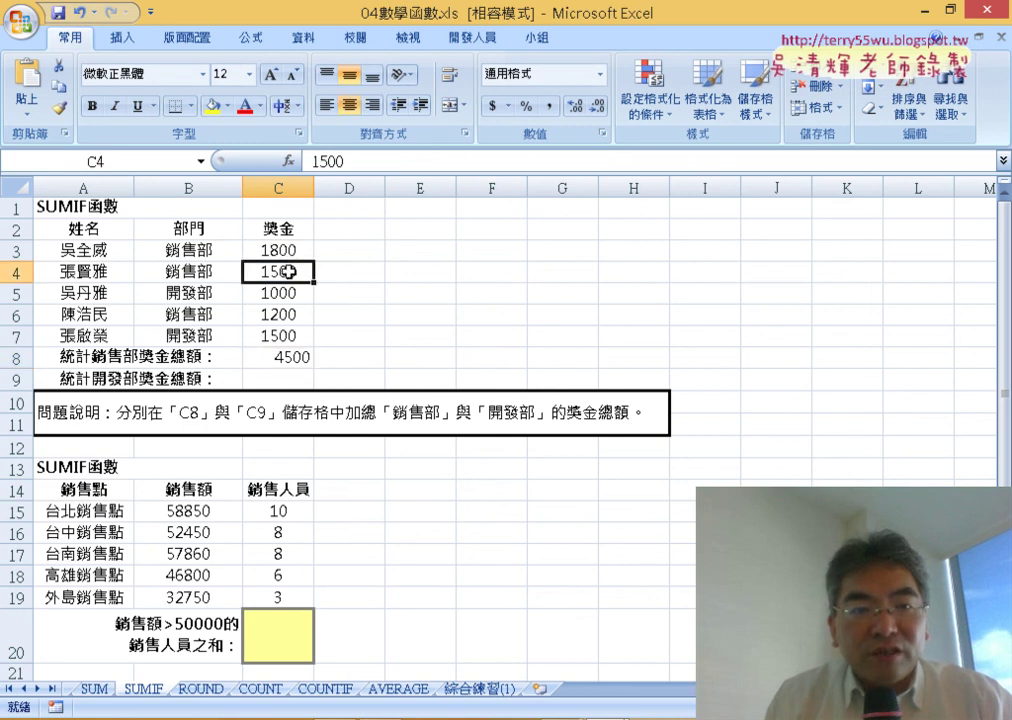
click(290, 316)
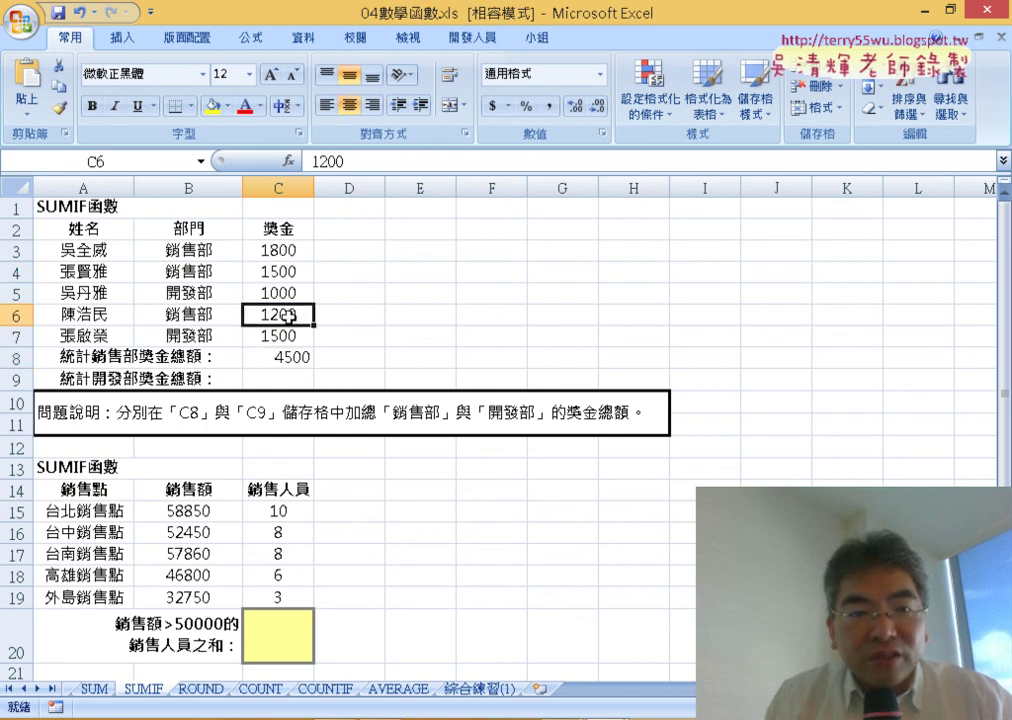
click(300, 357)
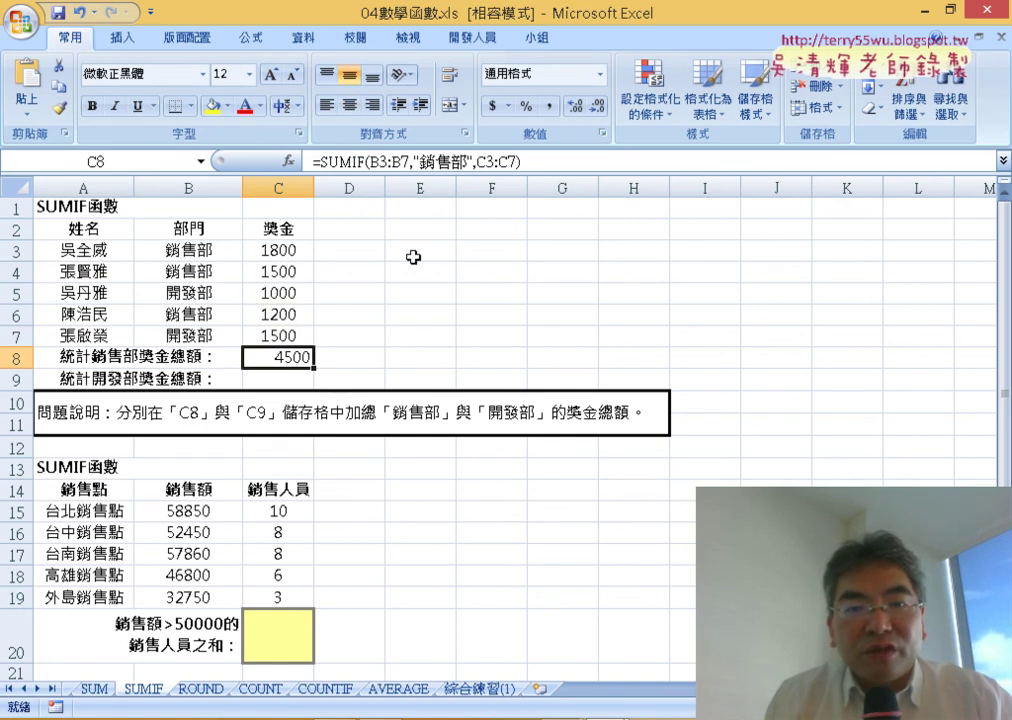
- Review C8's SUMIF references in the formula bar and cancel a first edit of C9
click(532, 162)
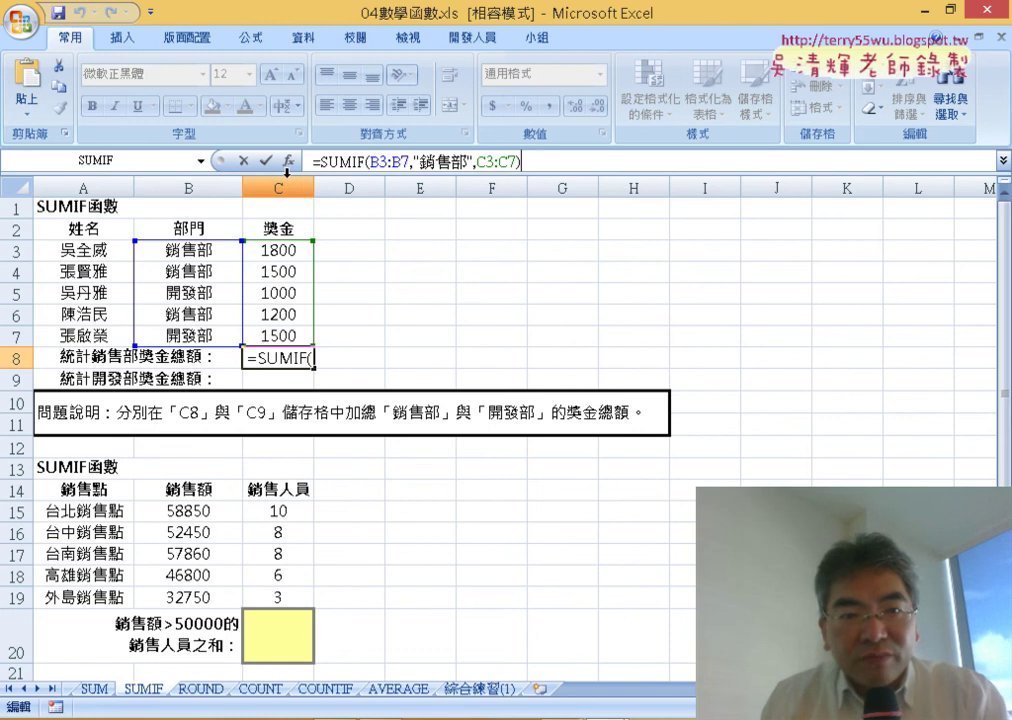
click(265, 160)
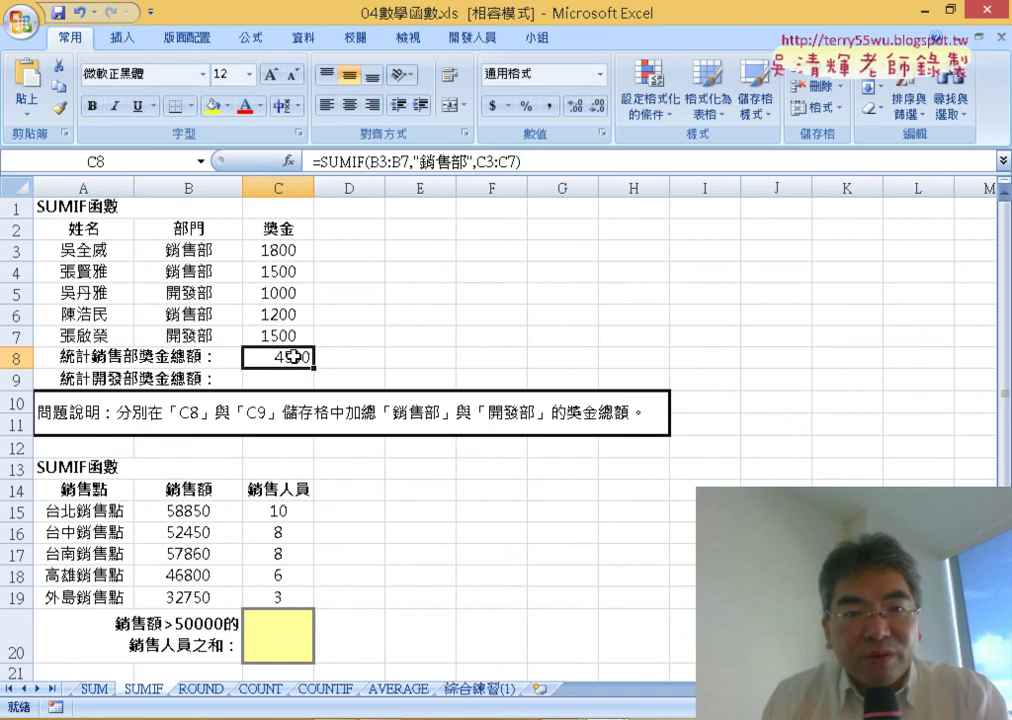
click(295, 383)
click(351, 163)
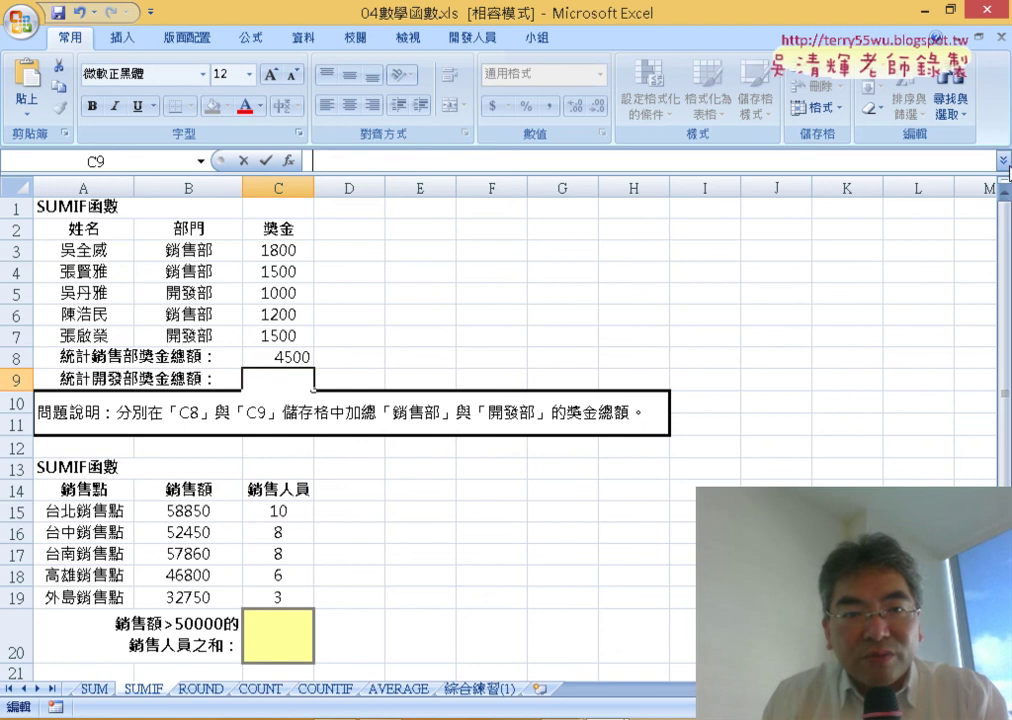
click(1004, 162)
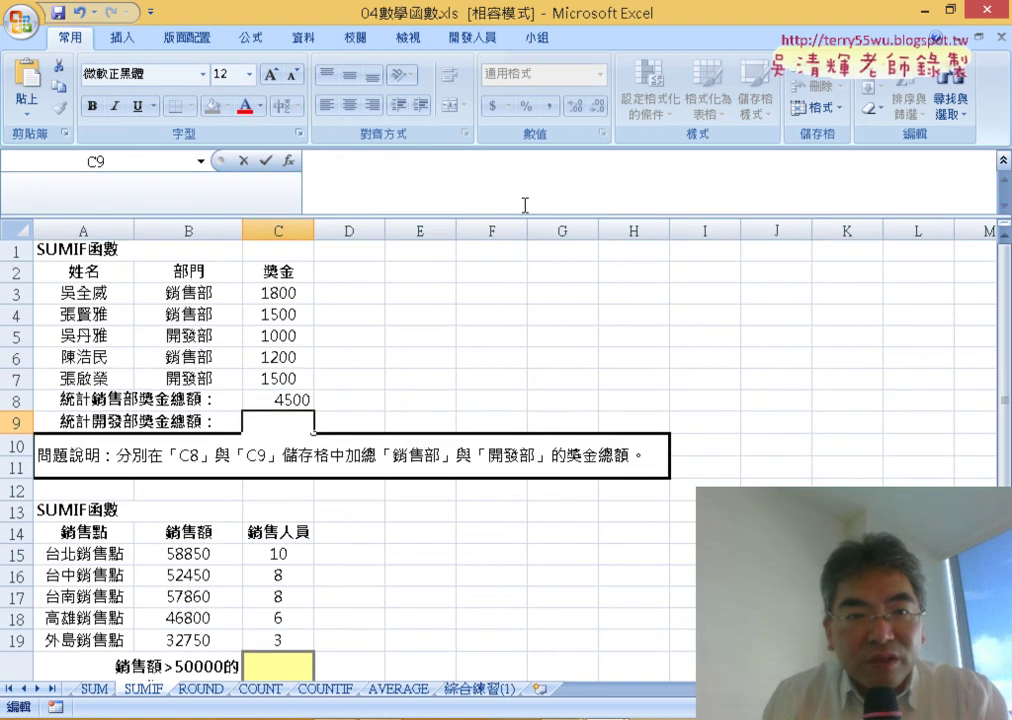
key(Escape)
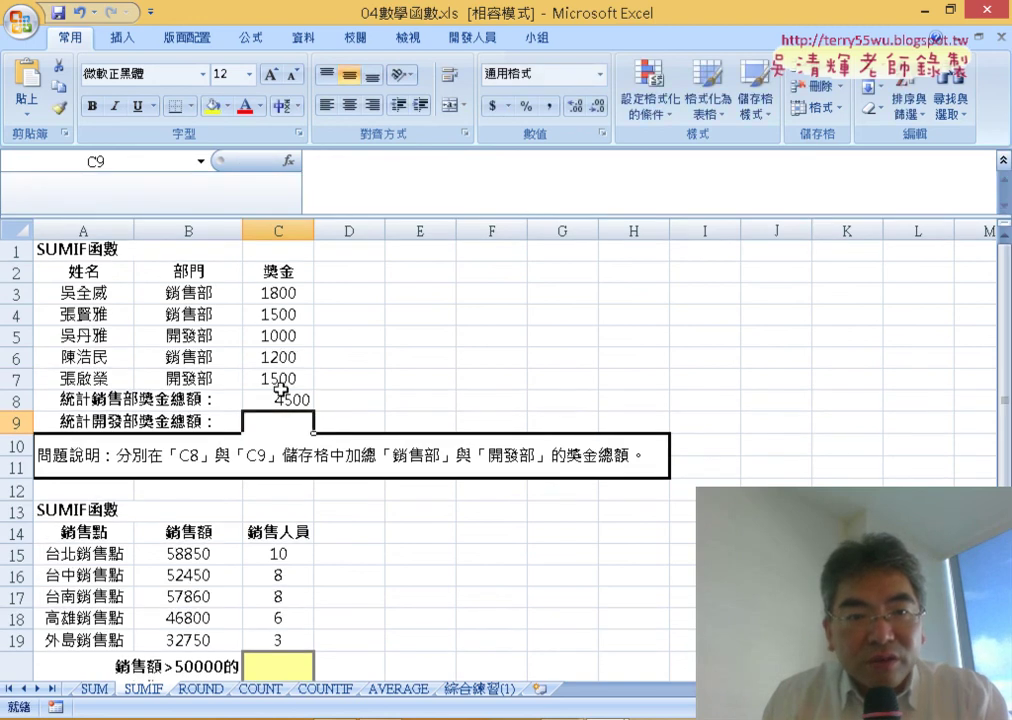
- Copy C8's formula text and paste it into C9's formula bar
click(281, 398)
drag(450, 201, 172, 170)
key(ctrl+c)
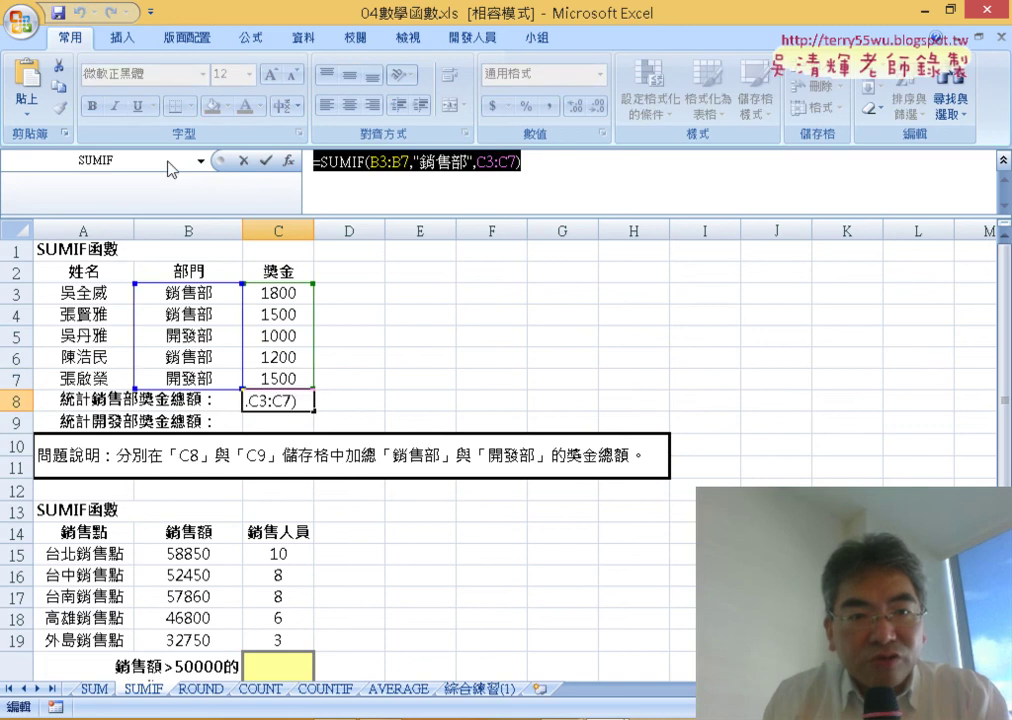
click(305, 418)
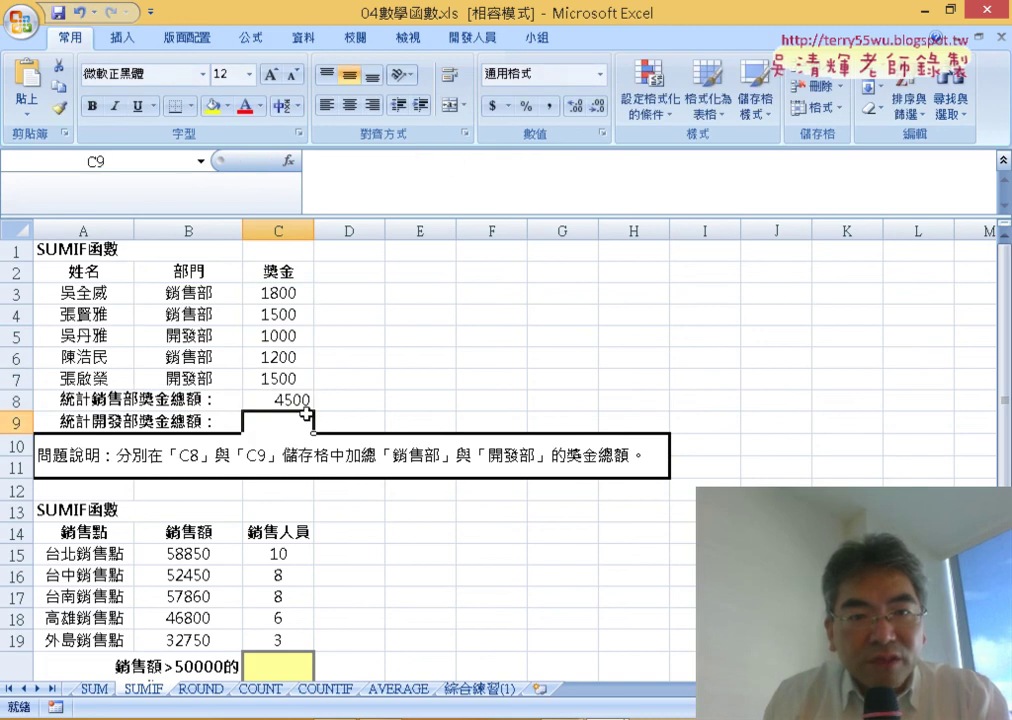
click(377, 163)
key(ctrl+v)
- Change the criterion 銷售部 to 開發部 and confirm, giving 2500 in C9
drag(948, 214, 948, 162)
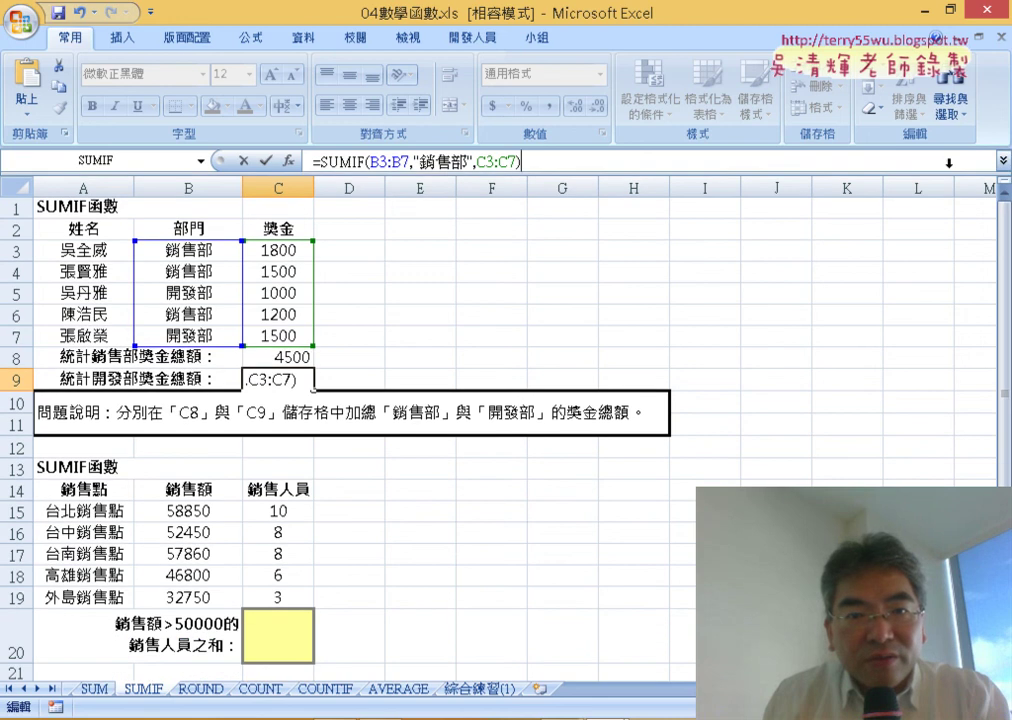
drag(420, 161, 455, 161)
text(ㄎ)
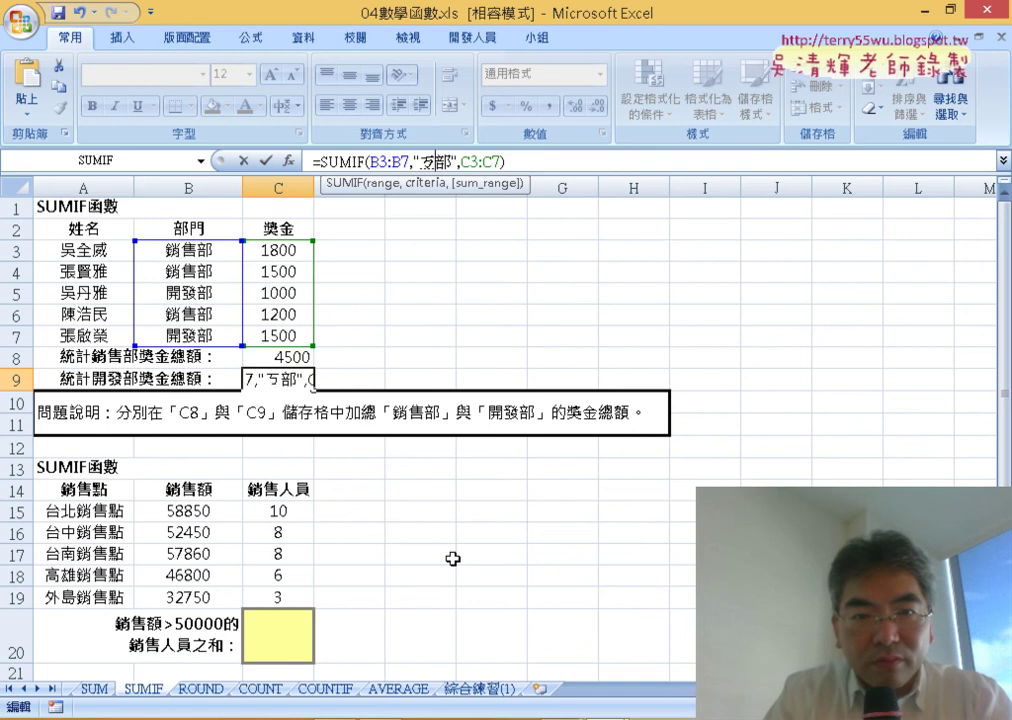
text(開ㄈㄚ)
key(space)
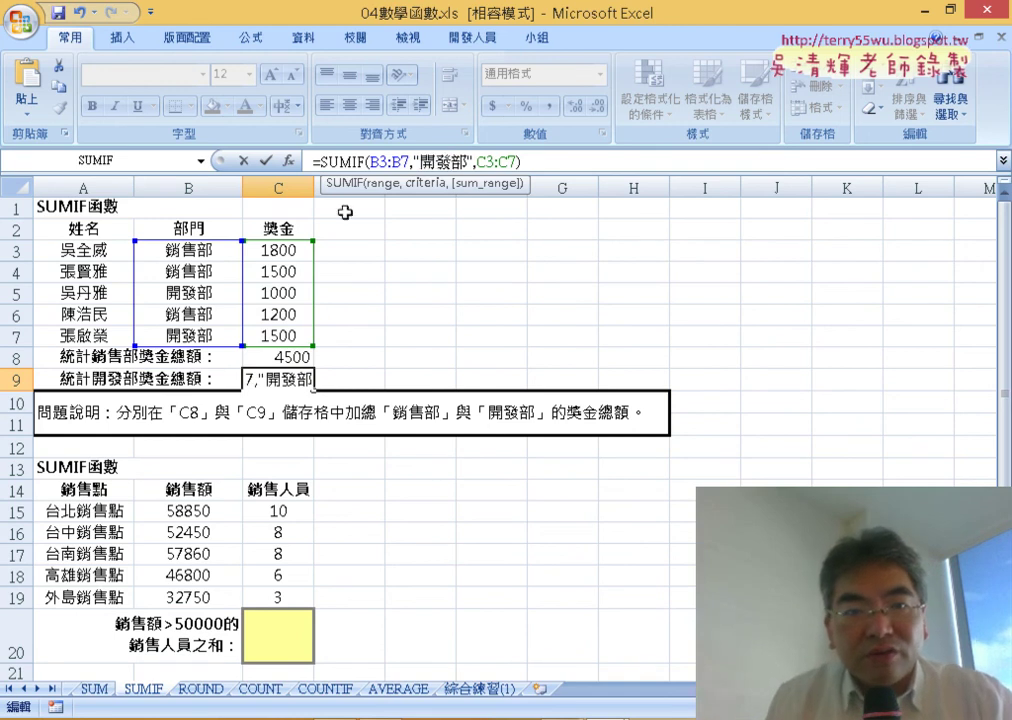
click(266, 160)
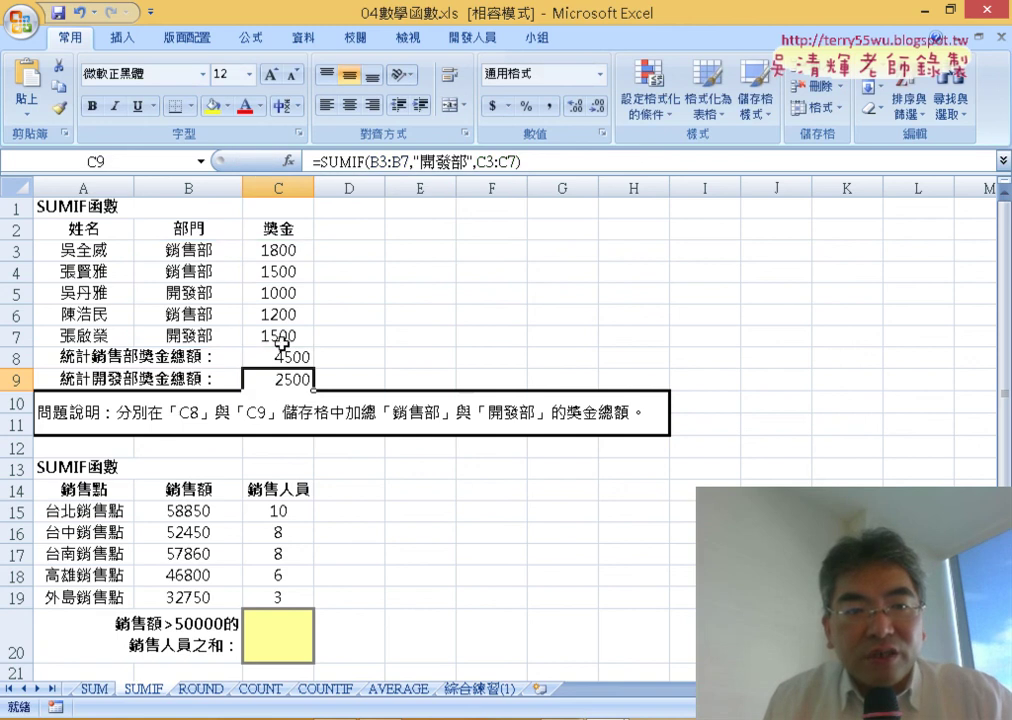
click(263, 292)
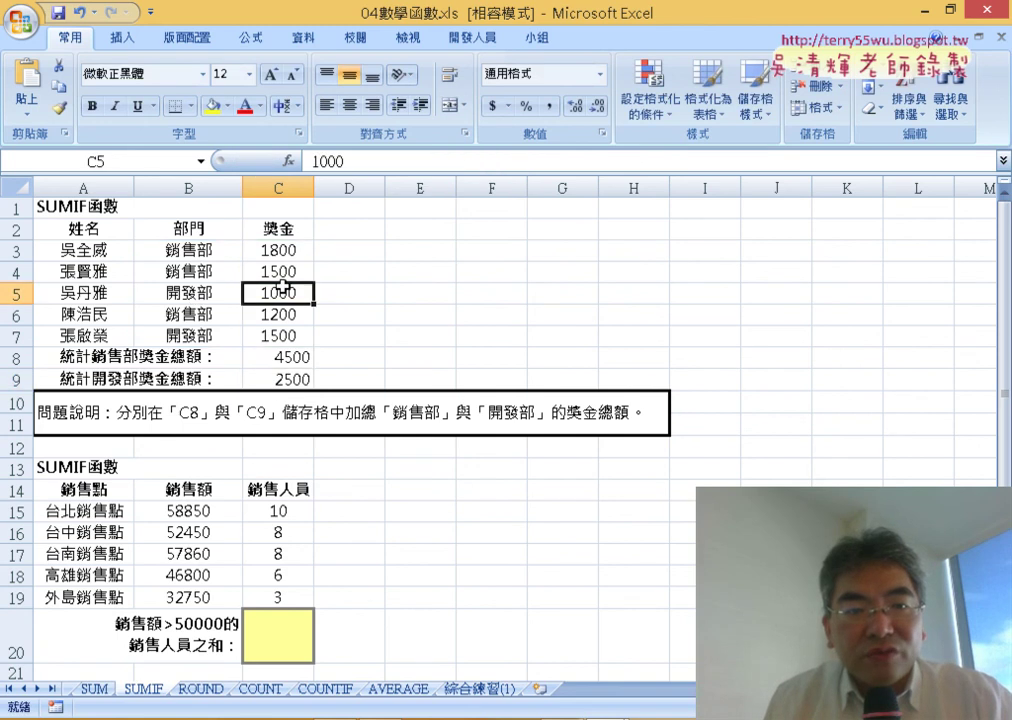
click(289, 335)
click(289, 380)
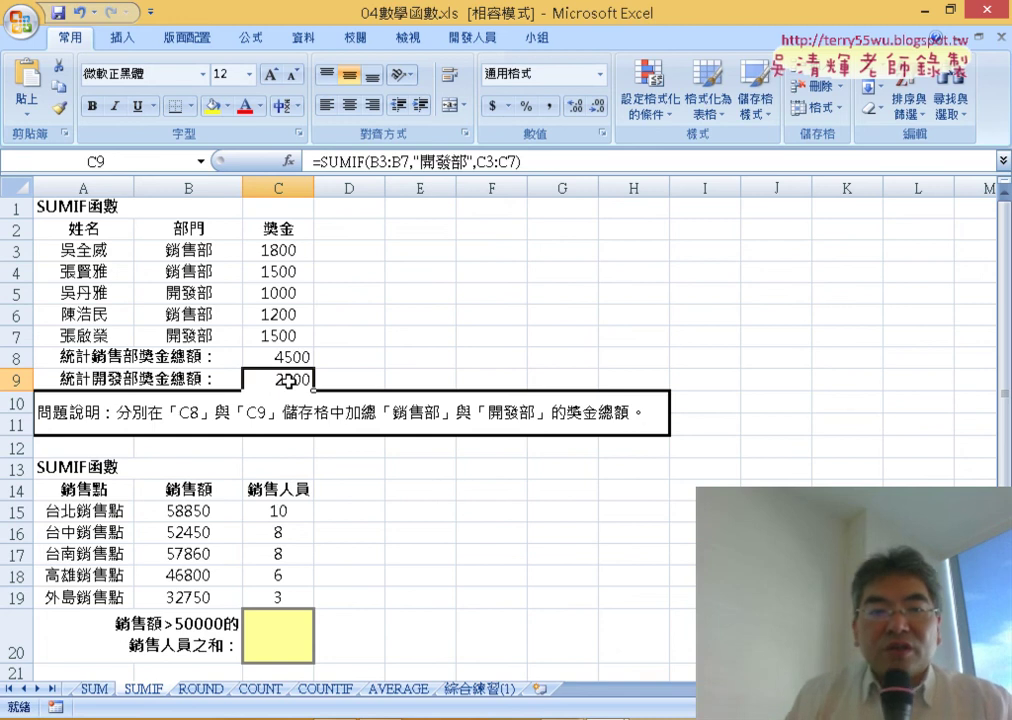
scroll(300, 395, down, 1)
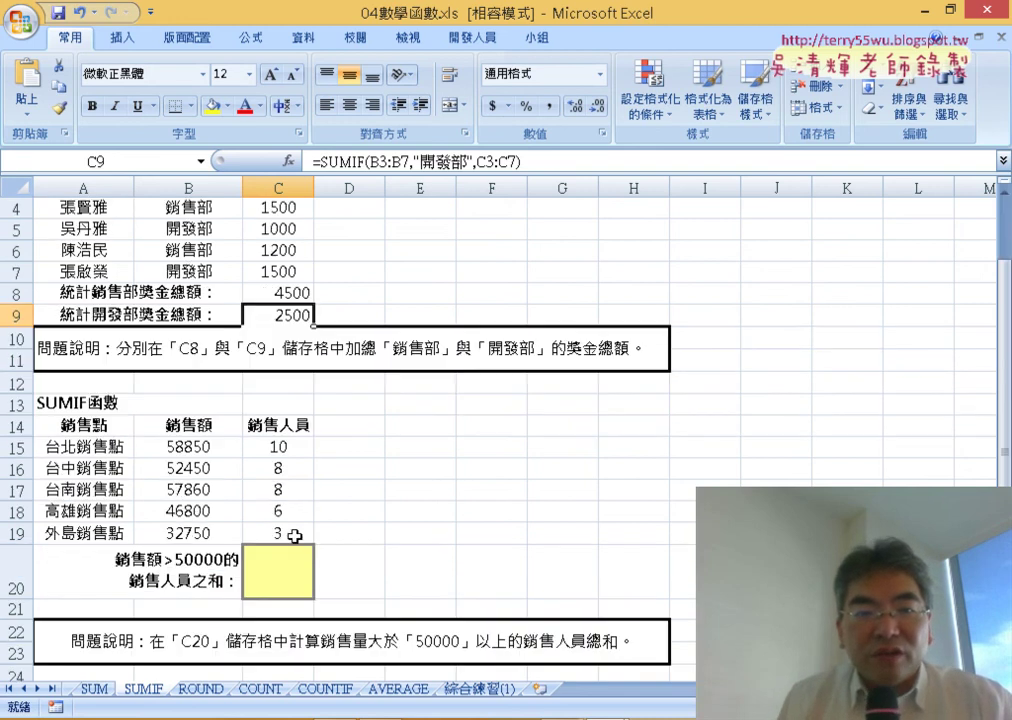
click(305, 292)
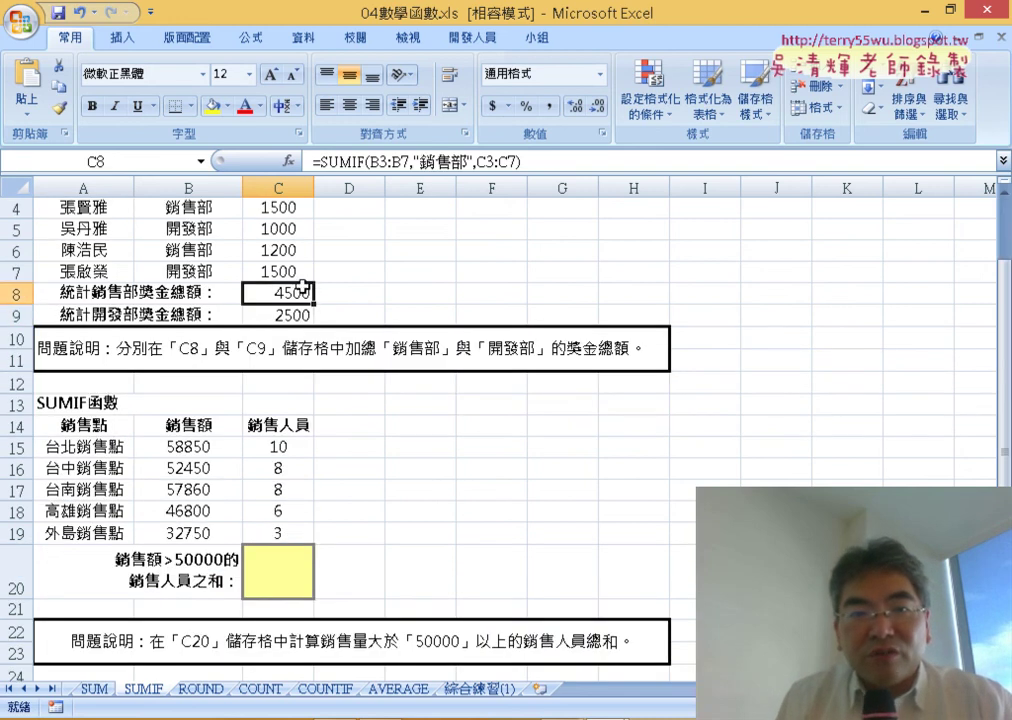
click(341, 166)
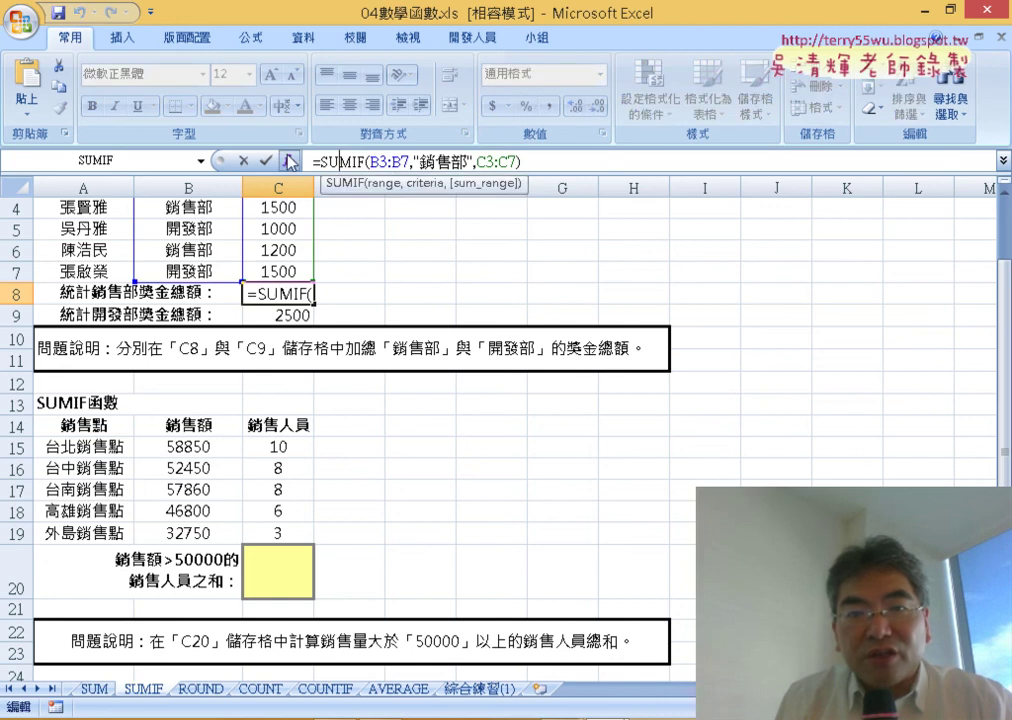
click(289, 160)
drag(639, 120, 568, 119)
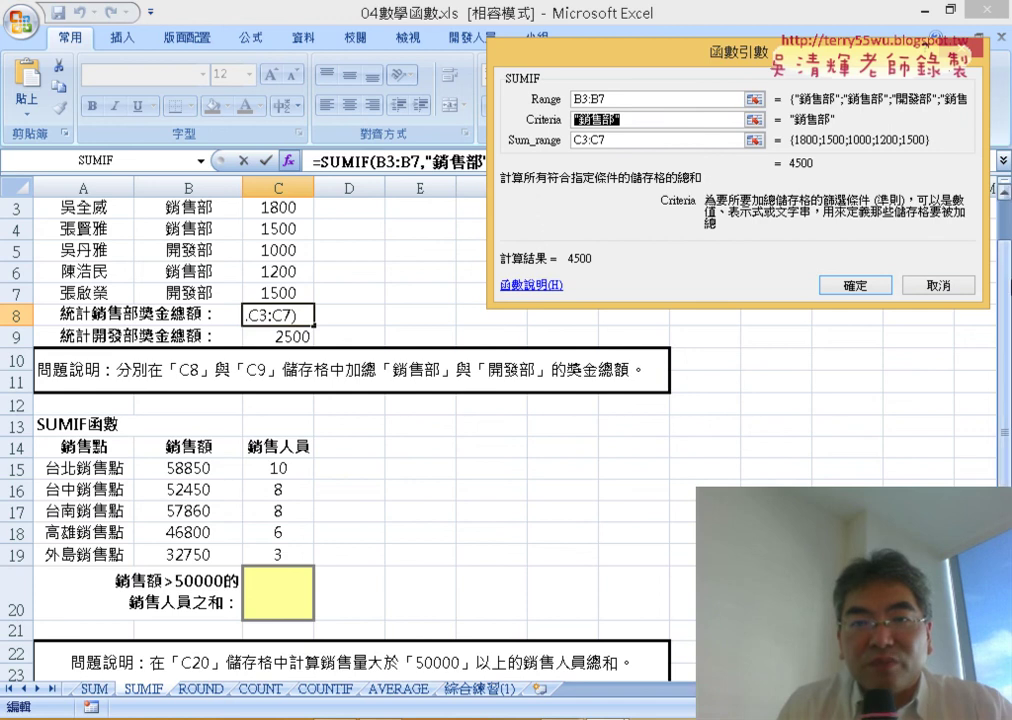
click(940, 286)
click(276, 595)
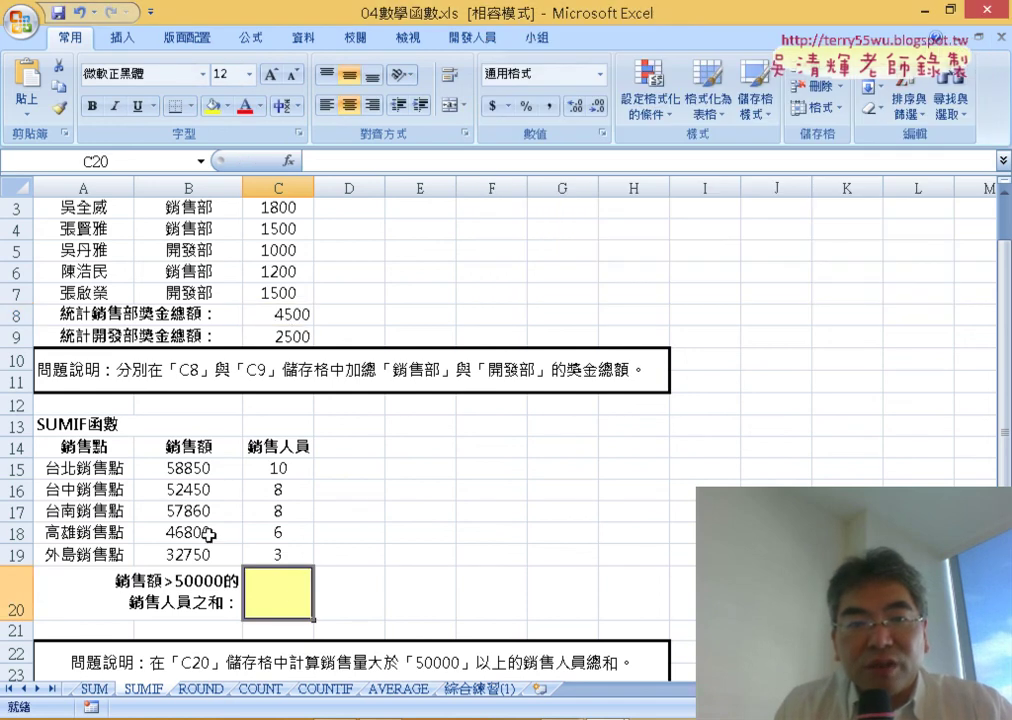
- Insert SUMIF into C20 from Most Recently Used with Range B15:B19
click(289, 161)
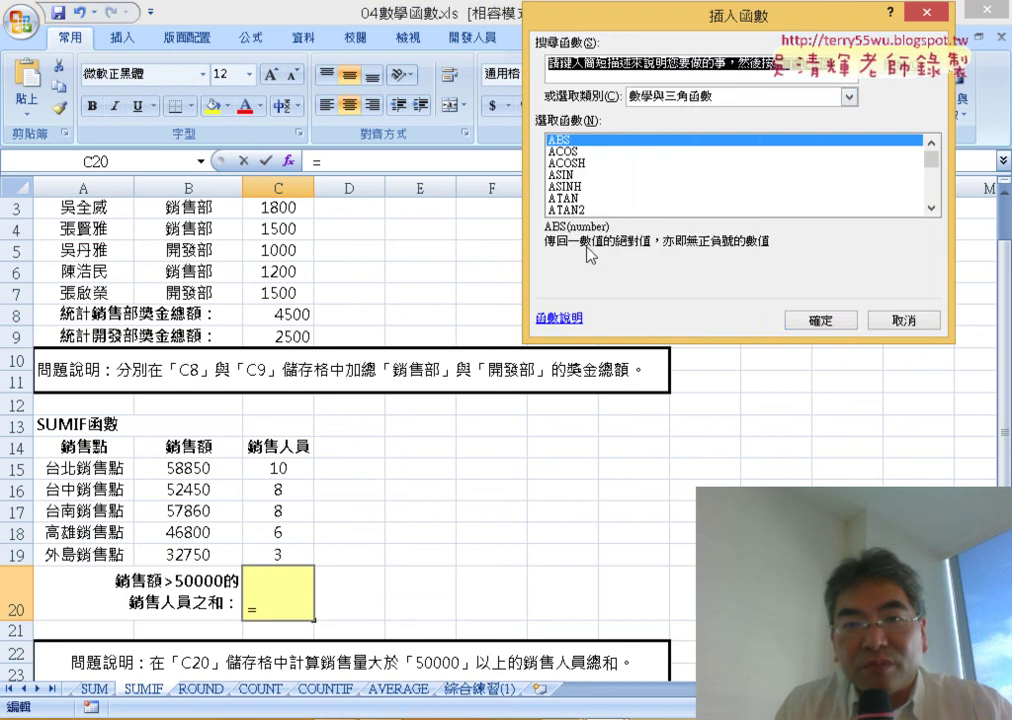
click(743, 100)
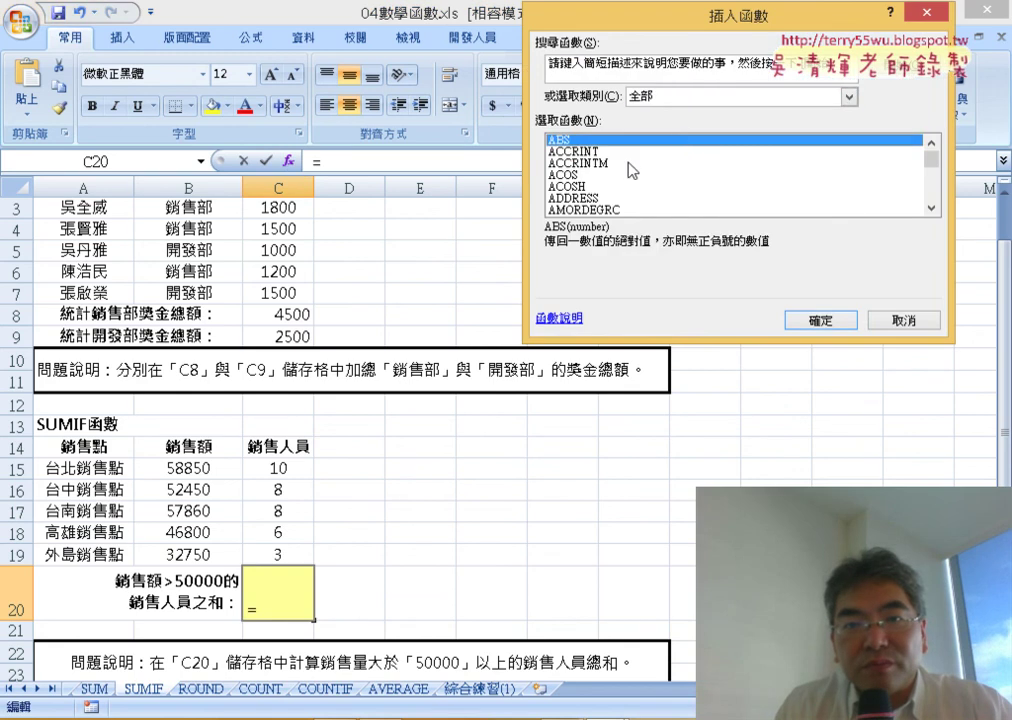
click(690, 97)
click(670, 109)
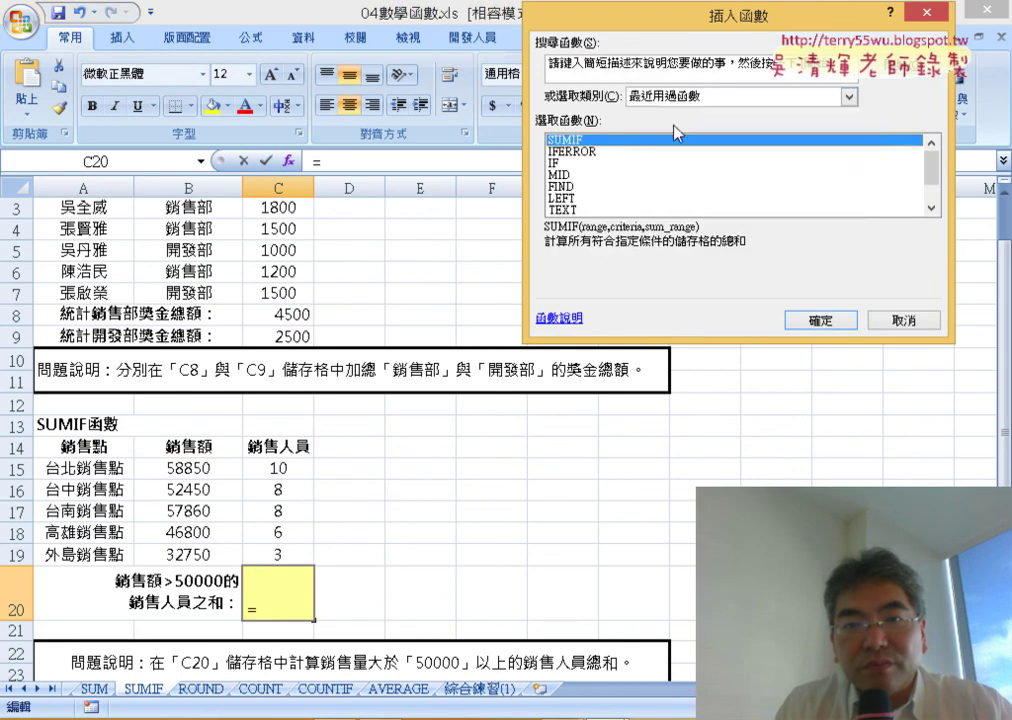
double_click(598, 140)
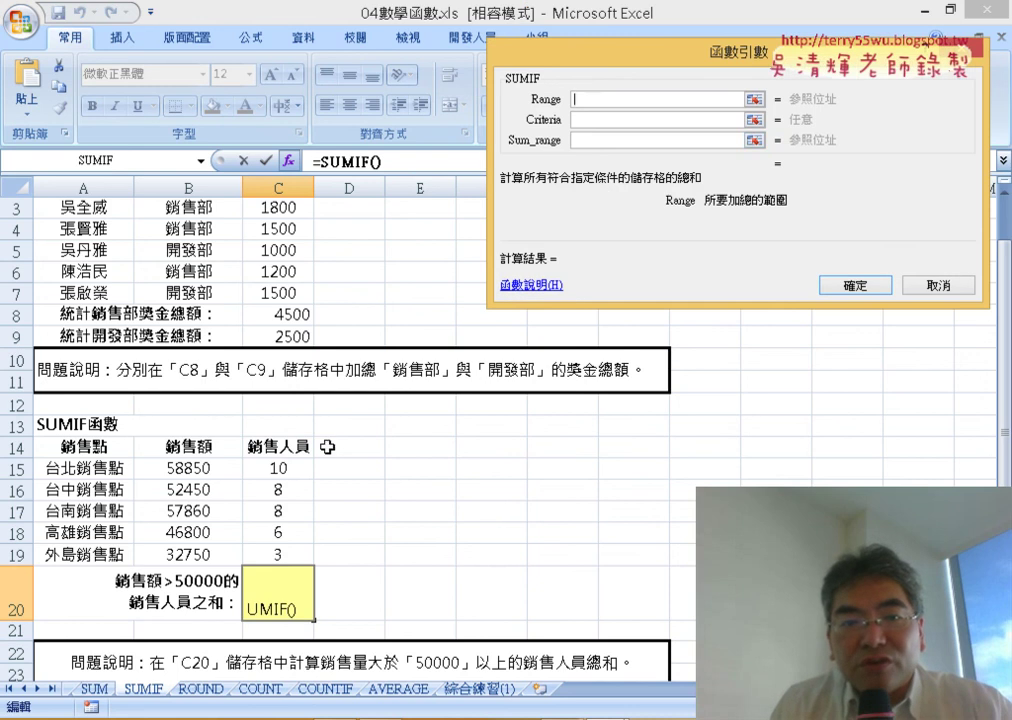
drag(170, 468, 208, 550)
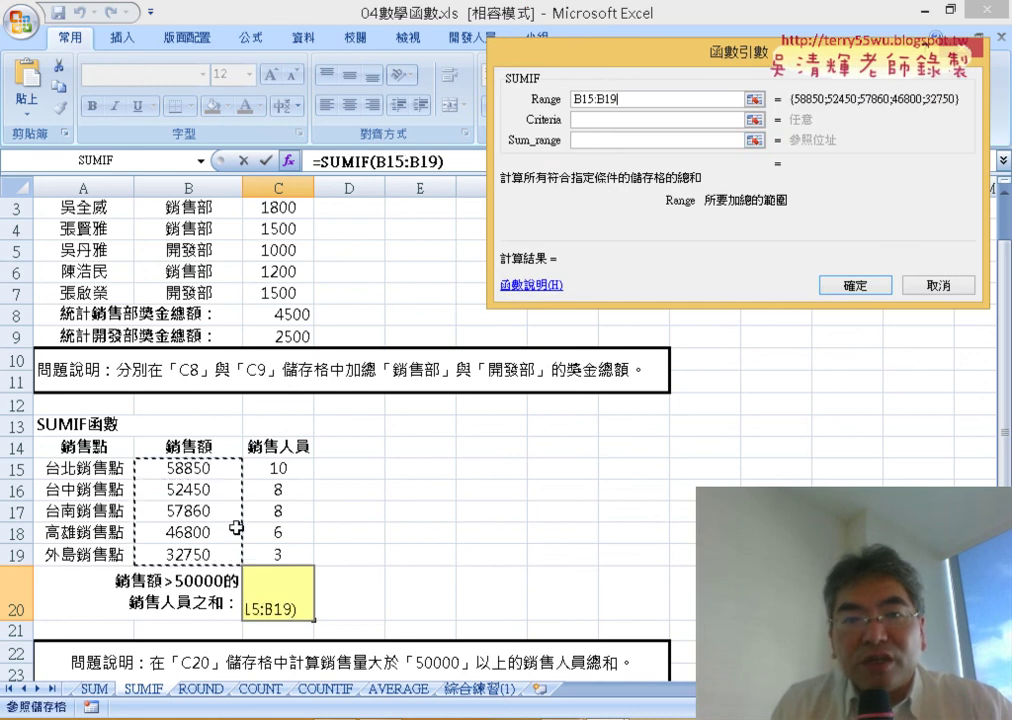
- Enter >50000 as the Criteria and highlight its greater-than sign
key(Tab)
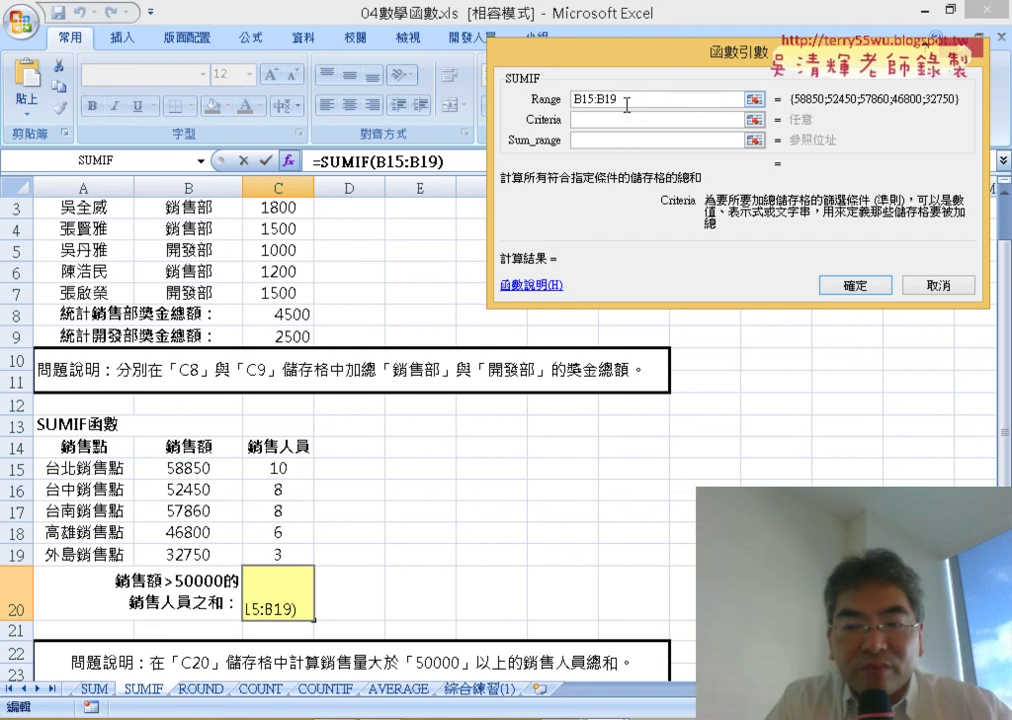
text(?)
key(BackSpace)
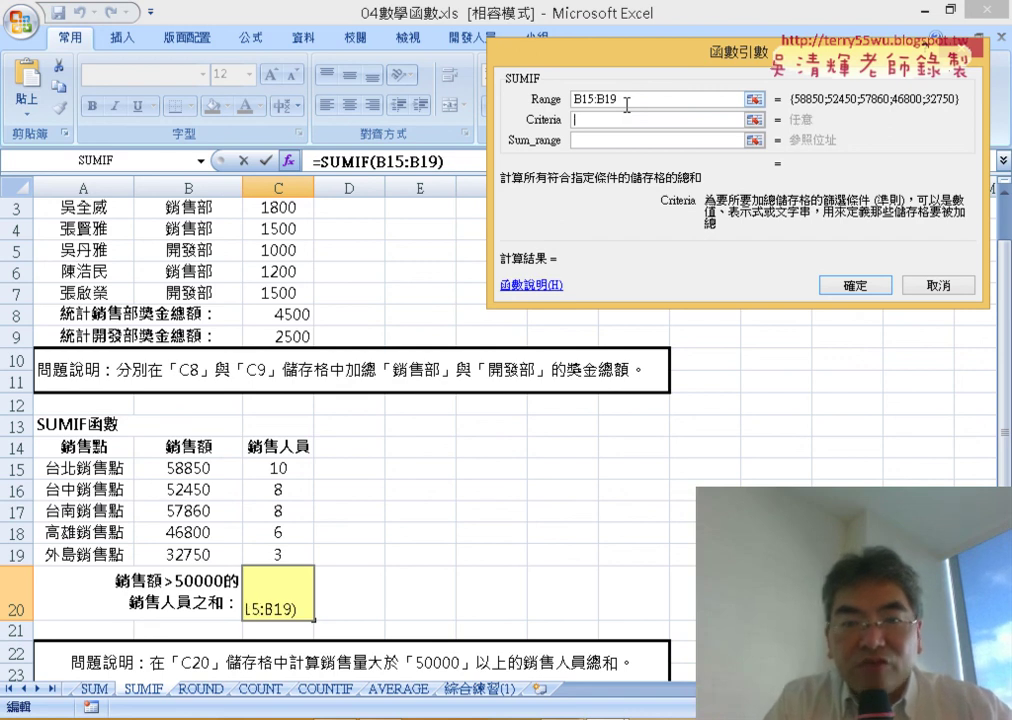
text(>)
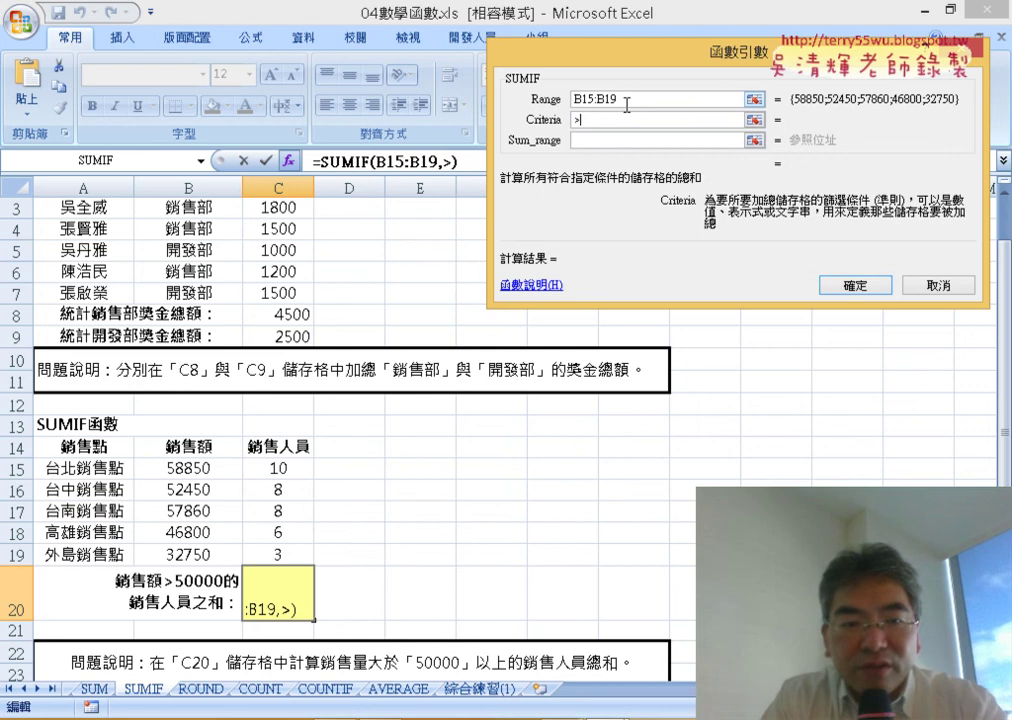
text(5)
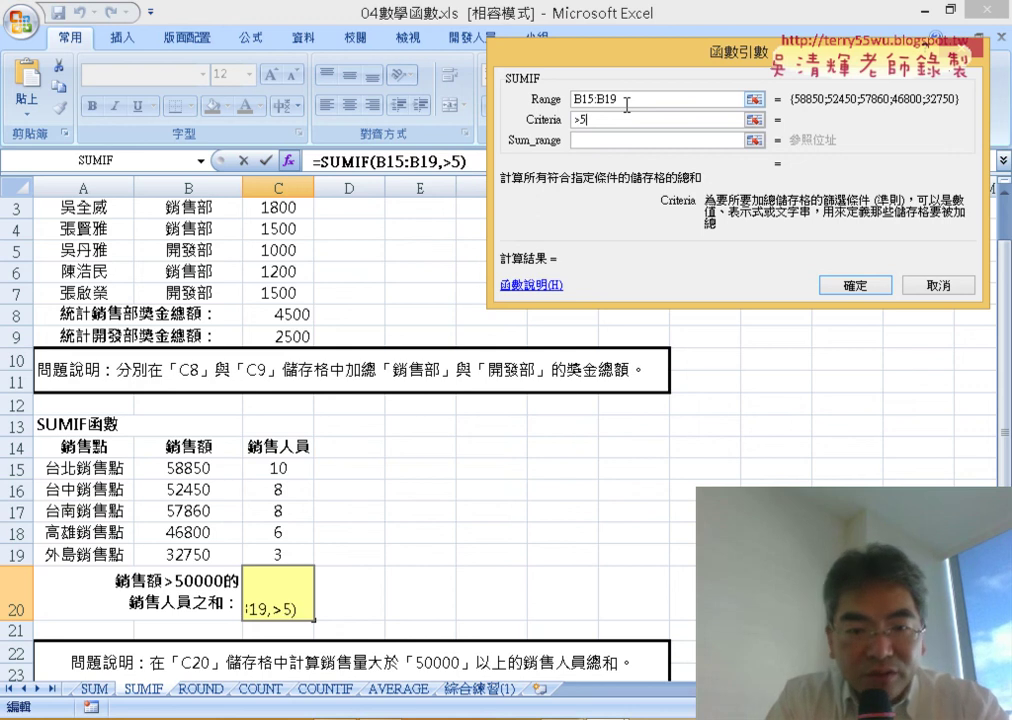
text(ㄤ)
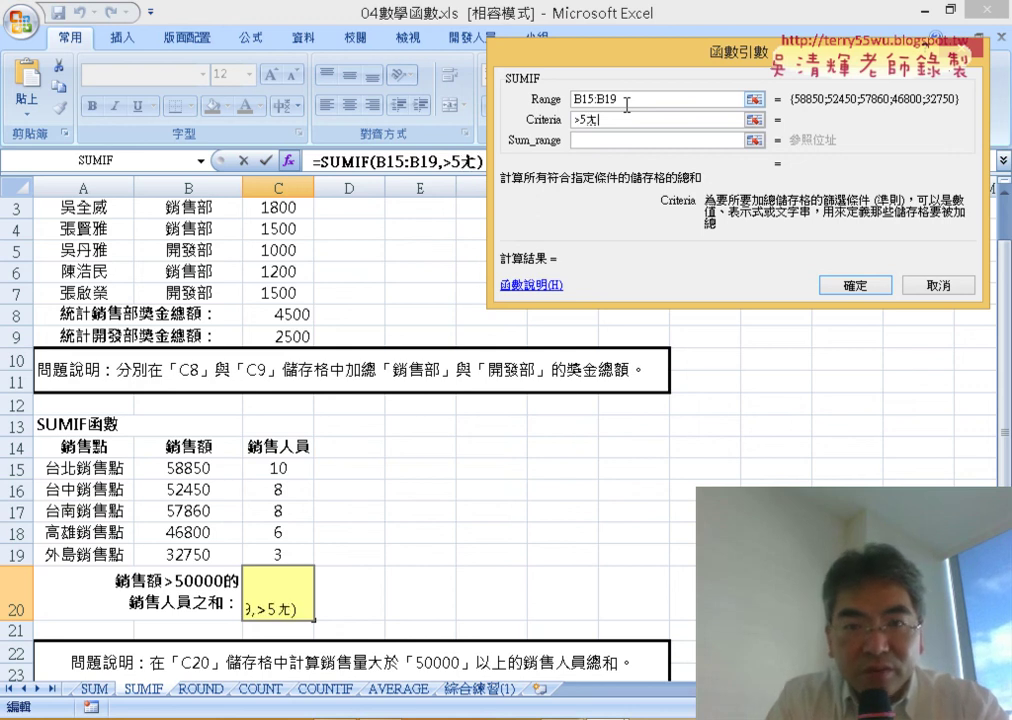
key(BackSpace)
text(00)
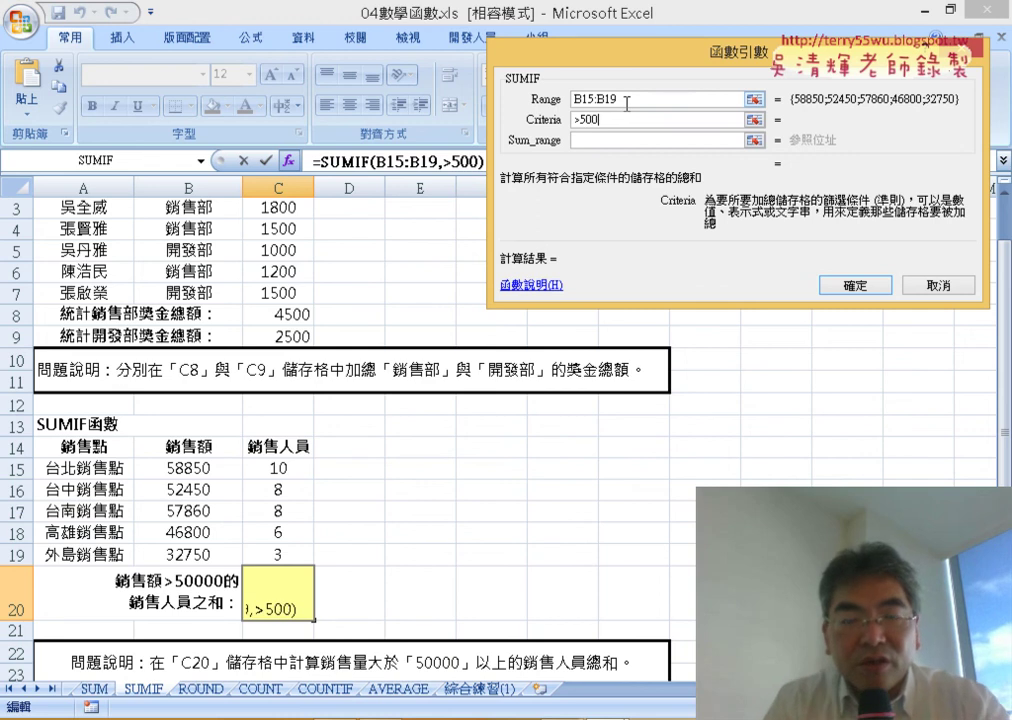
text(00)
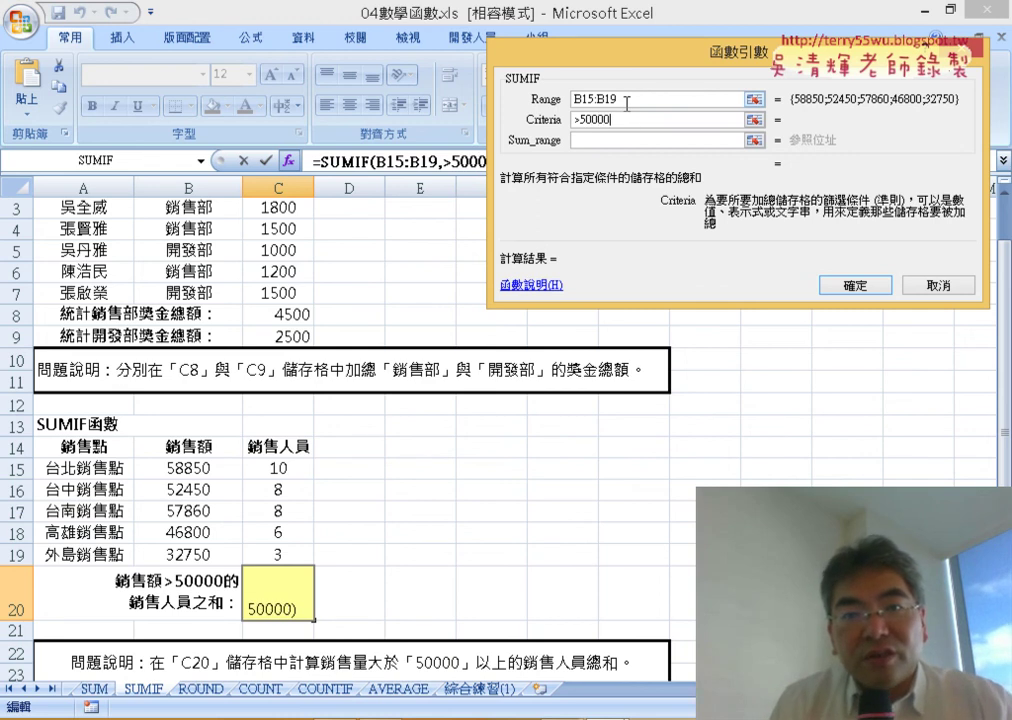
key(Home)
key(shift+Right)
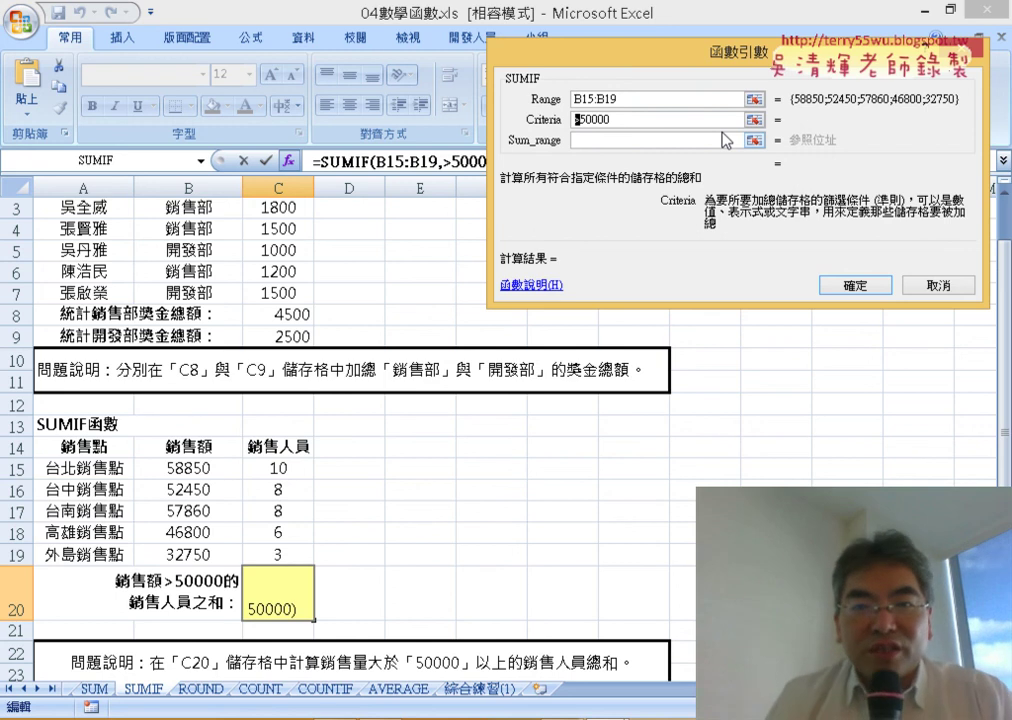
- Set Sum_range C15:C19 so C20 shows 26, then open 007產線人員工資之和.xlsx
click(622, 141)
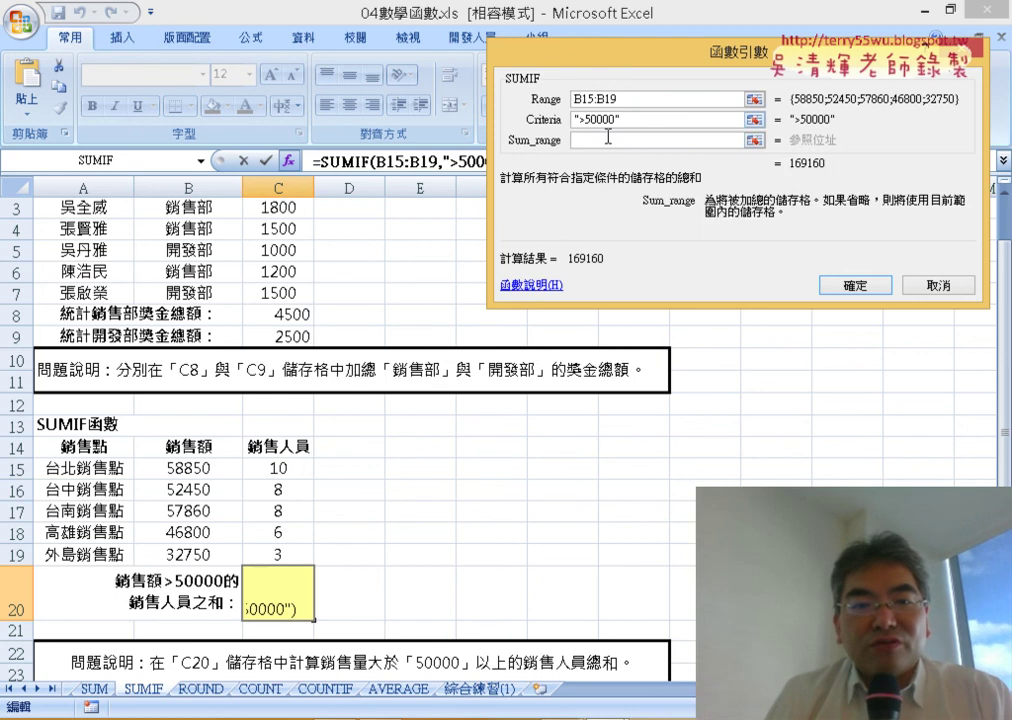
drag(287, 466, 293, 550)
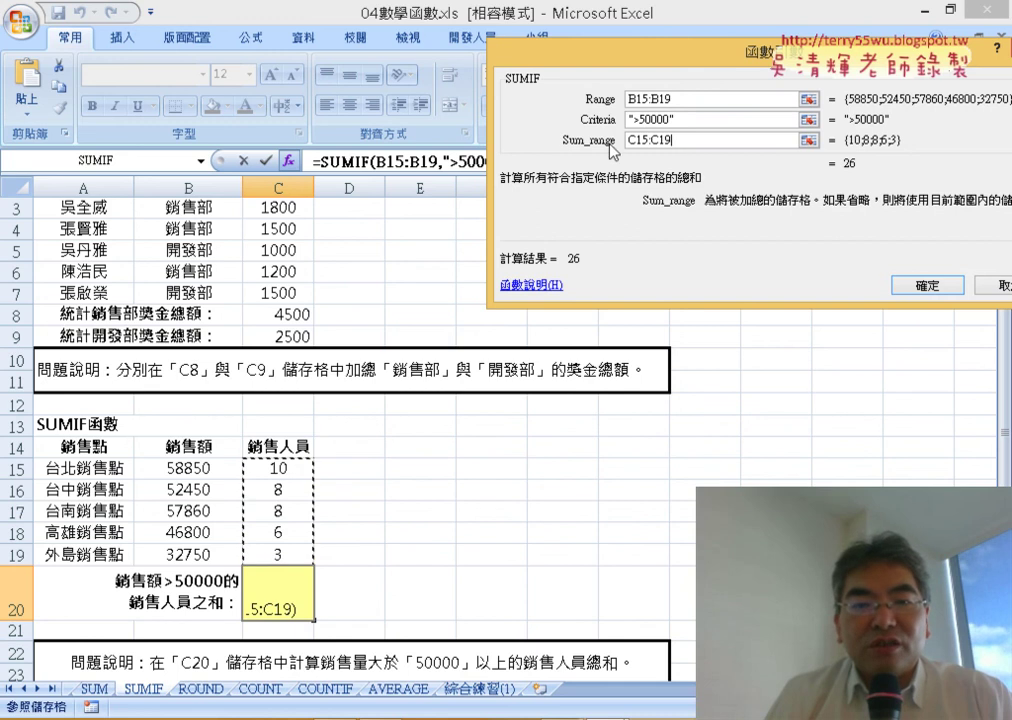
click(927, 285)
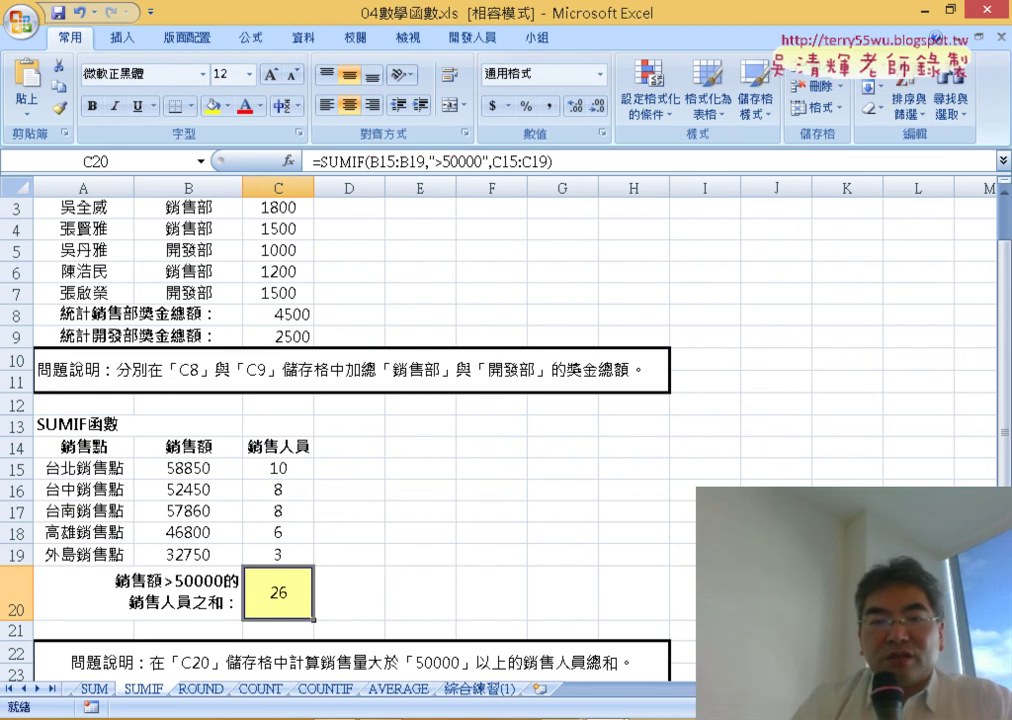
key(alt+Tab)
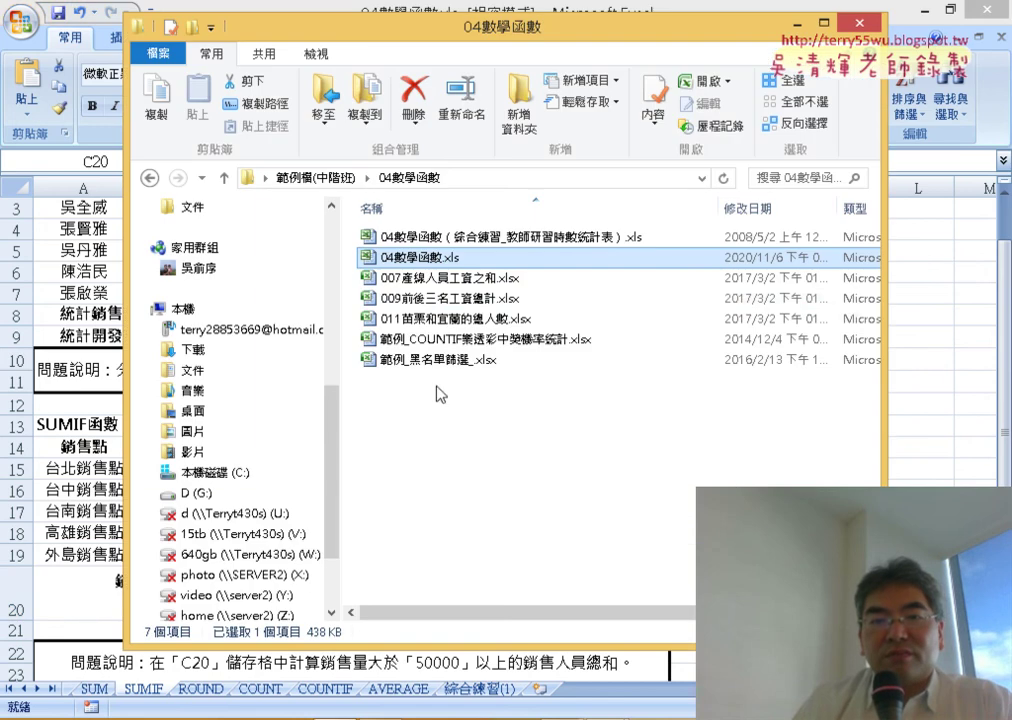
double_click(470, 279)
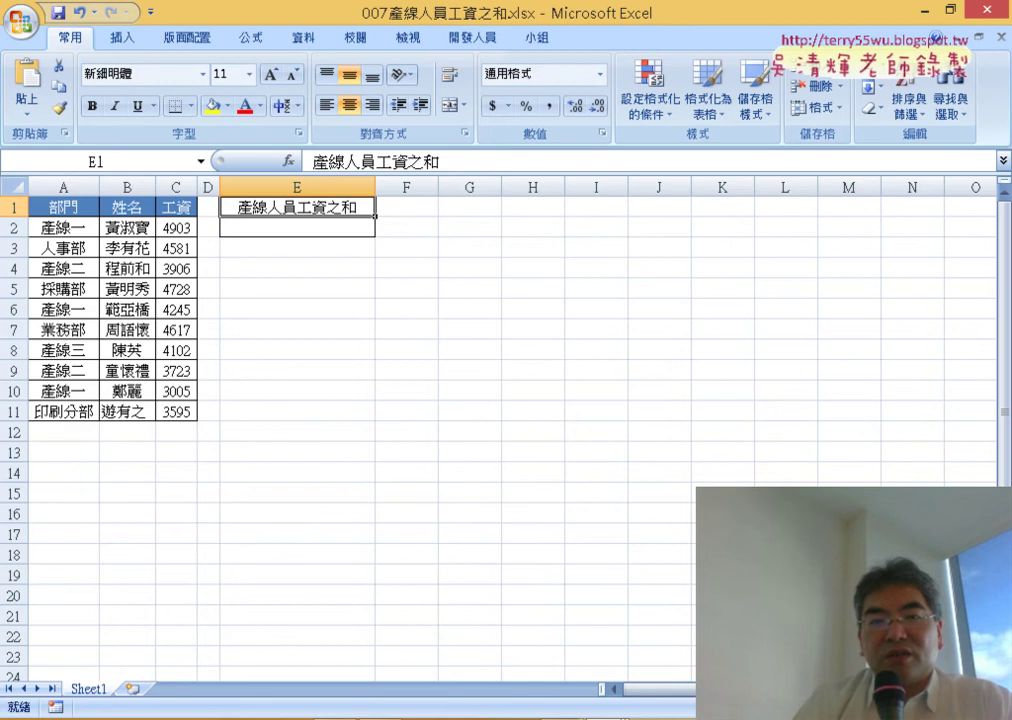
ctrl+scroll(453, 276, up, 2)
ctrl+scroll(453, 276, up, 1)
ctrl+scroll(453, 276, up, 1)
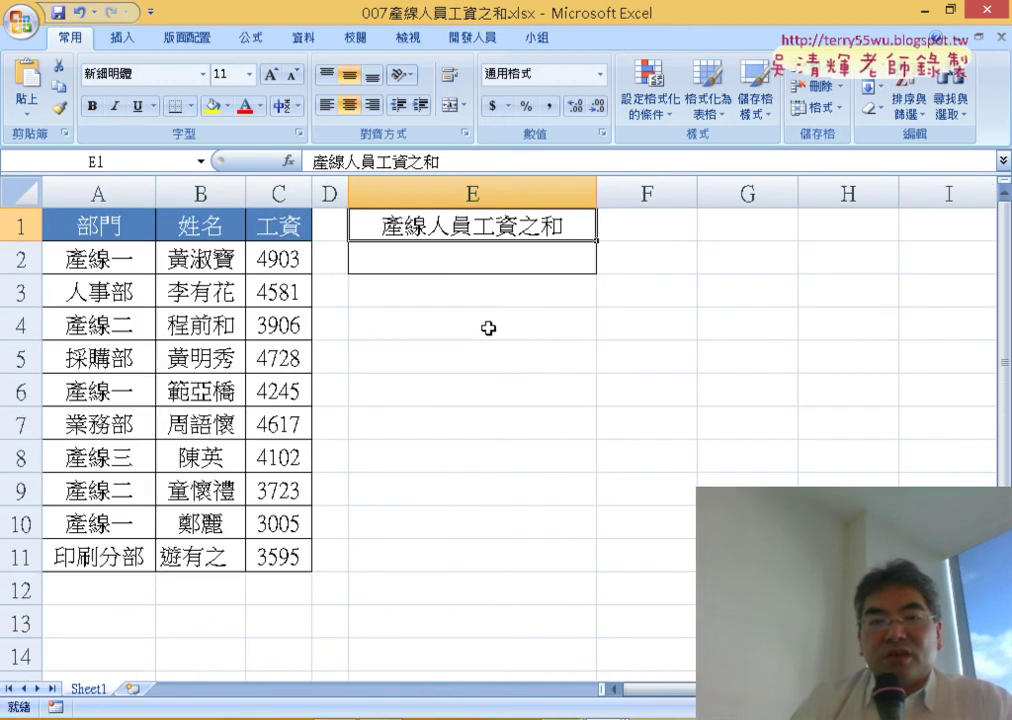
click(447, 262)
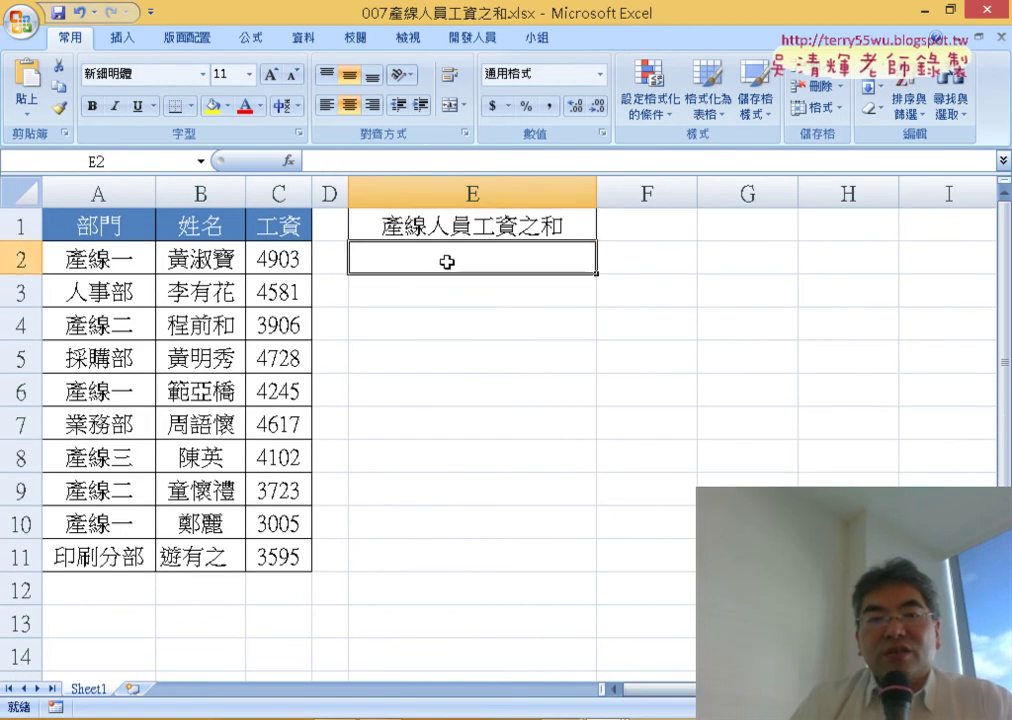
click(117, 191)
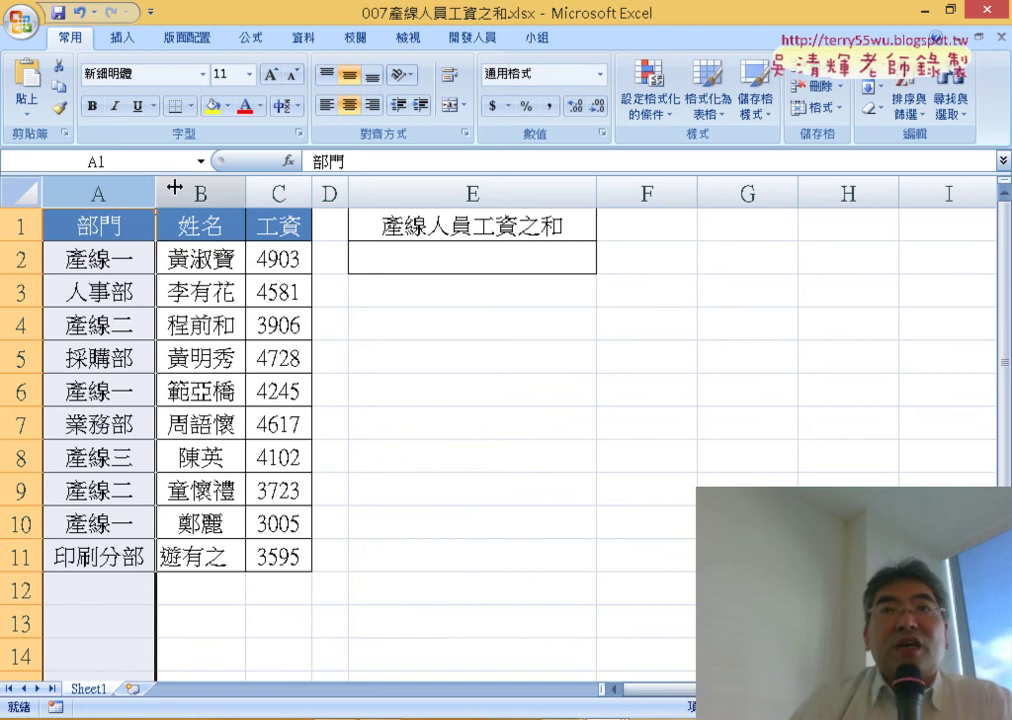
click(80, 259)
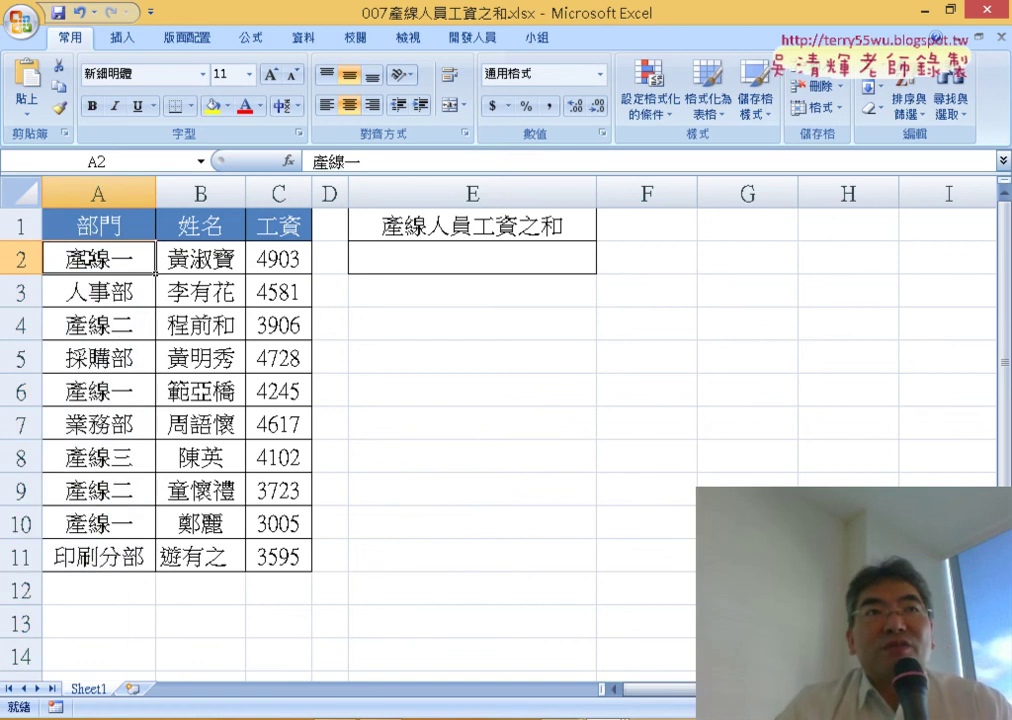